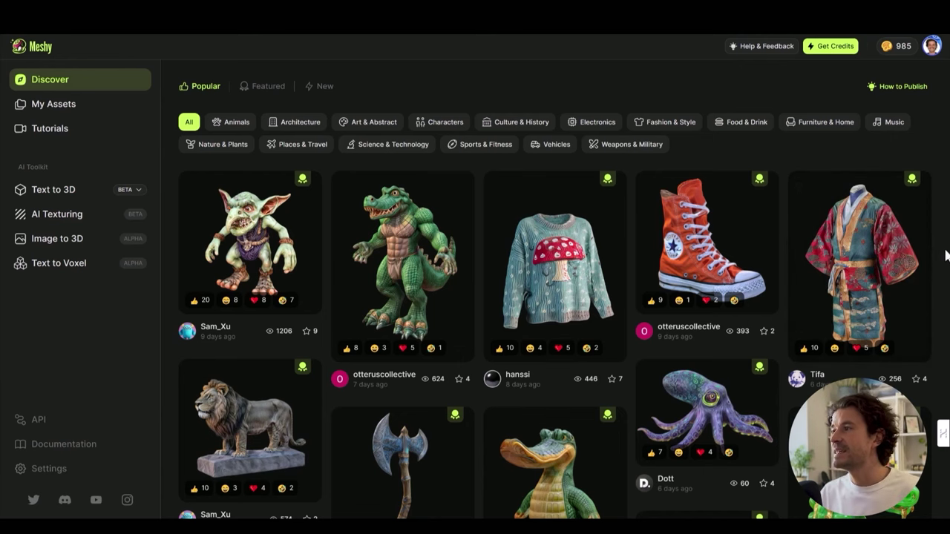
scroll(890, 264, down, 3)
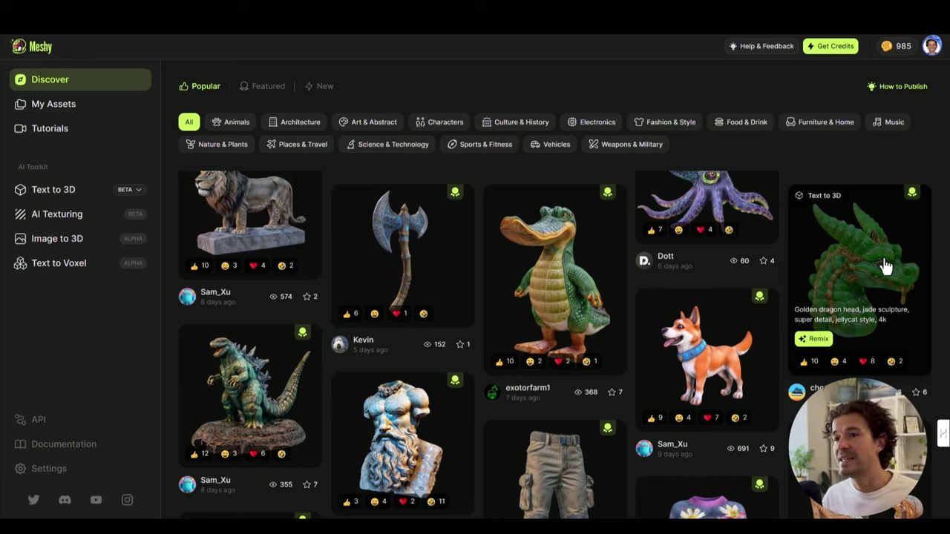
scroll(889, 264, down, 2)
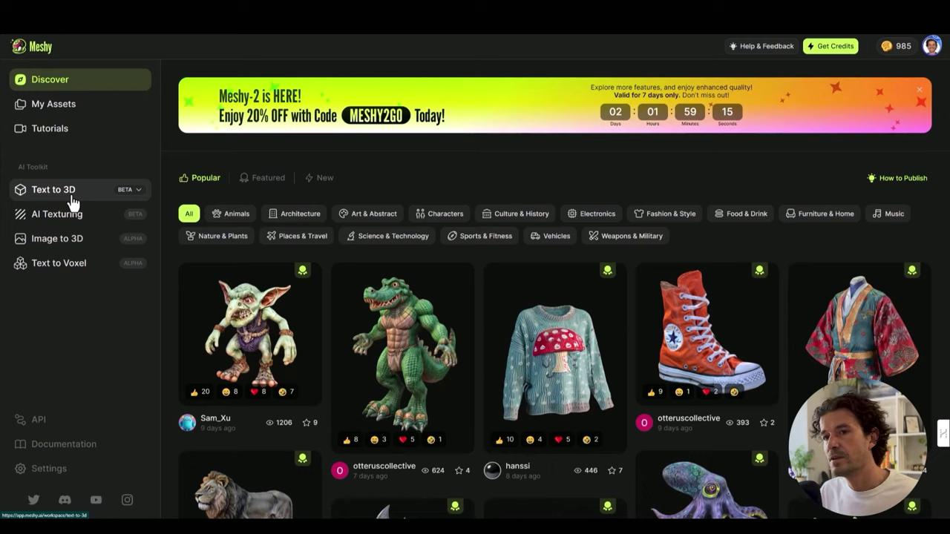
- Generate a Text to 3D model from the prompt "a west highland white terrier dog sitting" in the Realistic art style
click(72, 191)
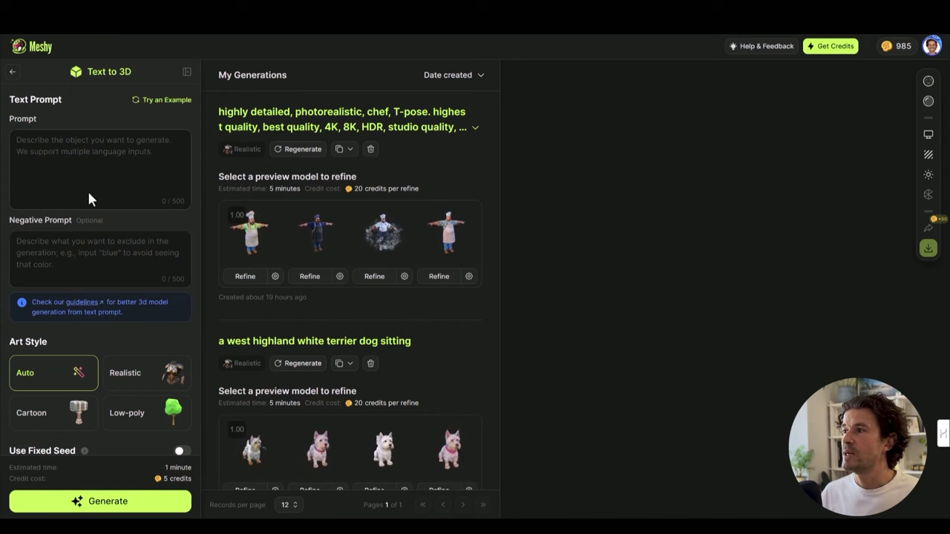
click(117, 157)
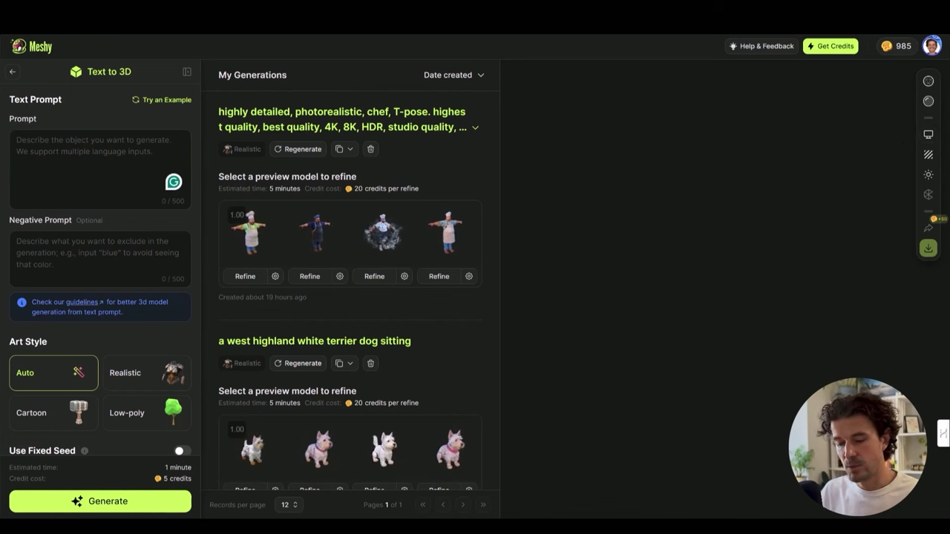
click(118, 151)
text(a west highland white terrier dog sitting)
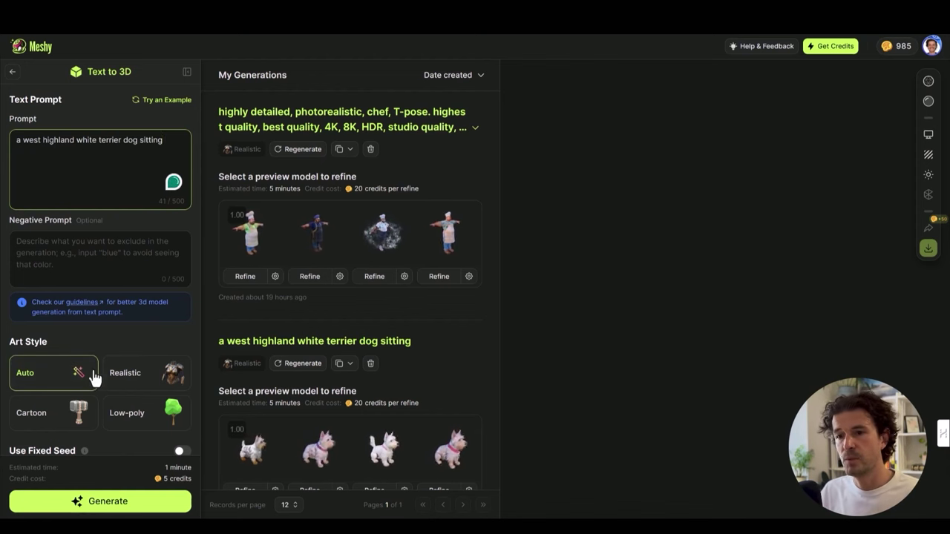
click(136, 380)
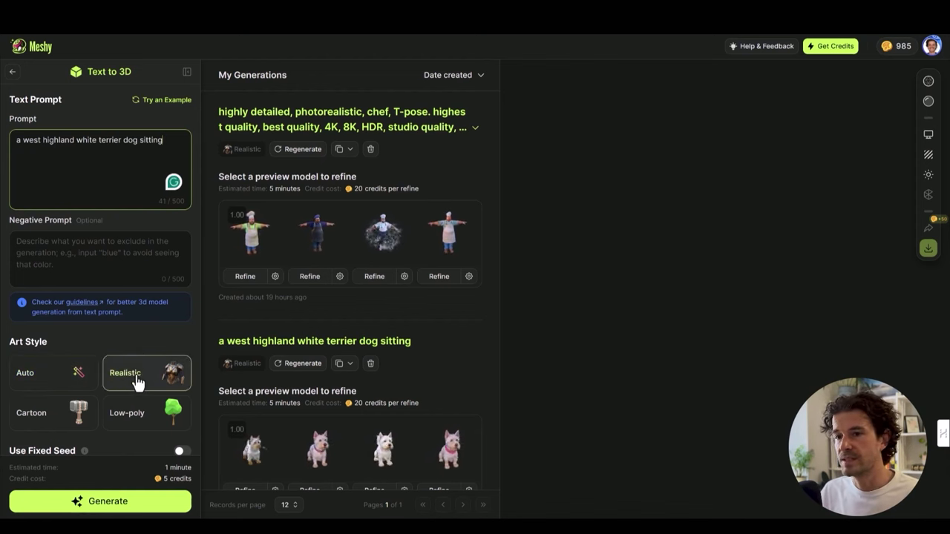
click(130, 261)
click(97, 505)
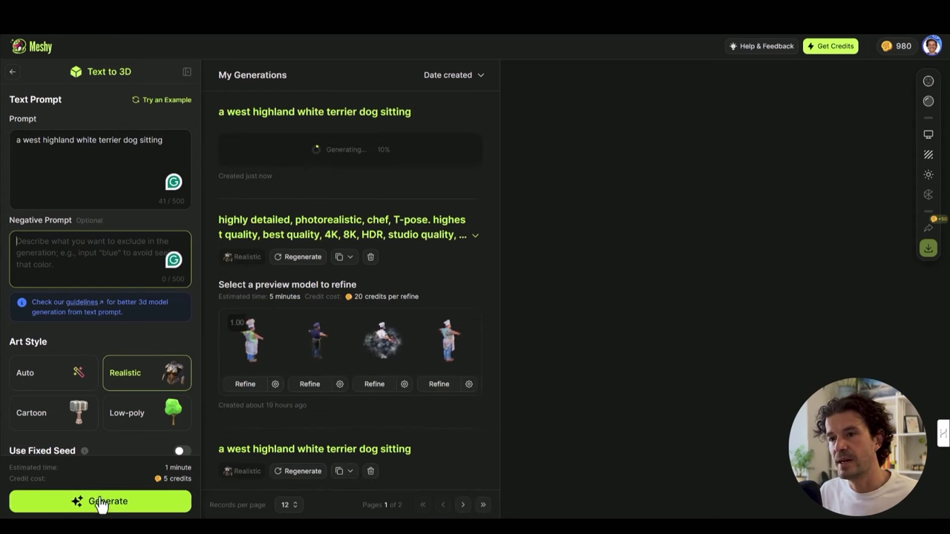
- Compare the four preview models of the earlier terrier generation and refine the third one
scroll(385, 329, down, 5)
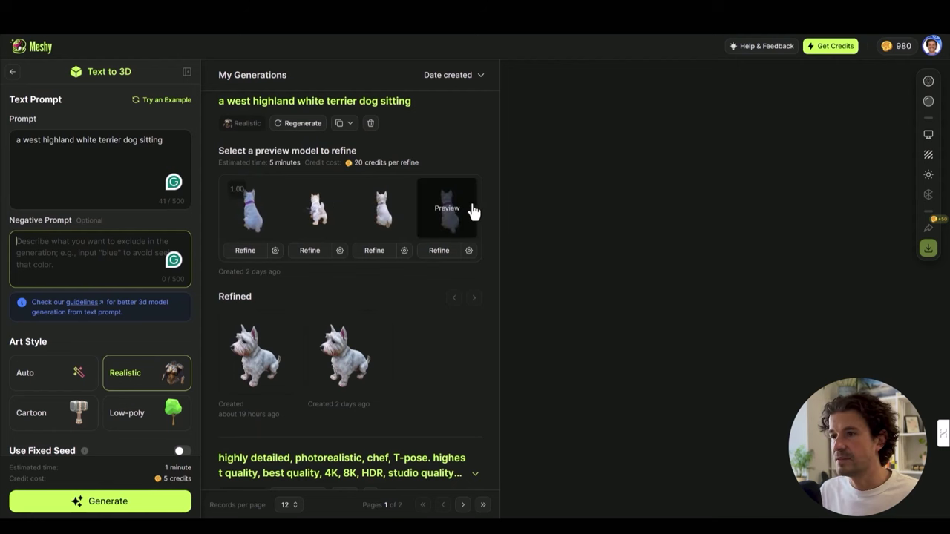
click(256, 215)
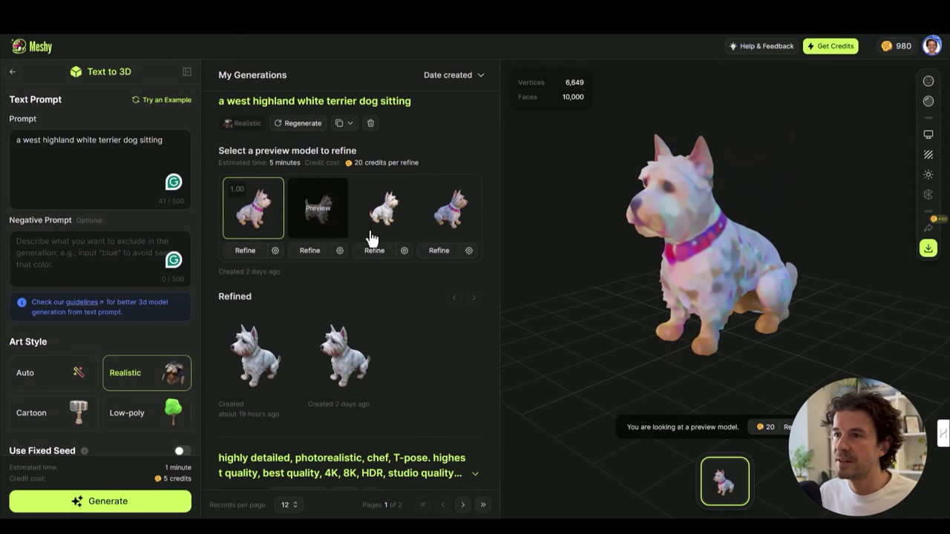
click(329, 223)
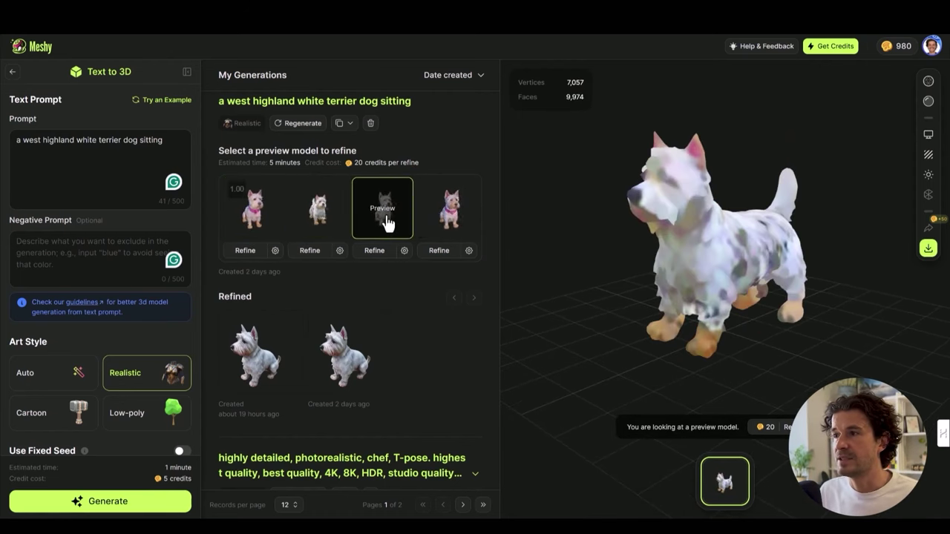
click(384, 219)
click(435, 223)
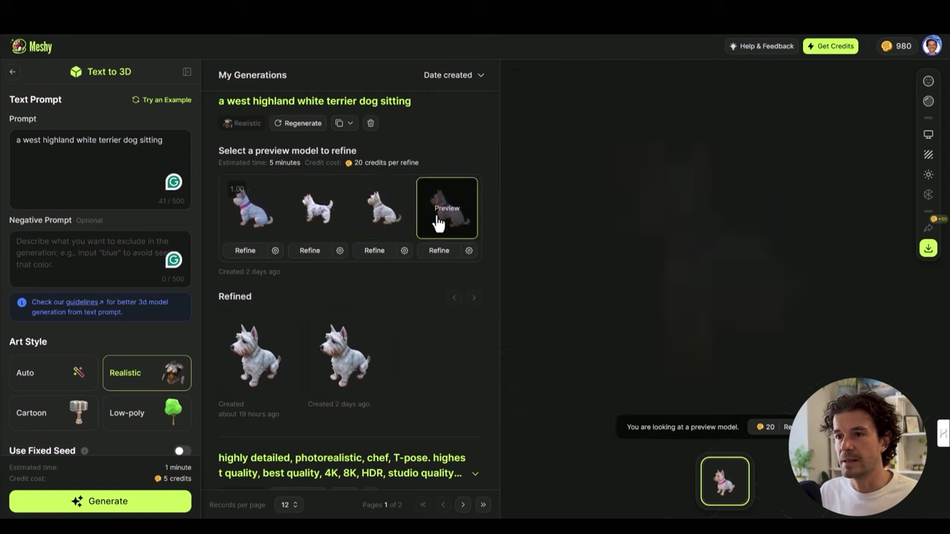
click(382, 211)
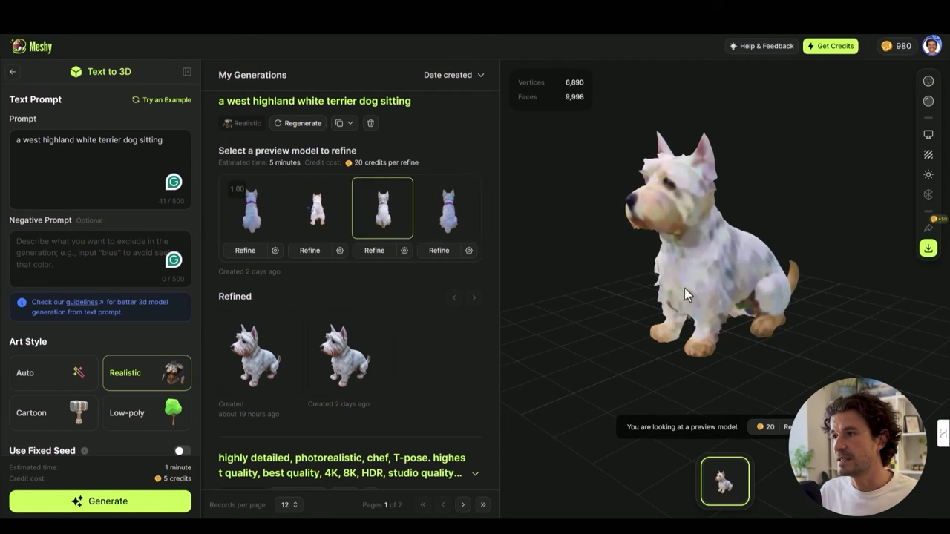
drag(717, 295, 660, 287)
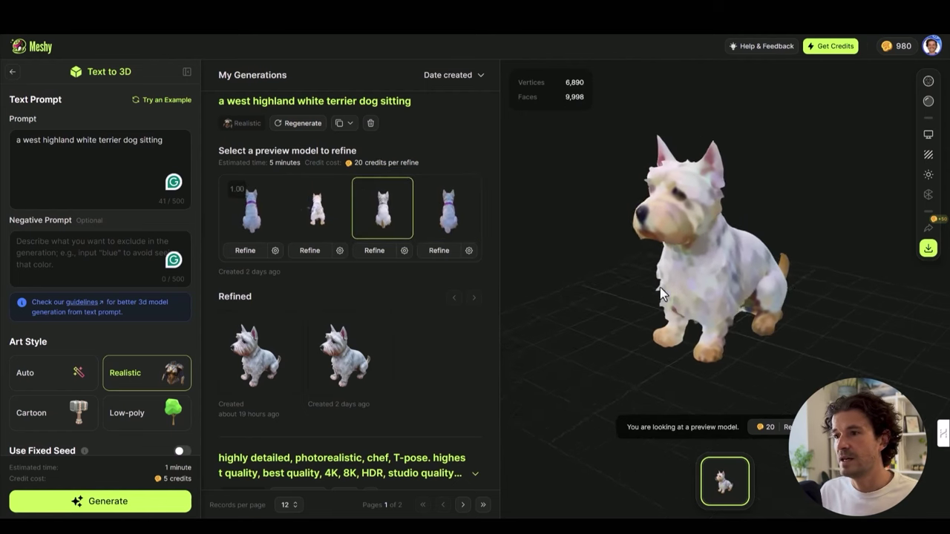
click(386, 254)
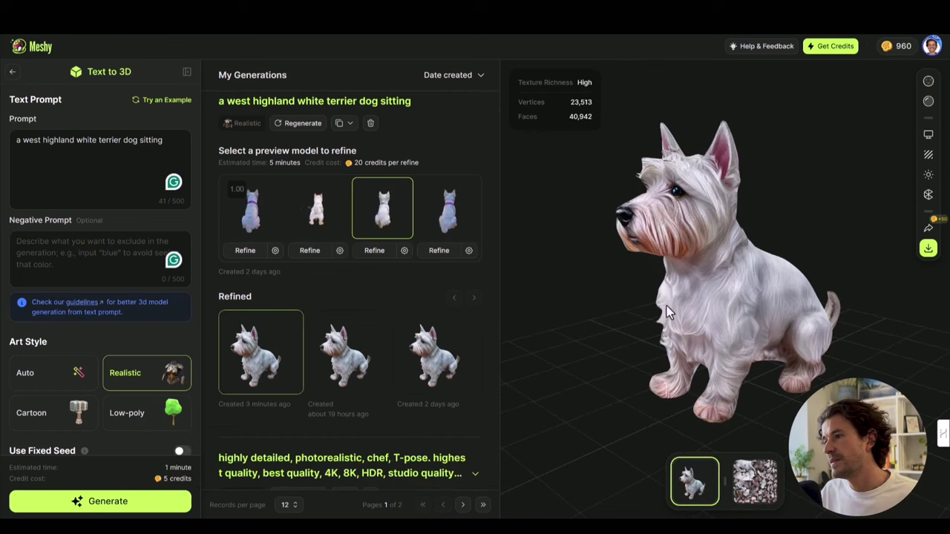
- Inspect the refined terrier from several angles, with its texture hidden and the wireframe shown
drag(667, 306, 741, 283)
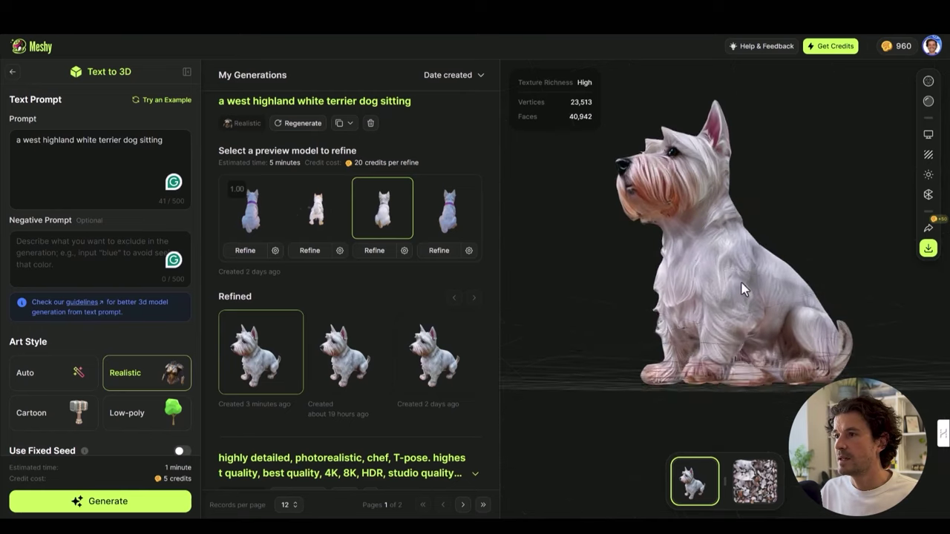
click(928, 159)
click(927, 158)
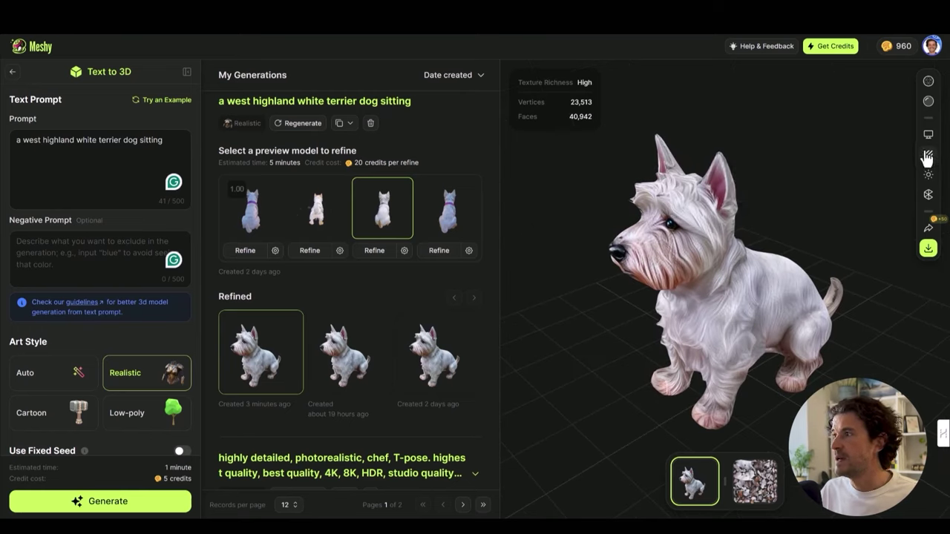
click(927, 101)
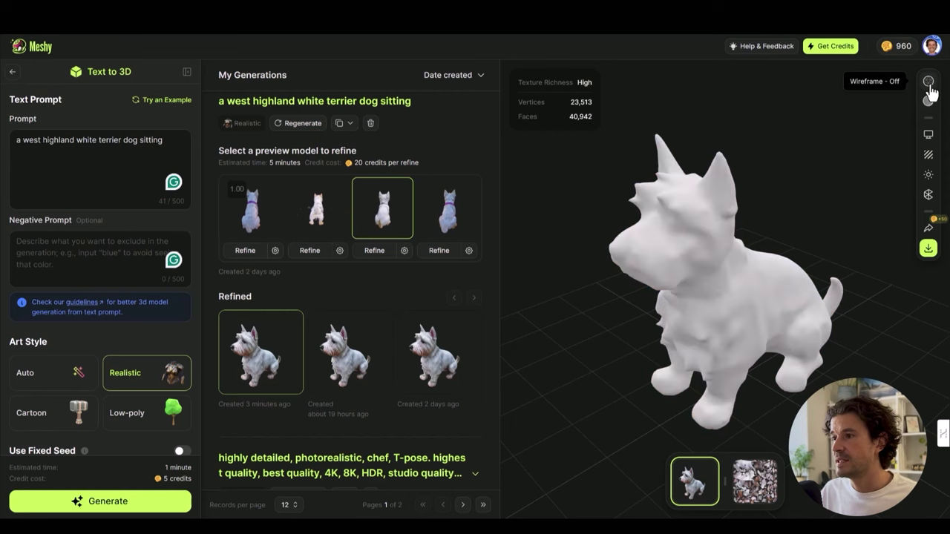
click(928, 81)
drag(751, 227, 758, 273)
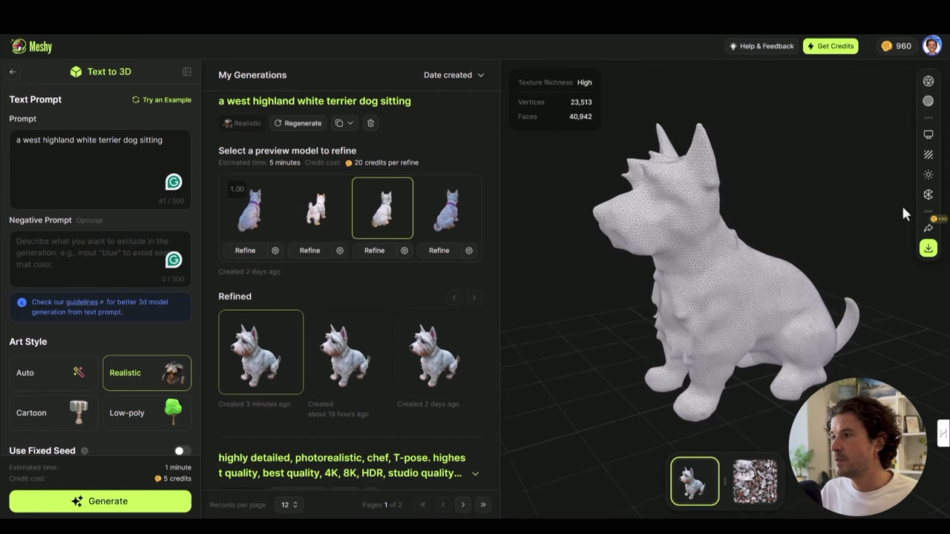
click(927, 197)
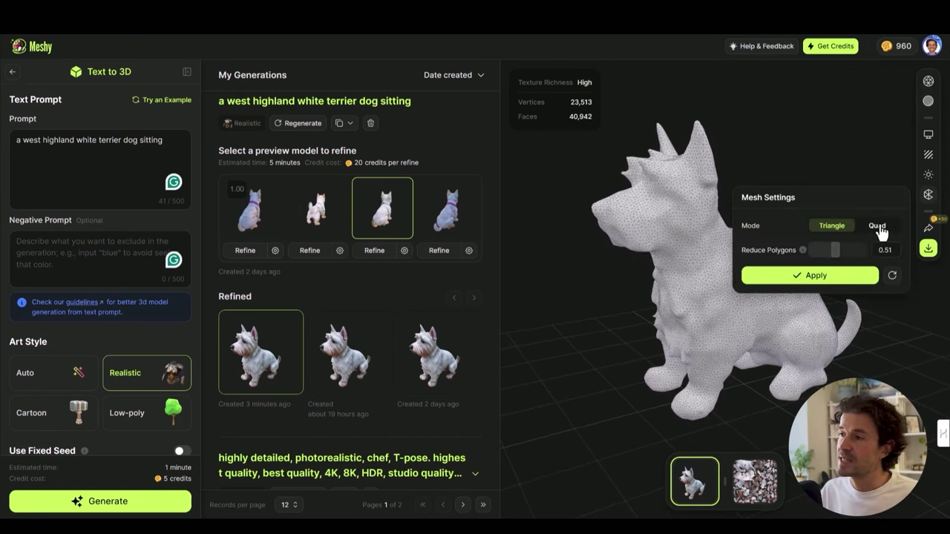
click(878, 227)
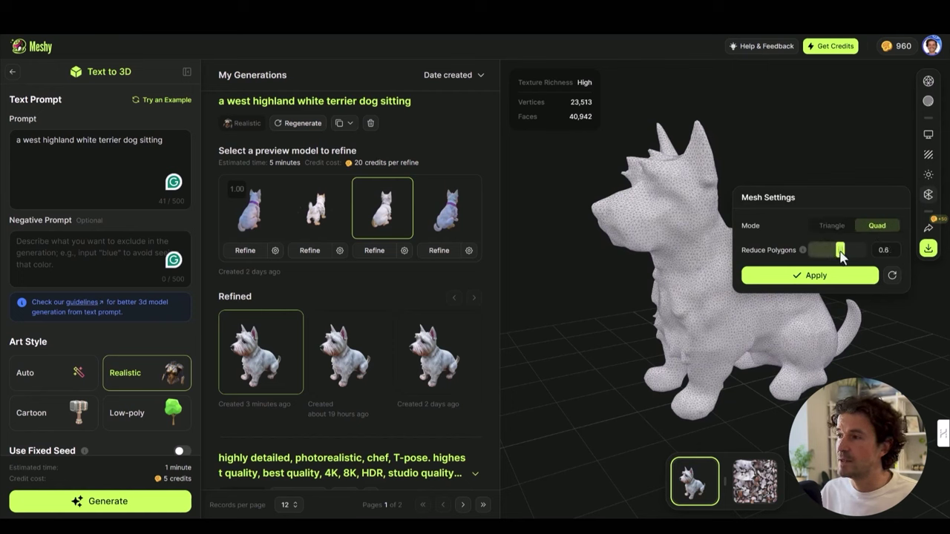
click(667, 252)
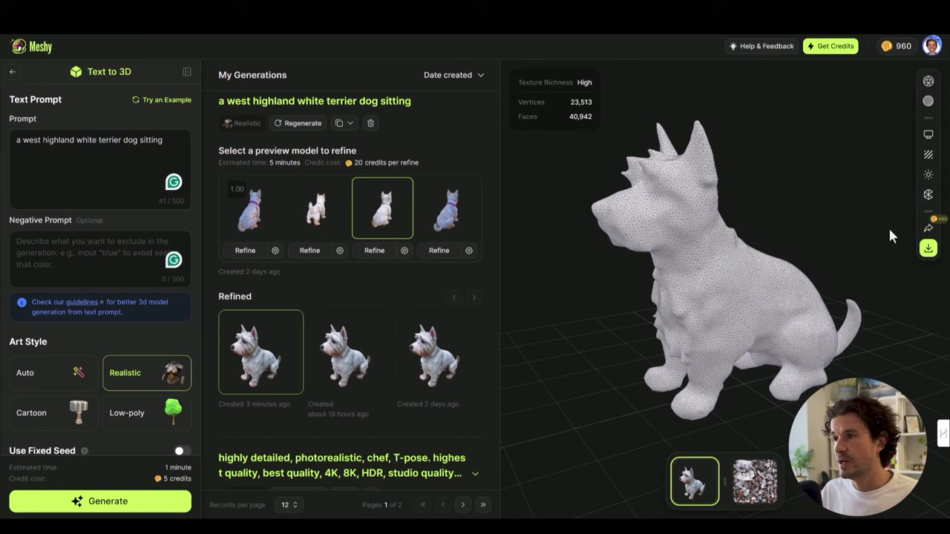
- Open the refined terrier created 2 days ago, inspect its mesh, and display it textured without the wireframe
click(445, 350)
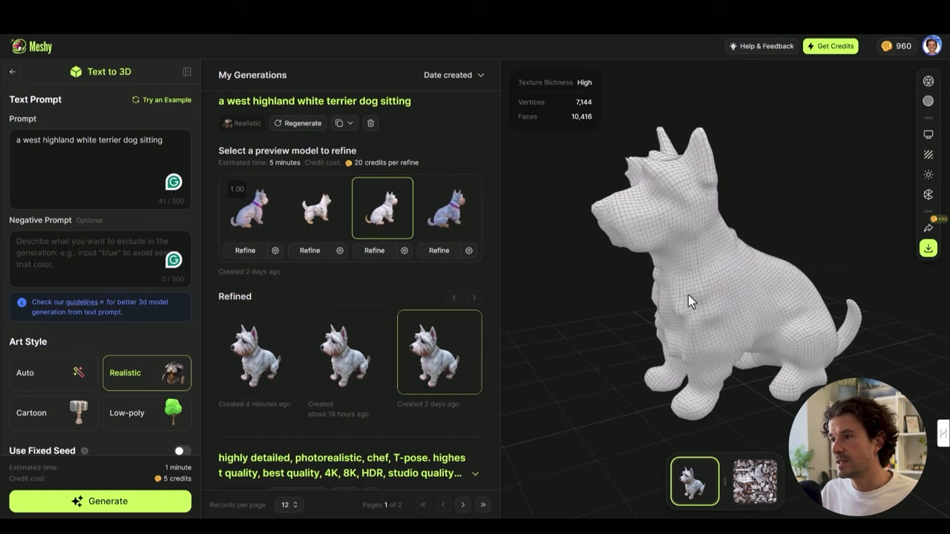
drag(684, 294, 727, 298)
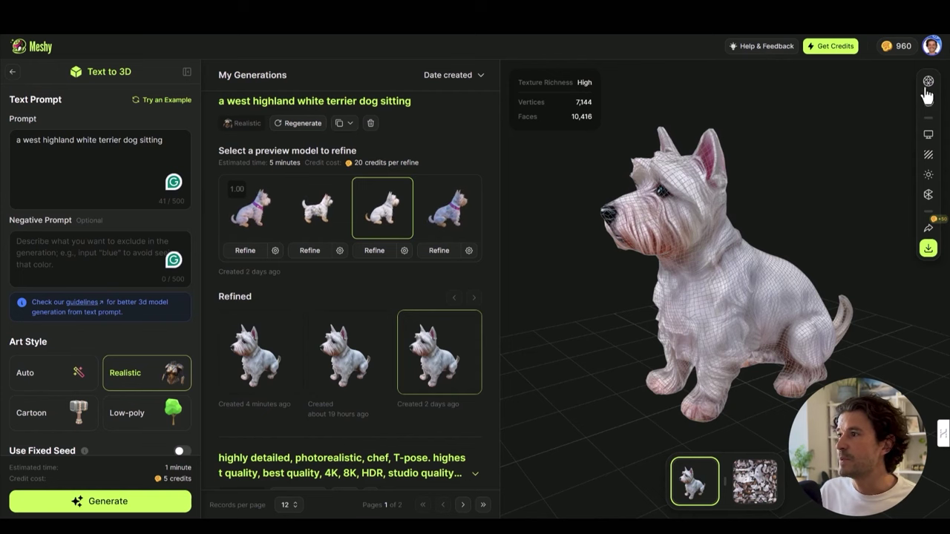
click(926, 87)
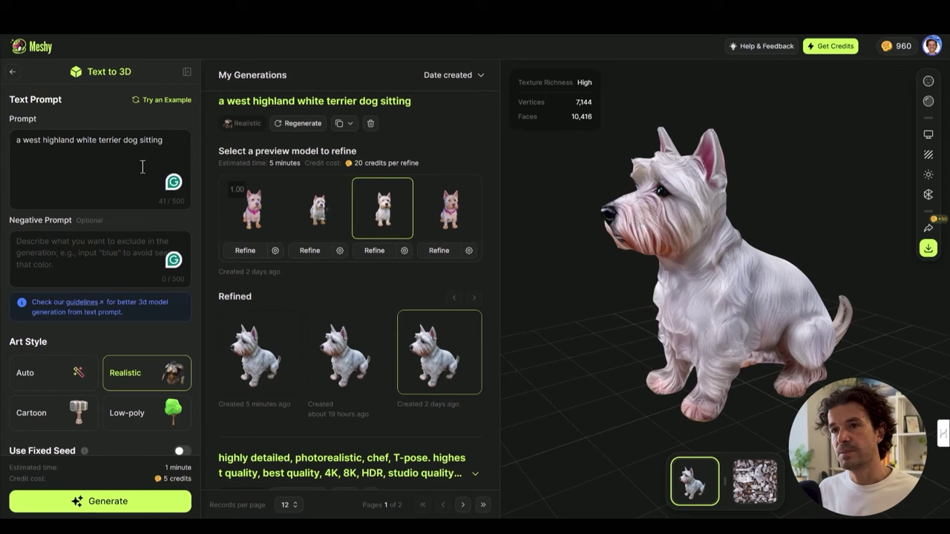
- Examine the published astronaut model and the quality descriptors in its text prompt
click(143, 166)
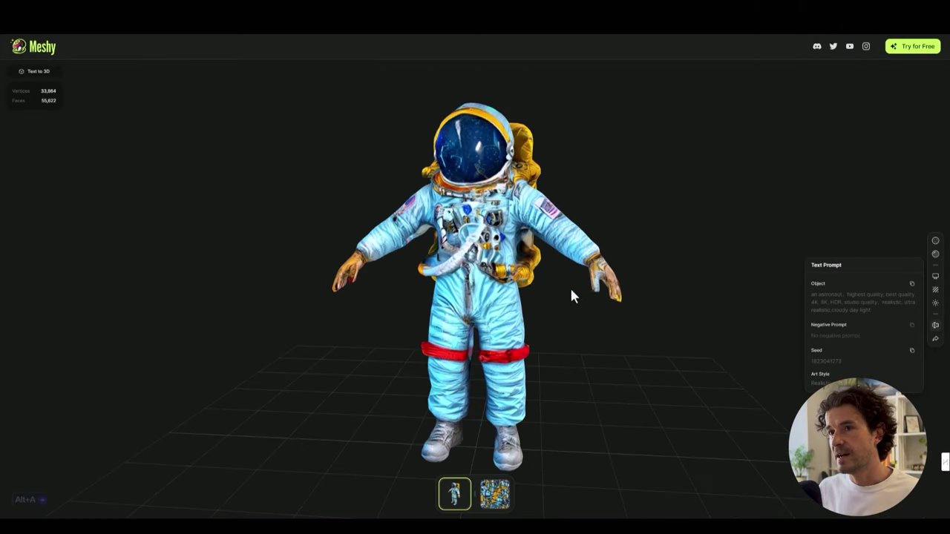
drag(571, 289, 549, 297)
click(935, 325)
drag(873, 310, 846, 297)
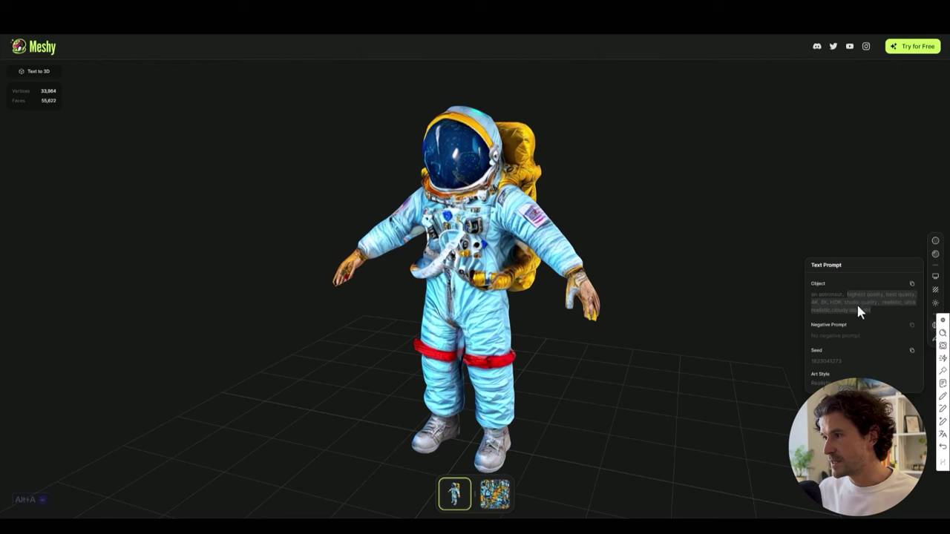
click(760, 307)
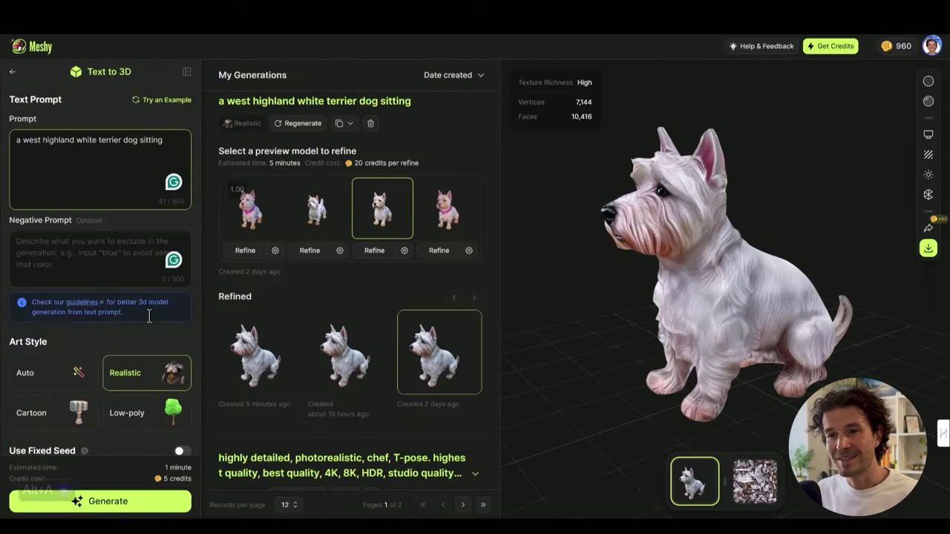
- Replace the prompt with "highly detailed, photorealistic, chef, T-pose. highest quality, best quality, 4K, 8K, HDR, studio quality, realistic, ultra realistic,cloudy day light" and exclude "hat"
key(ctrl+a)
text(highly detailed, photorealistic, chef, T-pose. highest quality, best quality, 4K, 8K, HDR, studio quality, realistic, ultra realistic,cloudy day light)
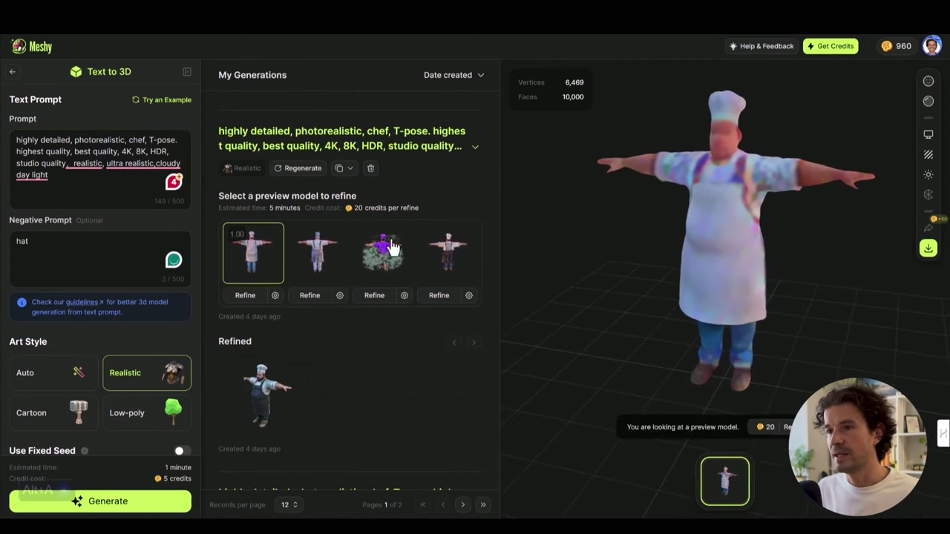
- Compare the preview models of the T-pose chef generation and open its refined version
click(319, 260)
click(382, 260)
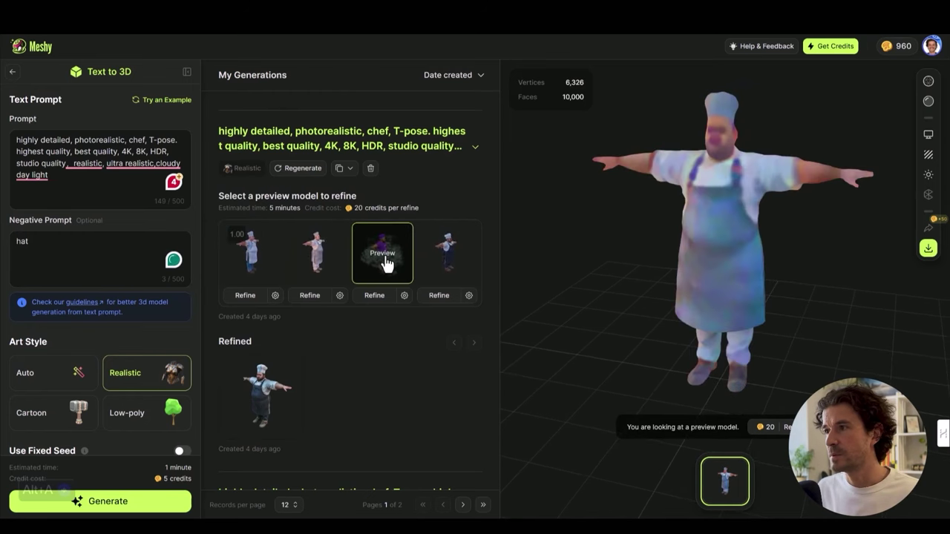
click(448, 253)
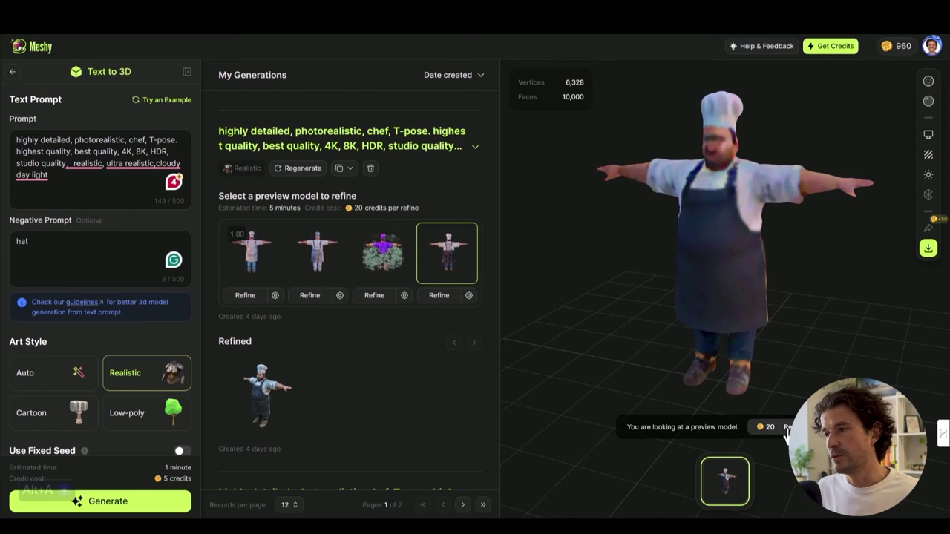
click(260, 397)
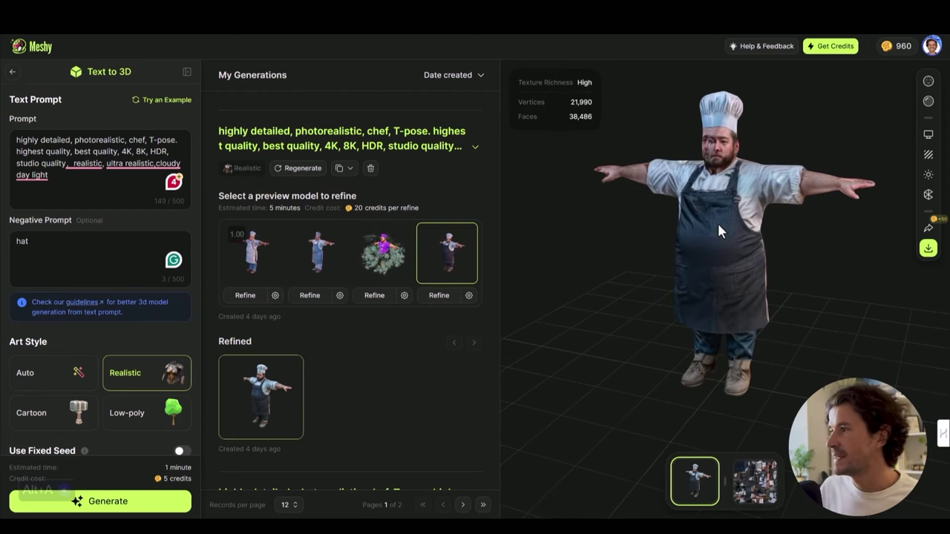
- Inspect the refined chef up close with its wireframe and download the model
scroll(717, 221, up, 3)
drag(717, 153, 732, 289)
click(928, 81)
drag(877, 124, 643, 272)
click(928, 249)
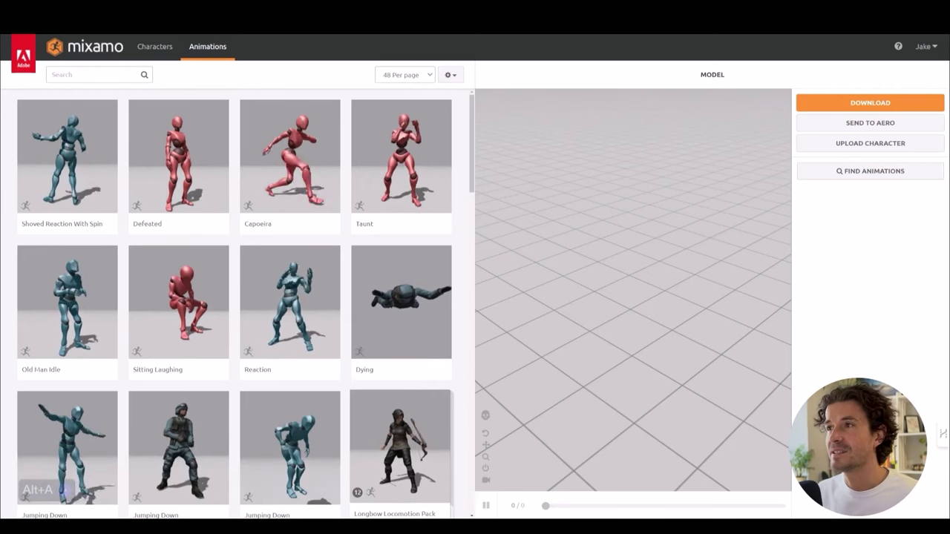
- Switch to Mixamo, upload the chef model as a character and proceed to marker placement in the auto-rigger
click(827, 145)
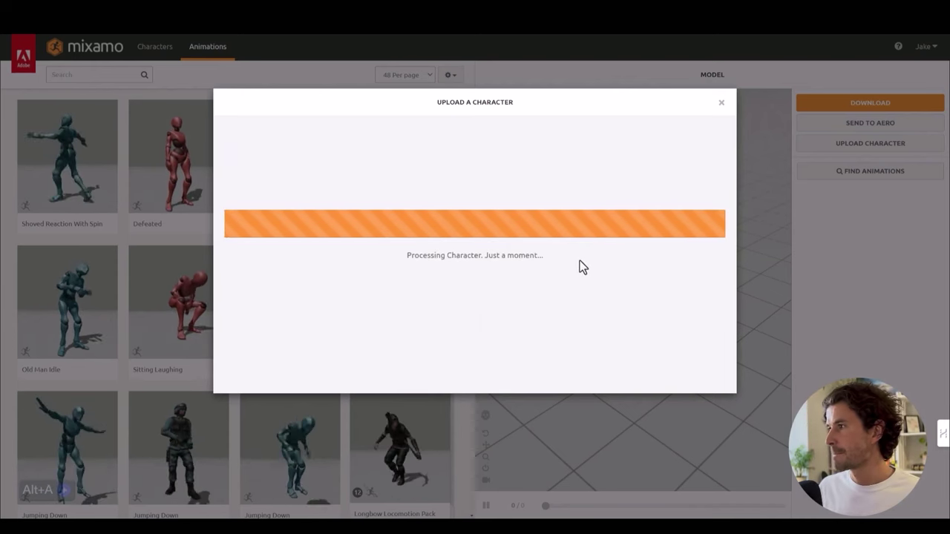
click(234, 350)
click(235, 347)
click(710, 408)
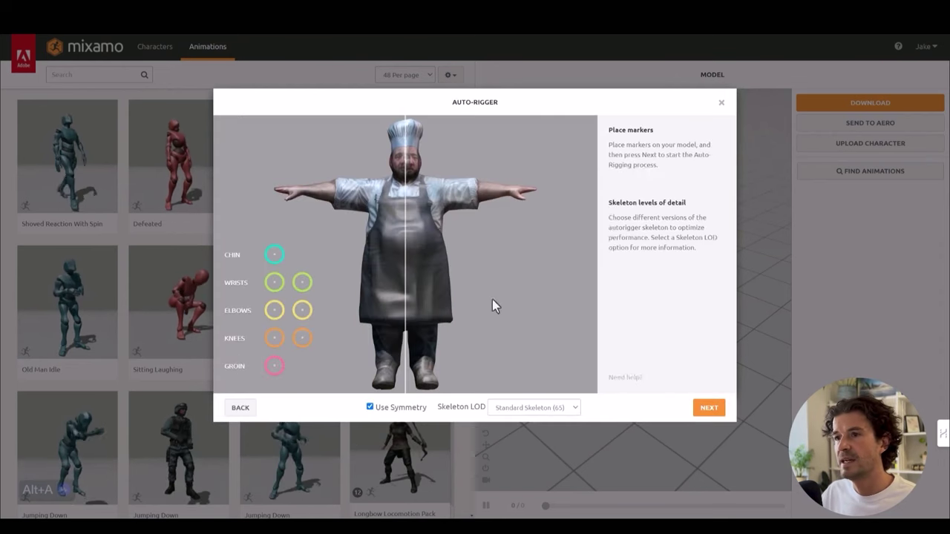
- Place the chin, wrist, elbow, knee and groin markers on the chef with symmetry enabled and start the auto-rigging
mouse_move(272, 256)
mouse_down()
mouse_move(335, 233)
mouse_move(403, 152)
mouse_move(405, 173)
mouse_up()
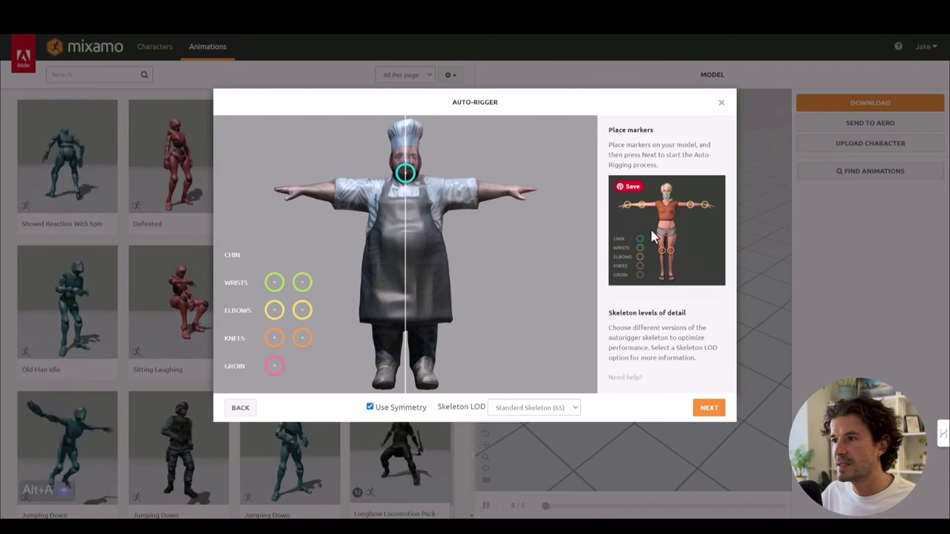
drag(289, 285, 307, 196)
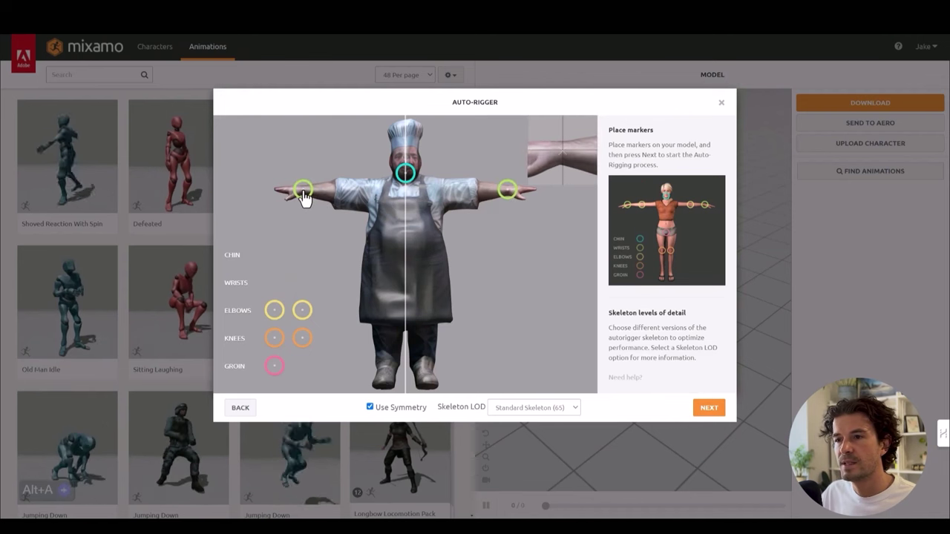
drag(276, 308, 337, 197)
mouse_move(279, 347)
mouse_down()
mouse_move(383, 333)
mouse_move(385, 319)
mouse_up()
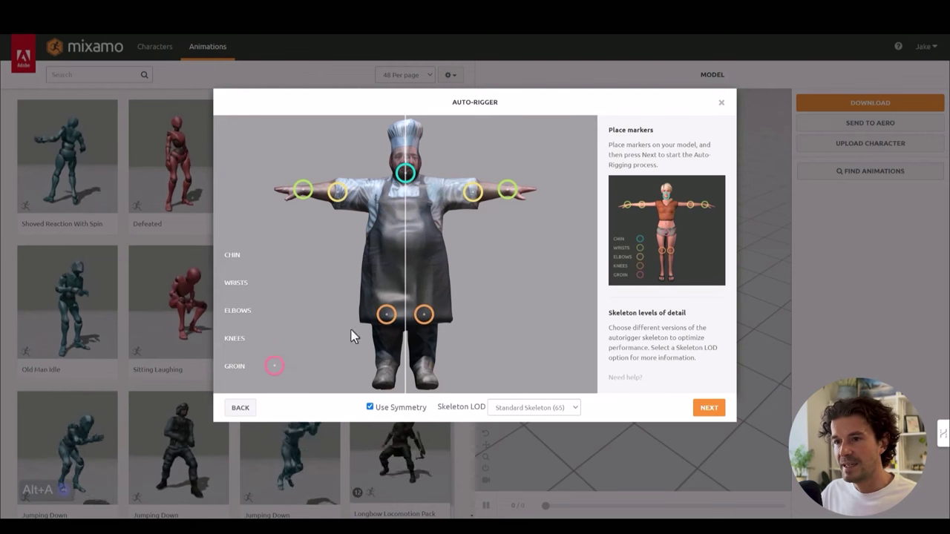
mouse_move(274, 365)
mouse_down()
mouse_move(377, 322)
mouse_move(406, 275)
mouse_up()
click(705, 410)
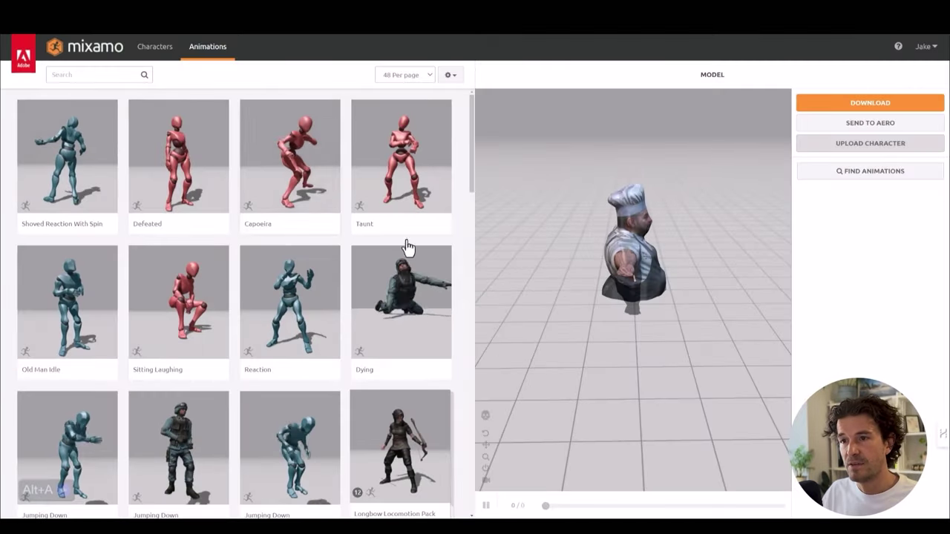
- Preview the Jump Push Up, Twist Dance and Death From Right animations on the rigged chef
scroll(357, 255, down, 20)
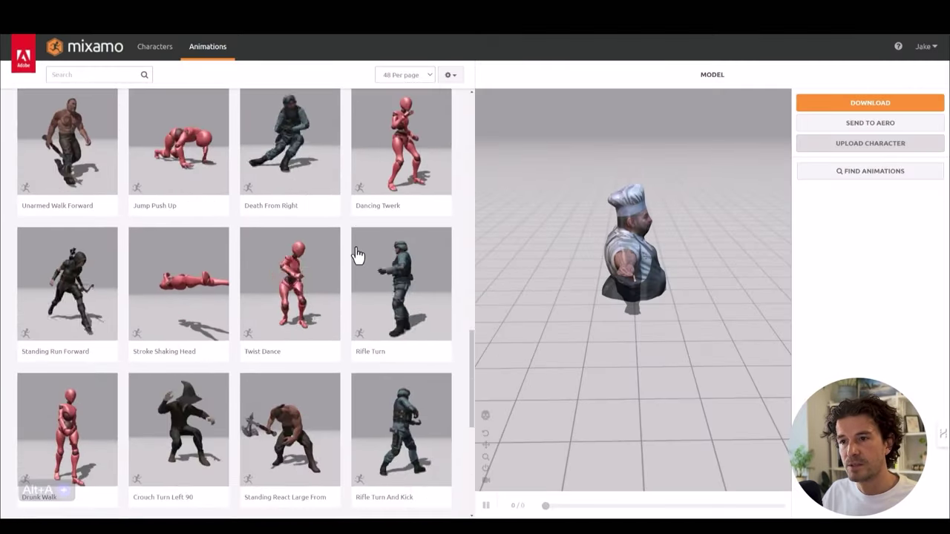
click(174, 178)
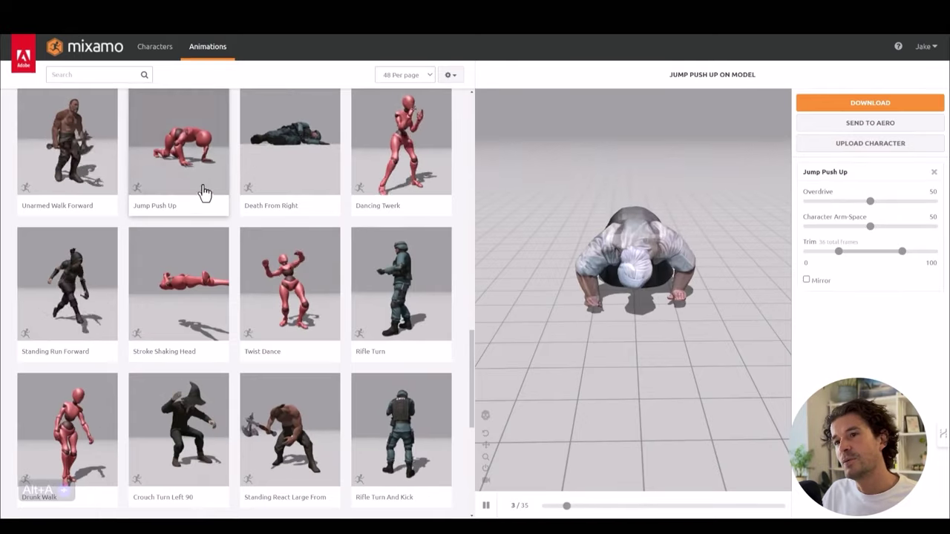
drag(704, 338, 618, 330)
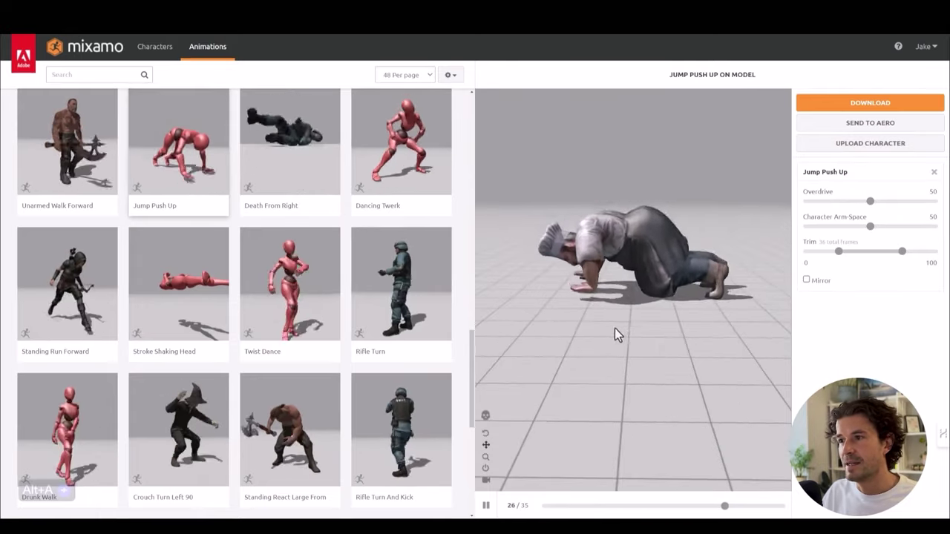
click(339, 294)
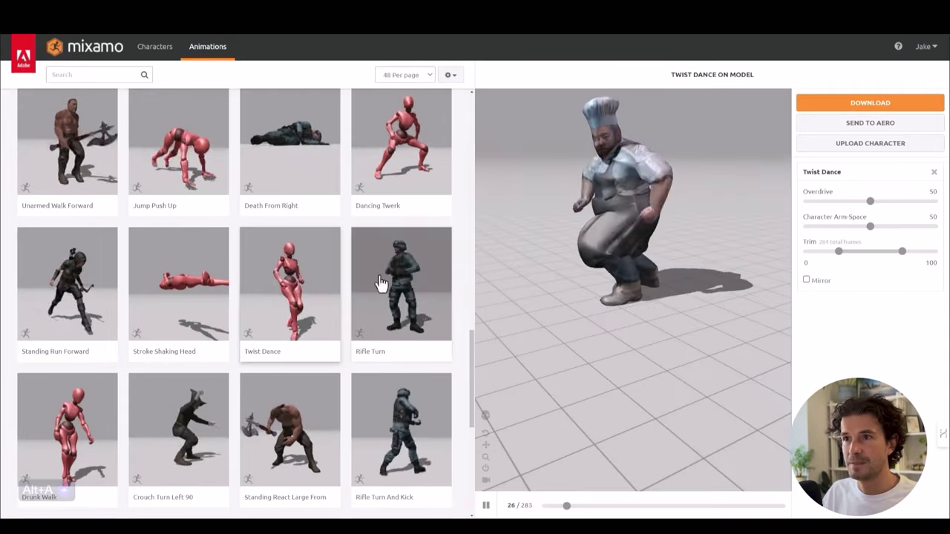
click(324, 161)
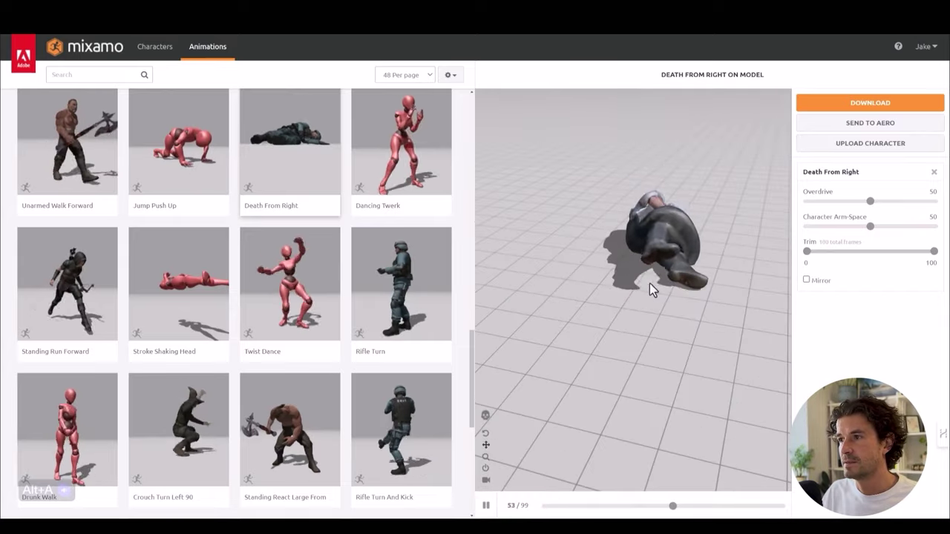
- Search the animations for "table", preview Using A Fax Machine on the chef and apply the Kiss animation
click(109, 75)
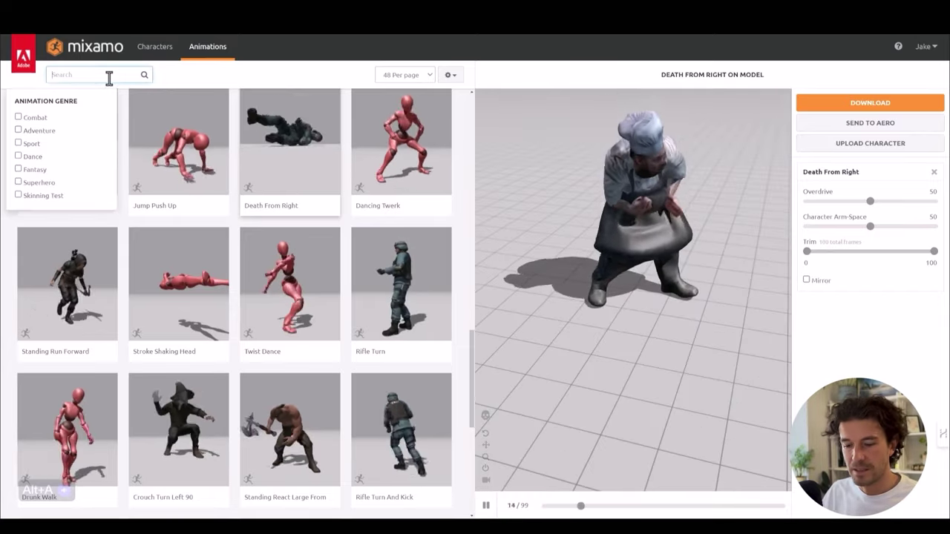
text(table)
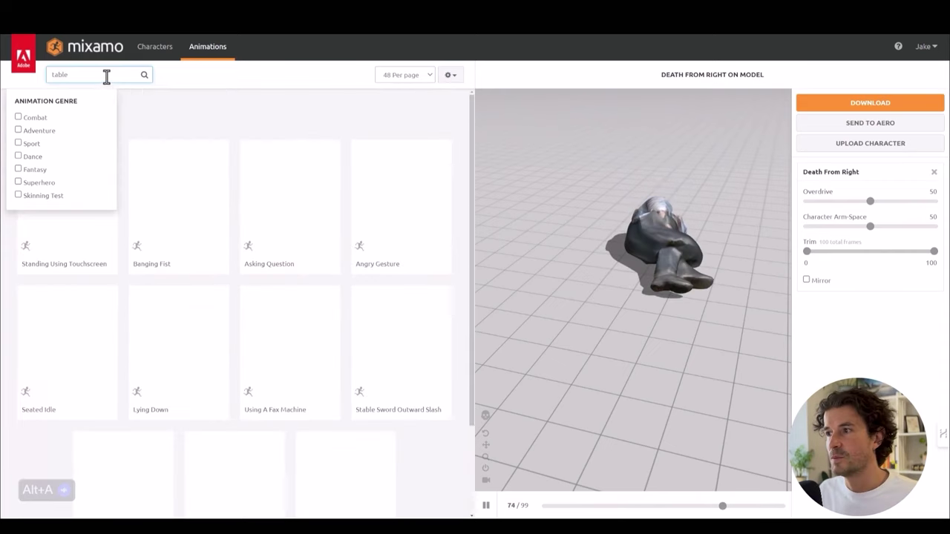
key(Return)
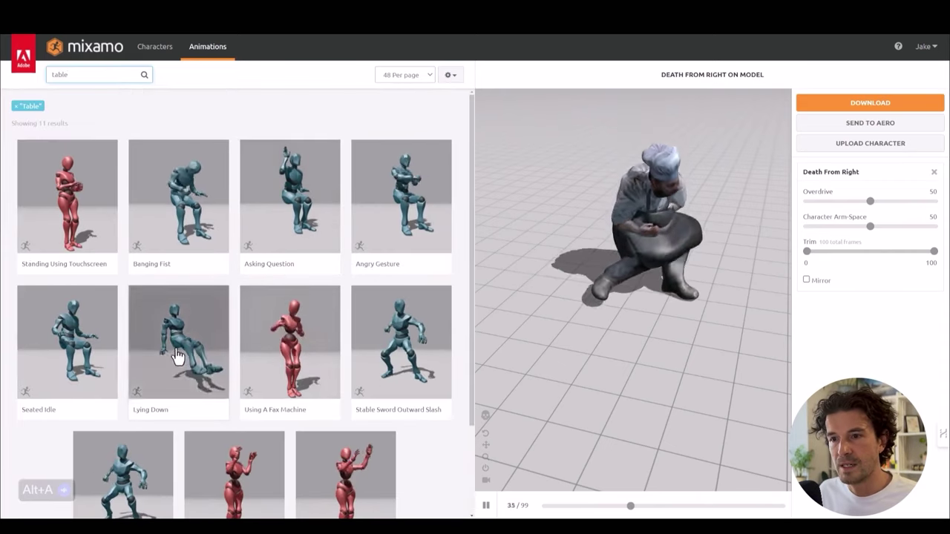
click(286, 359)
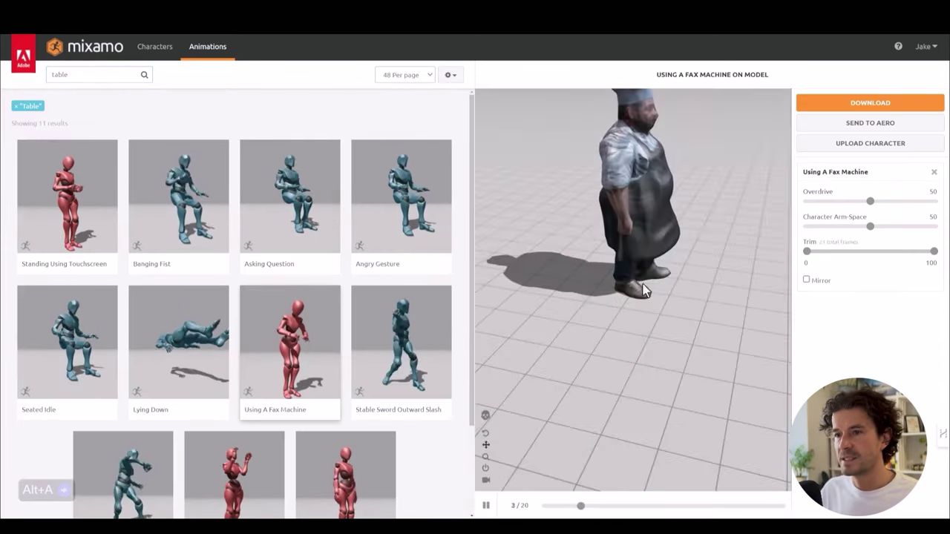
drag(689, 291, 658, 279)
click(360, 460)
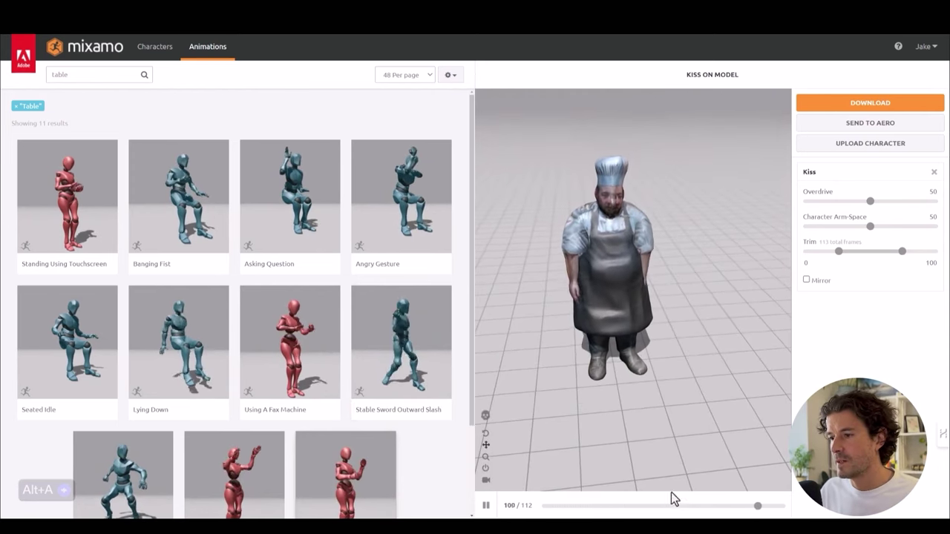
- Check the chef's arms at several frames of the Kiss animation and set Character Arm-Space to 65
drag(576, 508, 622, 512)
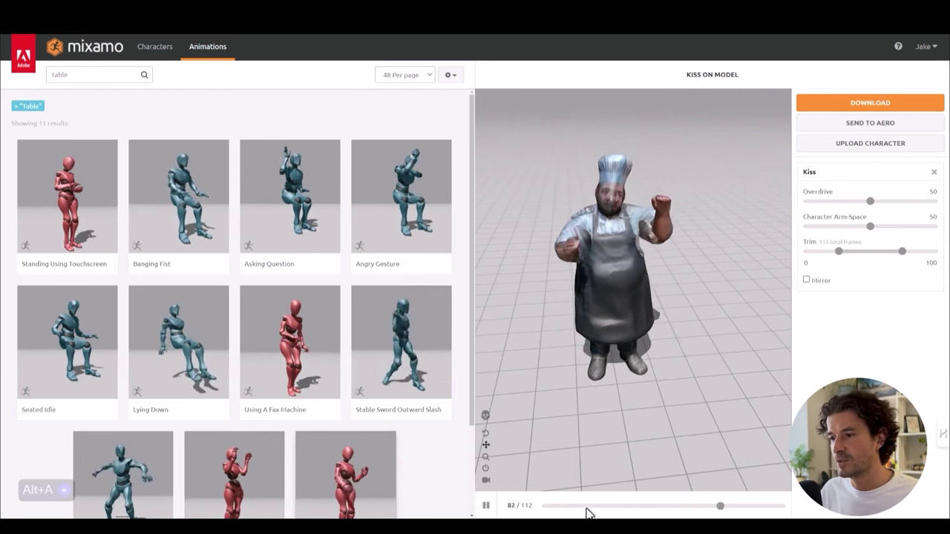
click(486, 507)
click(581, 508)
mouse_move(584, 514)
mouse_down()
mouse_move(569, 510)
mouse_move(596, 511)
mouse_up()
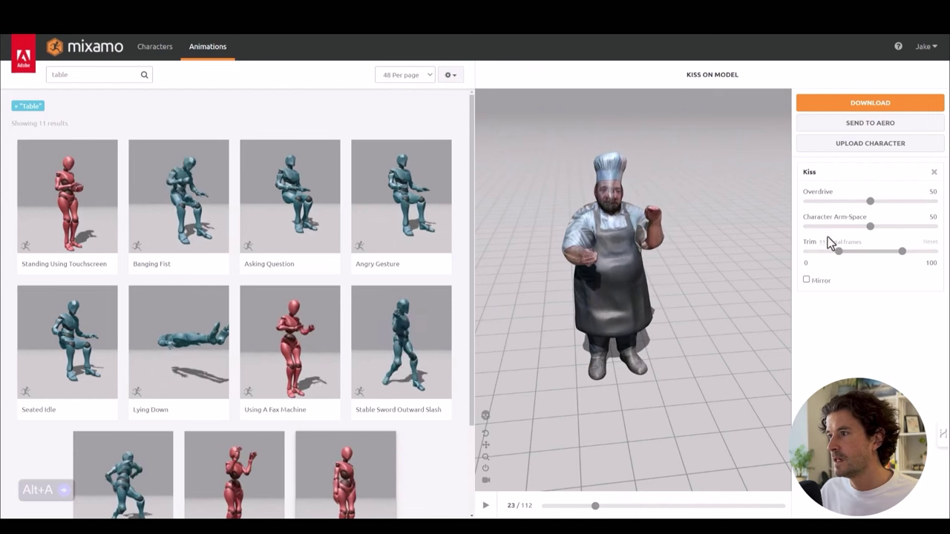
drag(869, 226, 889, 226)
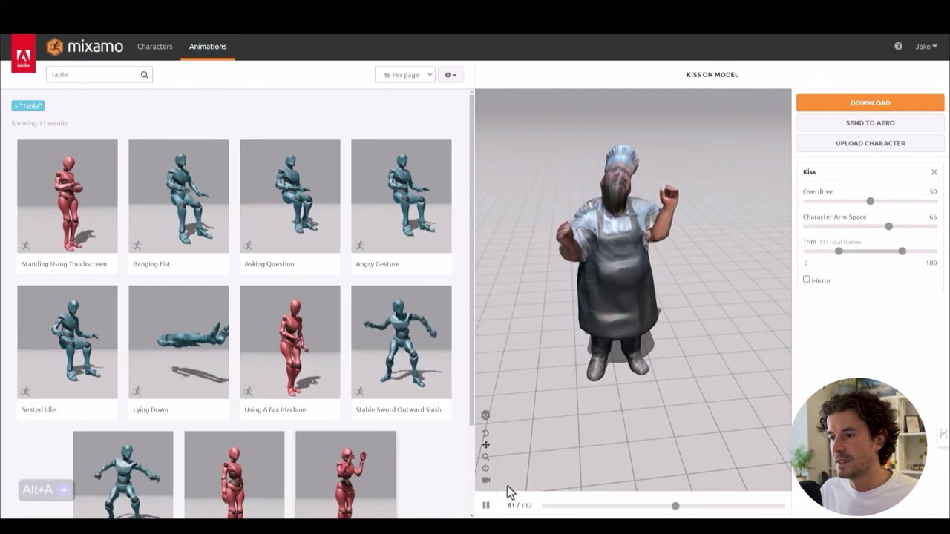
- Review the adjusted pose while paused and download the animation as FBX Binary with skin, 30 frames per second and no keyframe reduction
click(485, 506)
drag(635, 380, 666, 350)
drag(669, 510, 616, 505)
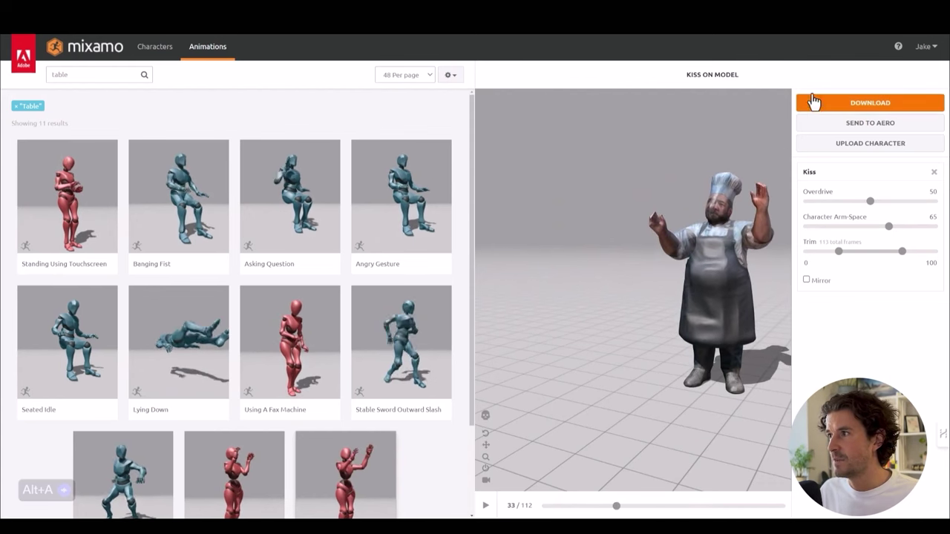
click(848, 104)
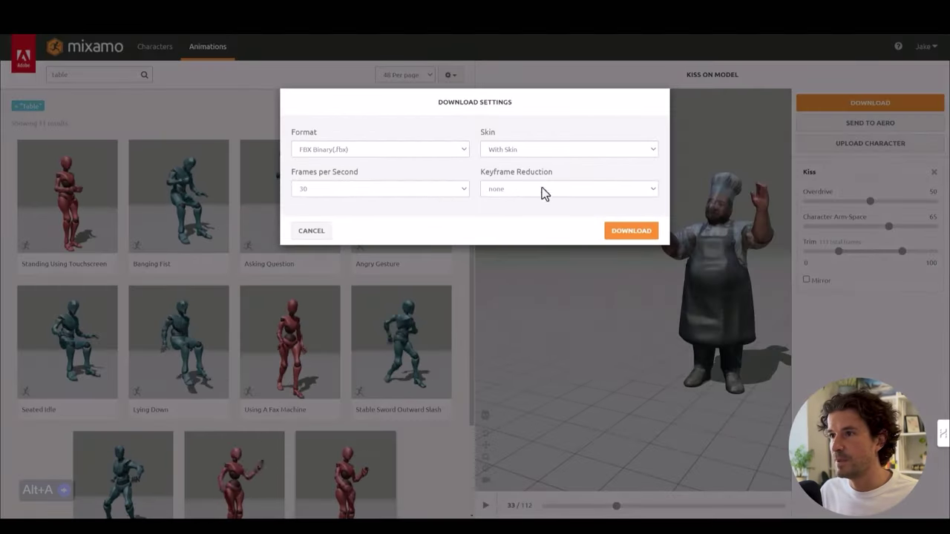
click(632, 232)
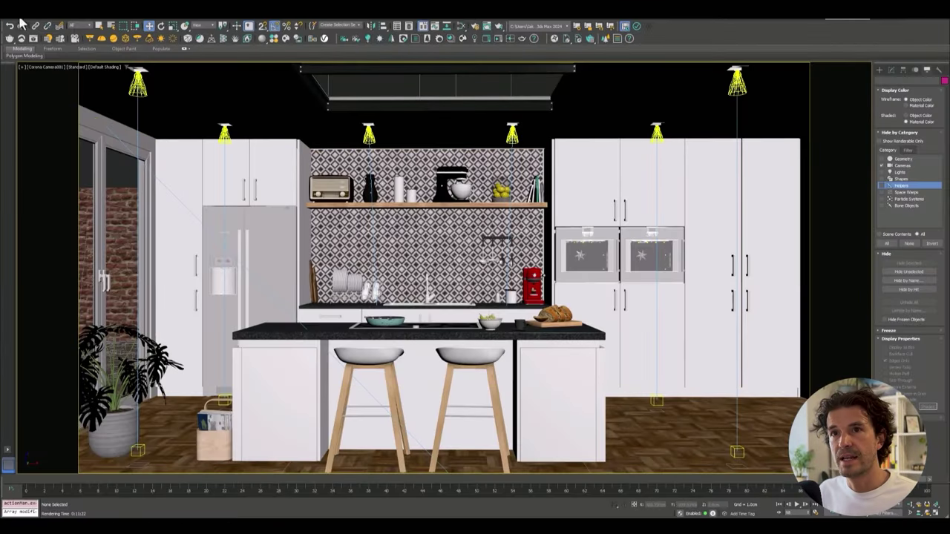
- Switch to 3ds Max, import Kiss.fbx with Add and update animation, and isolate the imported chef
click(9, 24)
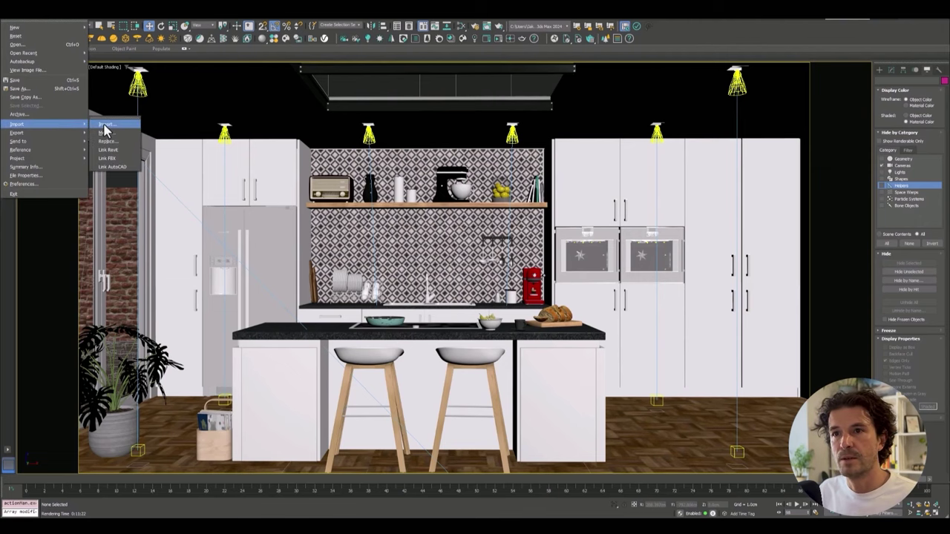
click(105, 126)
double_click(178, 70)
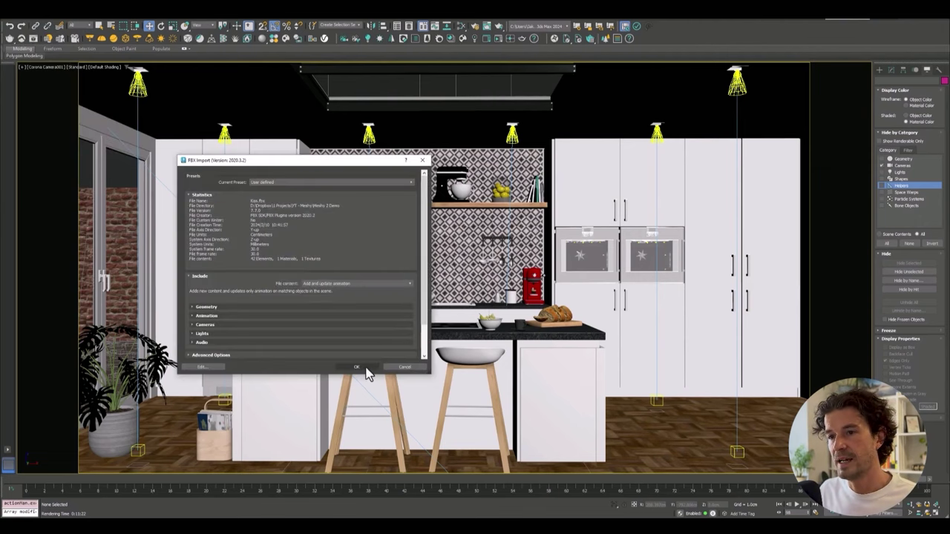
click(360, 367)
right_click(553, 335)
click(590, 299)
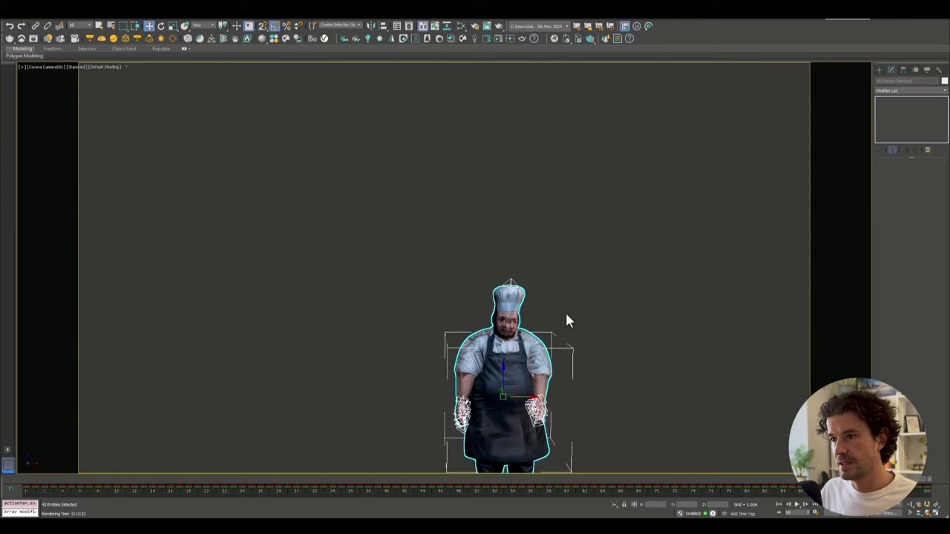
- View the chef from the front and play the imported animation, stopping it near the first frame
key(f)
scroll(494, 320, up, 5)
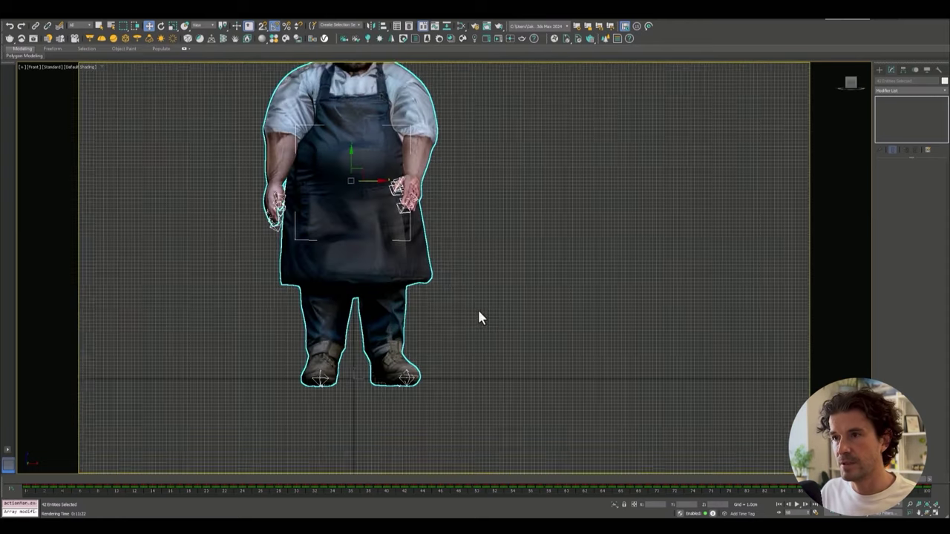
scroll(512, 305, down, 5)
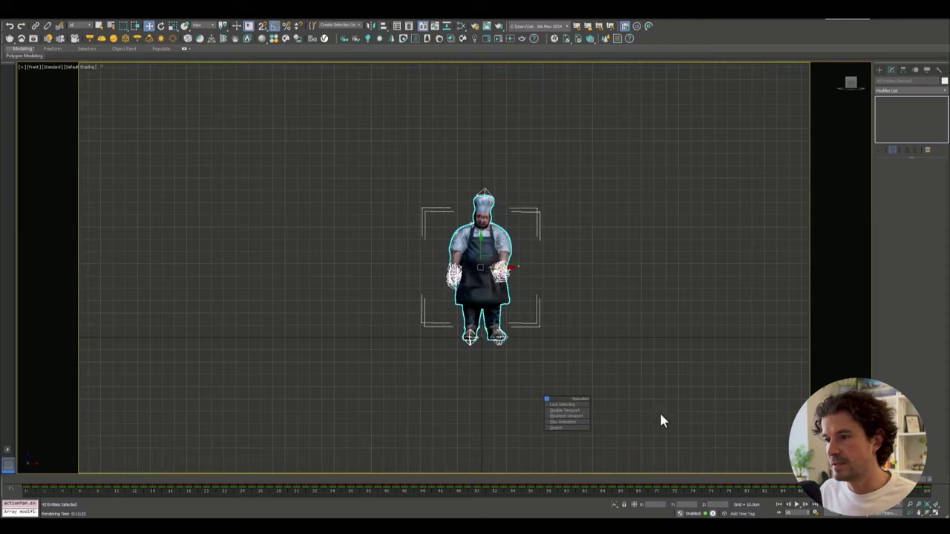
click(797, 505)
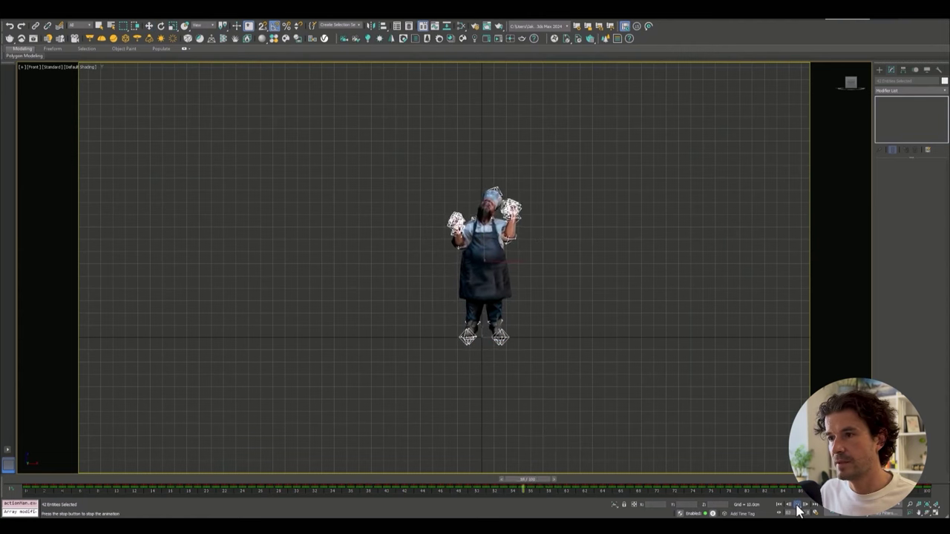
click(797, 505)
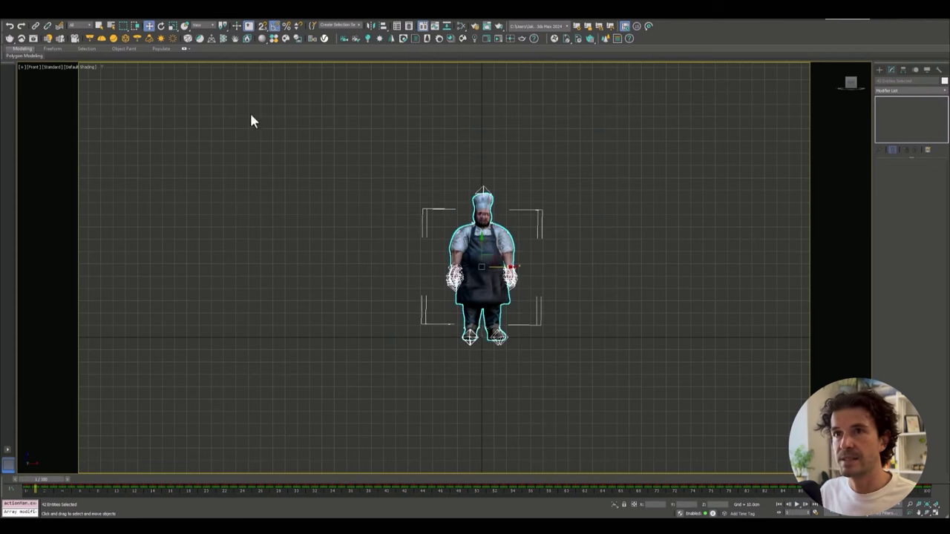
- Group all the selected chef objects, accepting the default group name
click(71, 23)
click(74, 34)
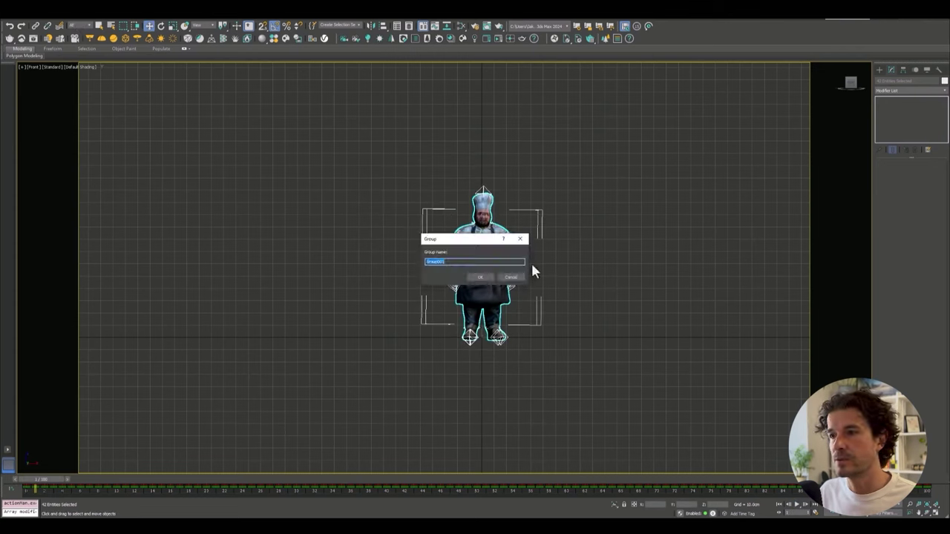
click(480, 278)
- Draw a reference box about 180 cm tall and 20 cm wide beside the chef, standing on the ground line
click(880, 71)
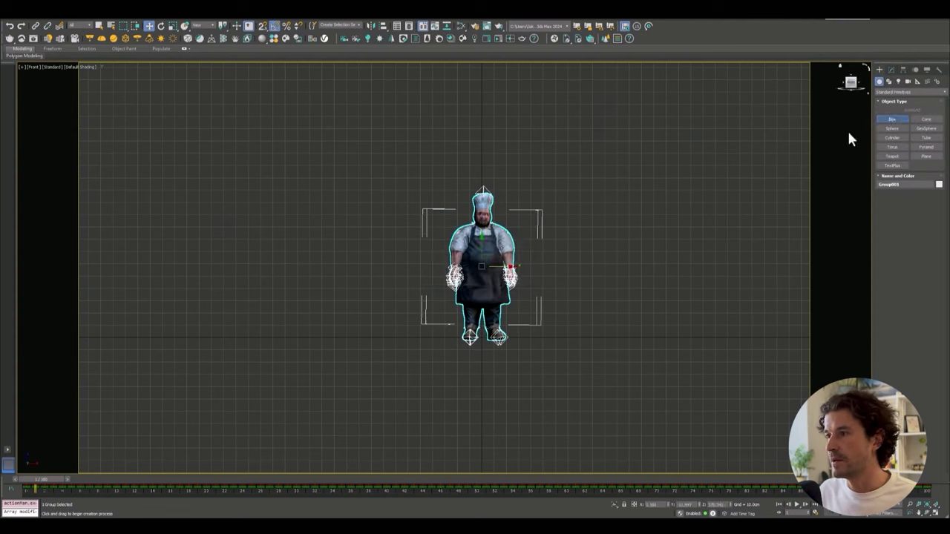
click(892, 118)
drag(604, 141, 582, 98)
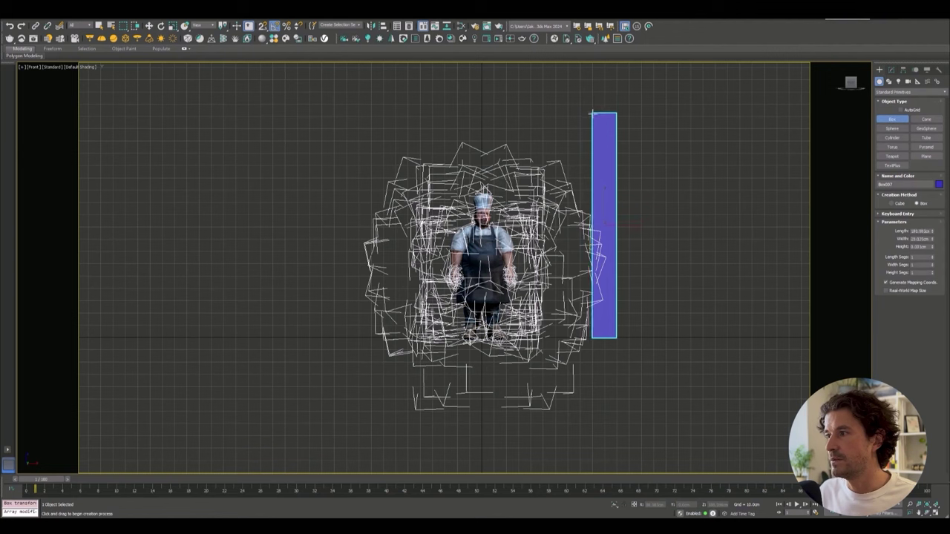
right_click(585, 98)
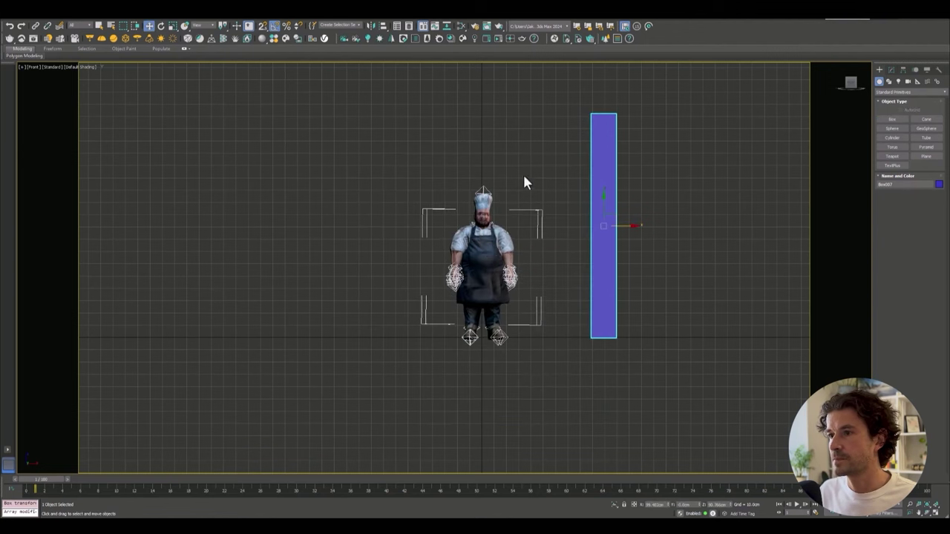
- Move only the chef group's pivot down to ground level between the feet
click(499, 276)
click(900, 70)
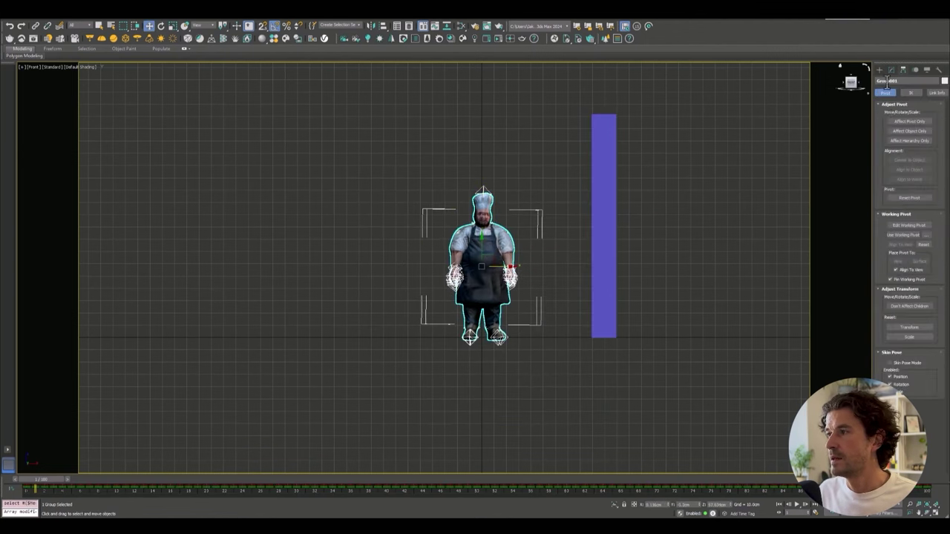
right_click(496, 273)
click(511, 270)
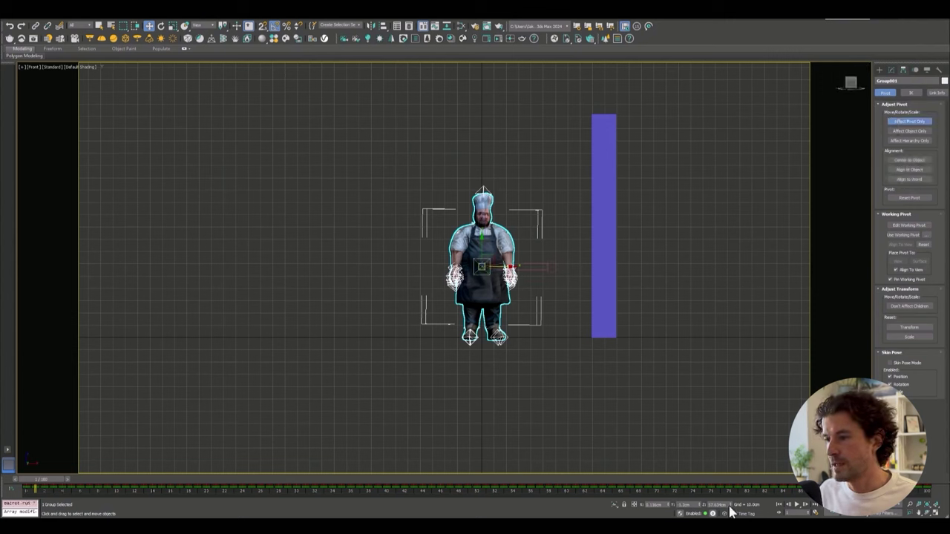
- Scale the chef group up uniformly from its base to slightly taller than the reference box and deselect it
right_click(589, 310)
click(624, 327)
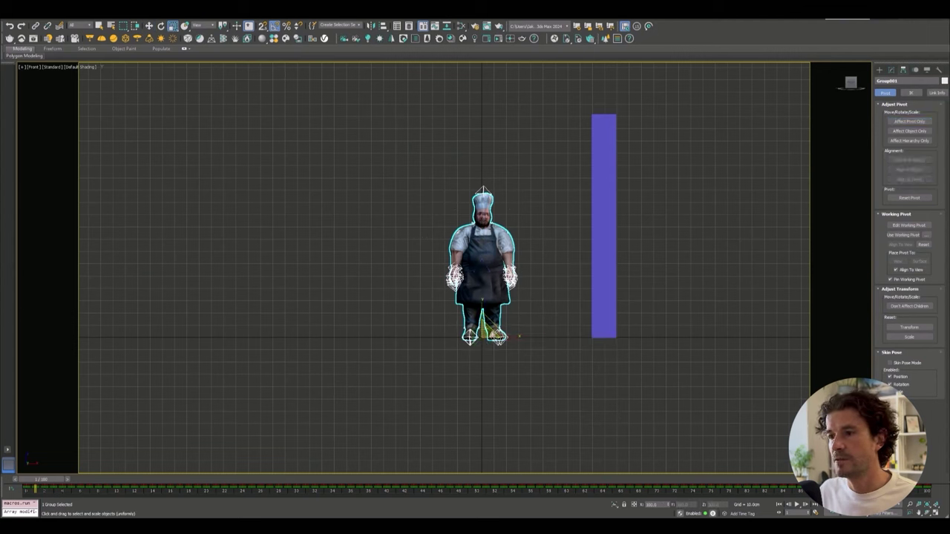
drag(490, 334, 492, 307)
click(670, 279)
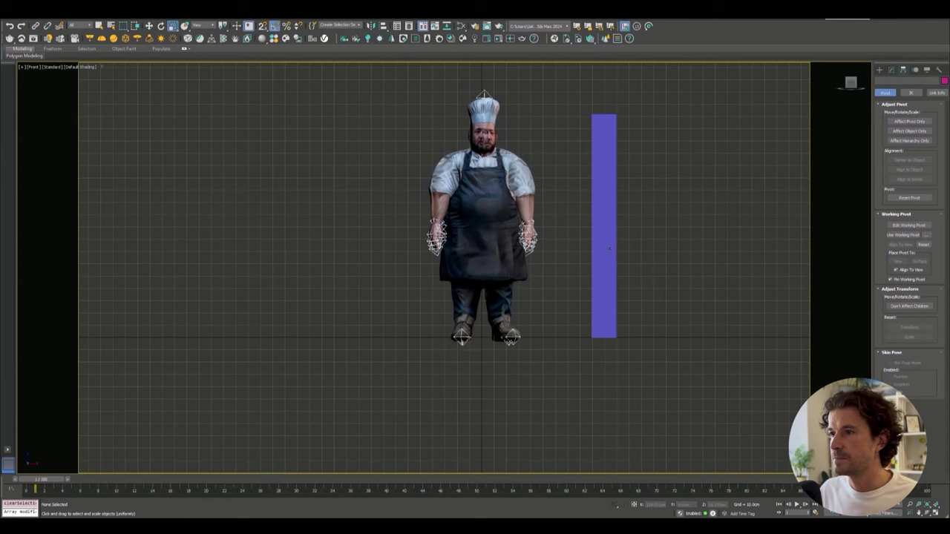
- Delete the reference box and sample the chef's existing material into the Slate Material Editor
key(Delete)
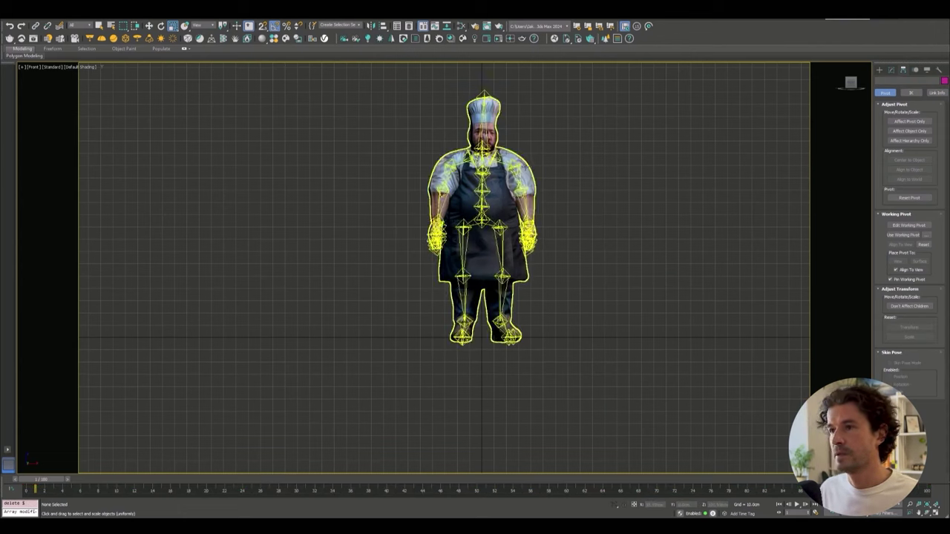
key(m)
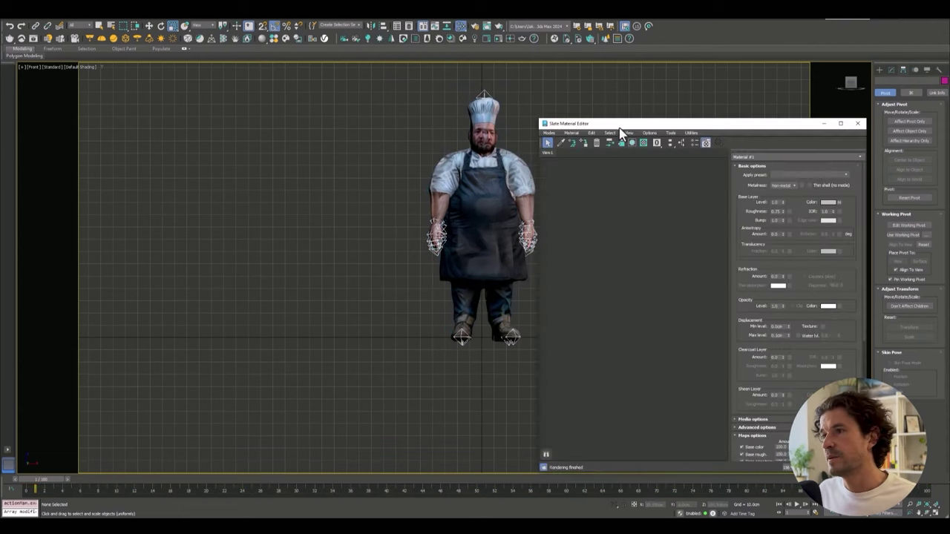
click(560, 142)
click(484, 180)
scroll(646, 233, down, 5)
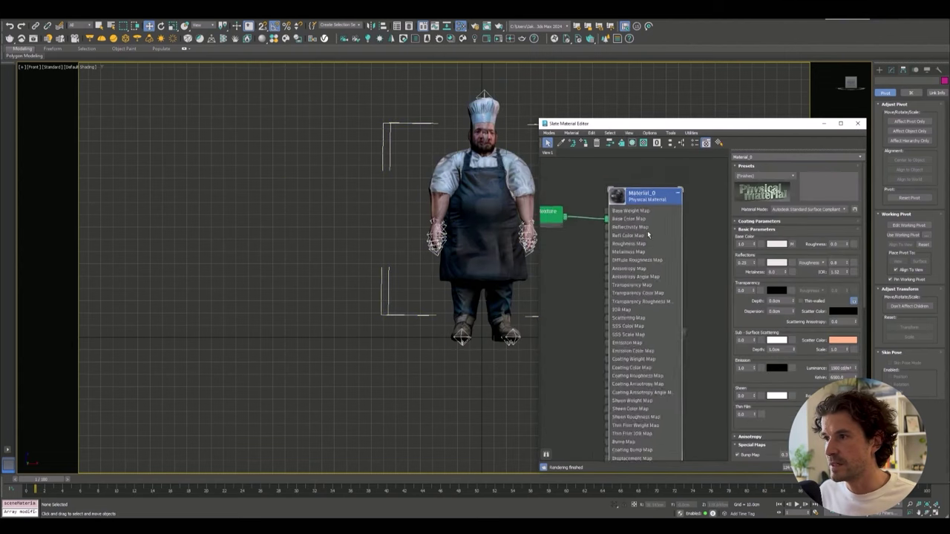
middle_drag(630, 223, 674, 243)
scroll(643, 234, up, 2)
- Create a CoronaPhysicalMtl and connect the base_color_texture bitmap to its Base color input
right_click(615, 182)
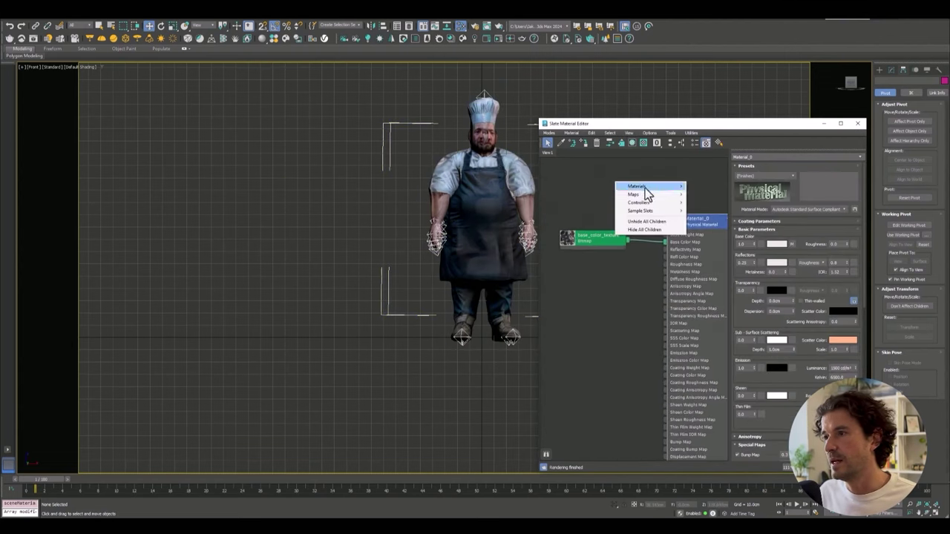
mouse_move(710, 203)
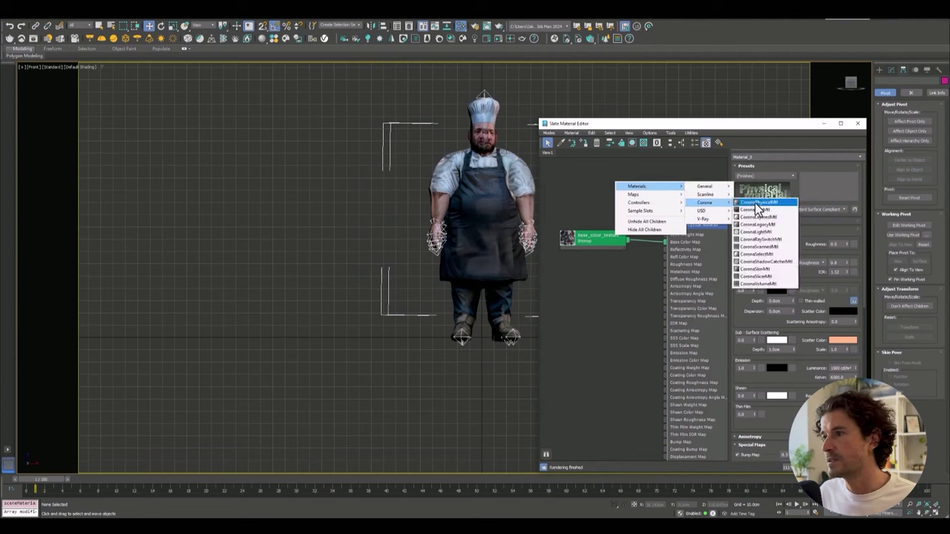
click(756, 204)
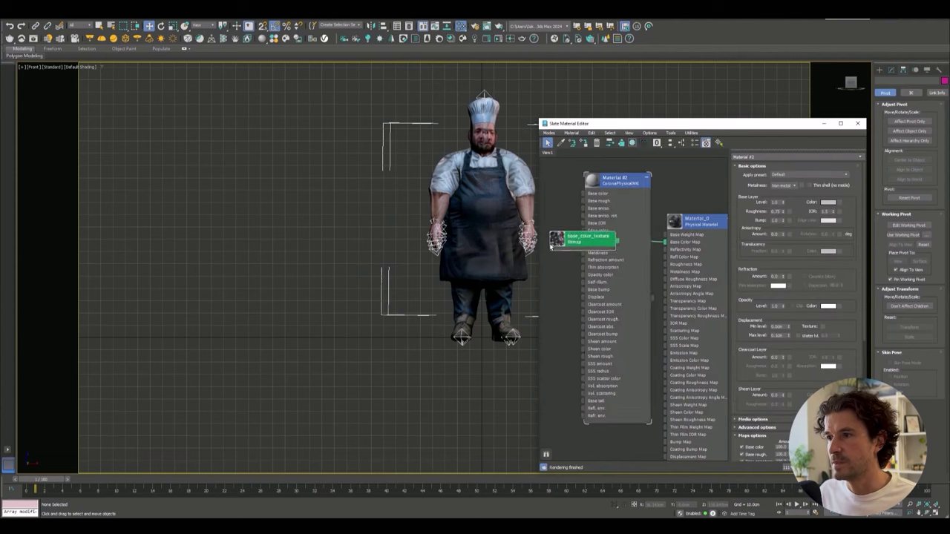
drag(538, 248, 514, 250)
middle_drag(610, 239, 667, 238)
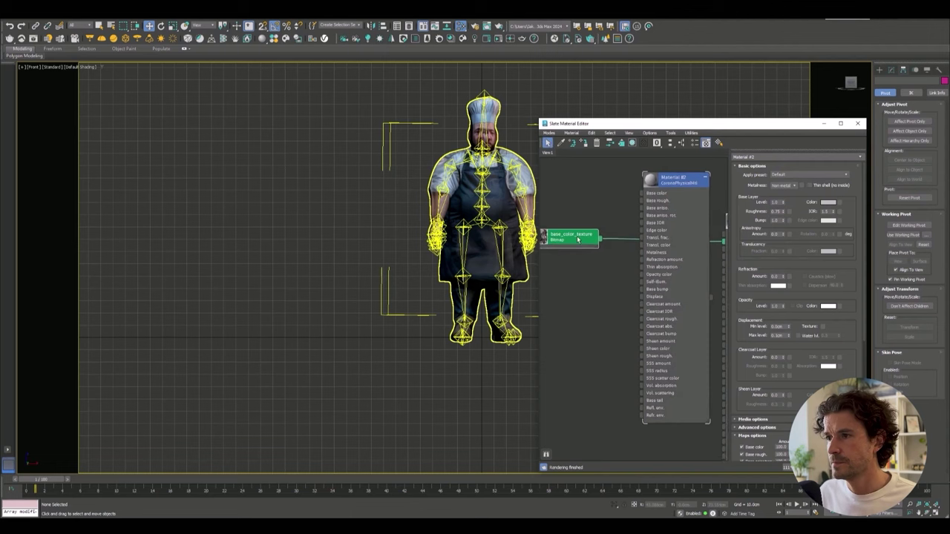
drag(639, 211, 642, 192)
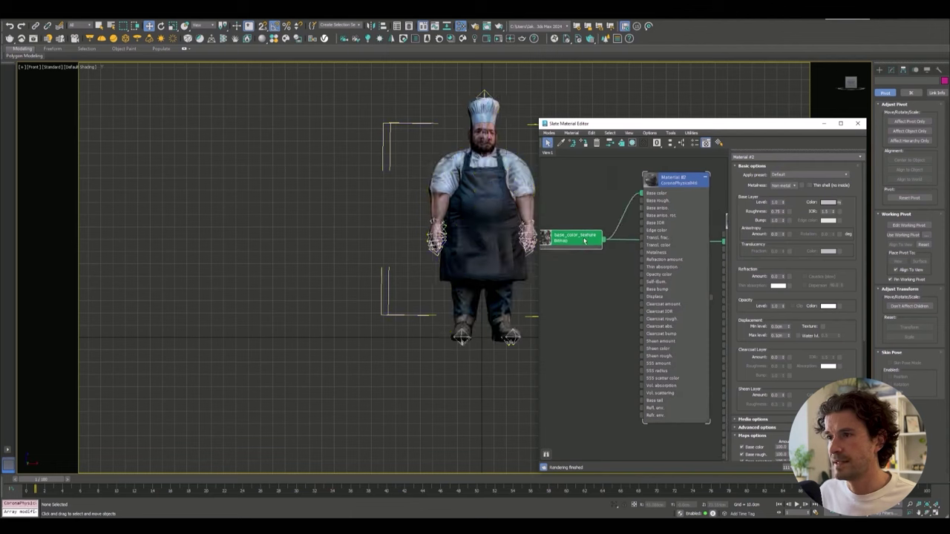
- Insert a Color Correction map with Advanced lightness between the base_color_texture bitmap and the Corona material's Base color
drag(578, 244, 530, 263)
right_click(583, 211)
mouse_move(611, 222)
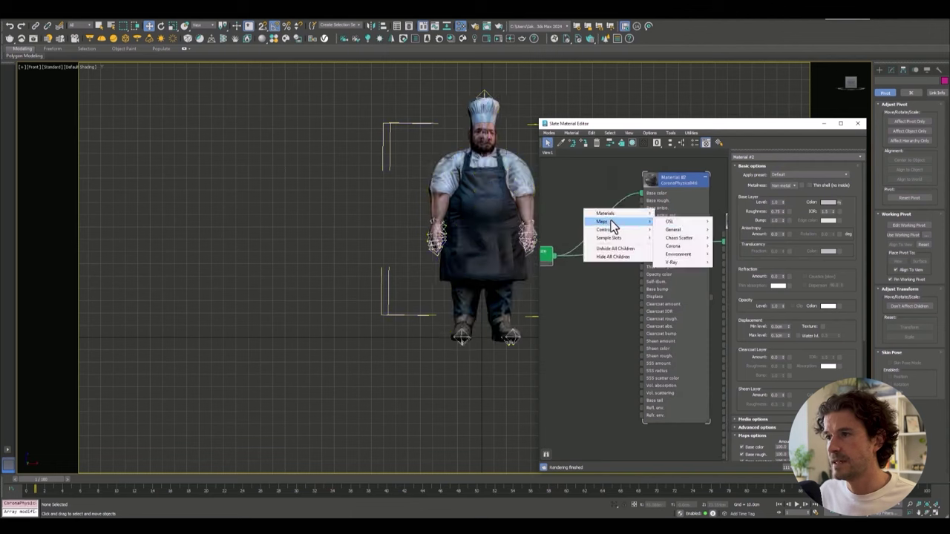
mouse_move(683, 233)
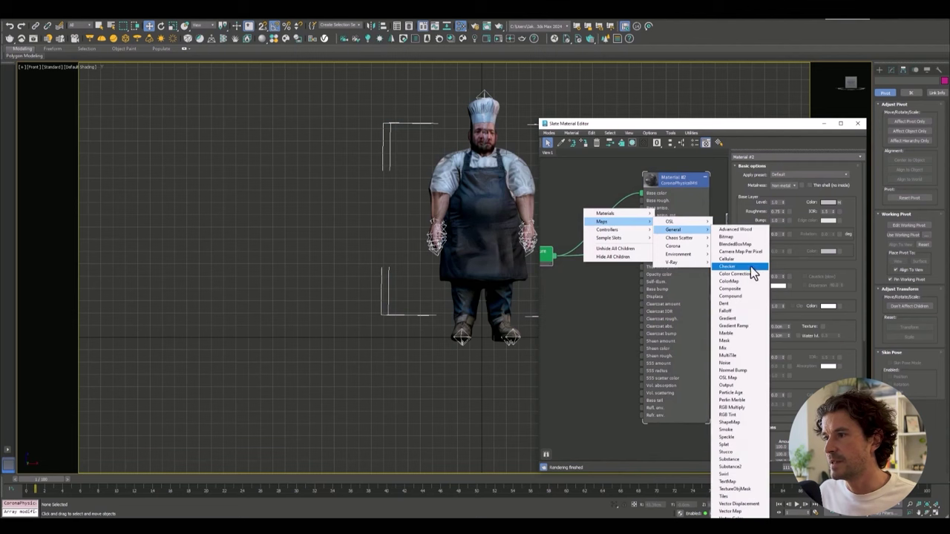
click(749, 276)
middle_drag(623, 213, 655, 216)
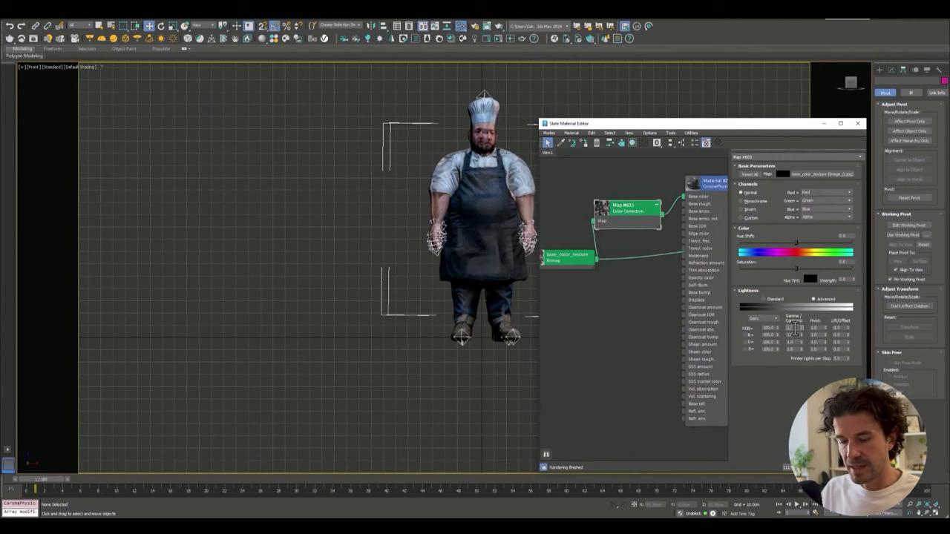
- Assign the new Corona material to the chef group and close the material editor
double_click(707, 183)
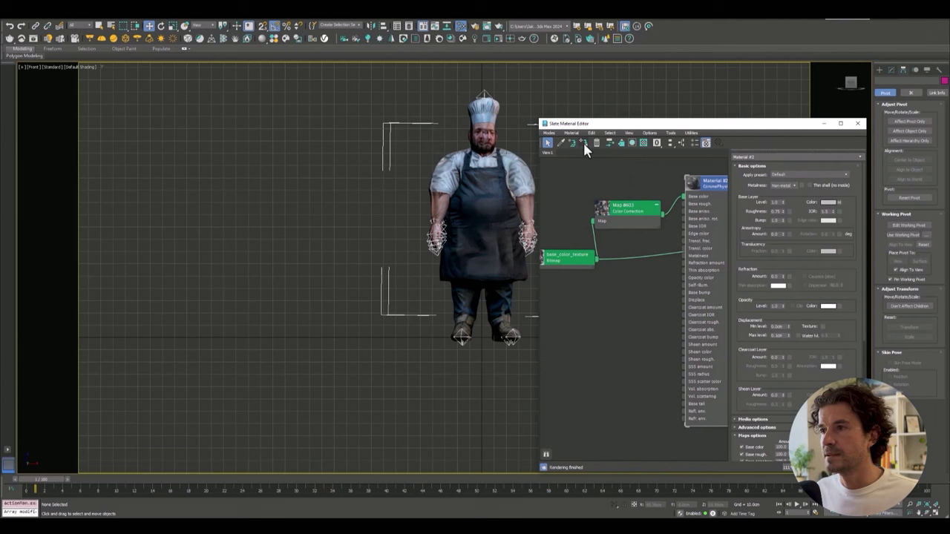
click(463, 197)
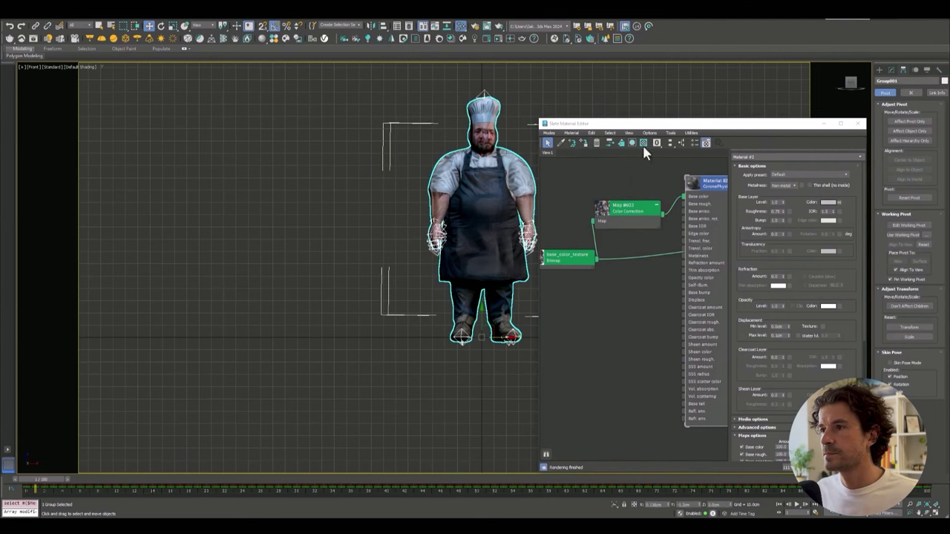
click(584, 144)
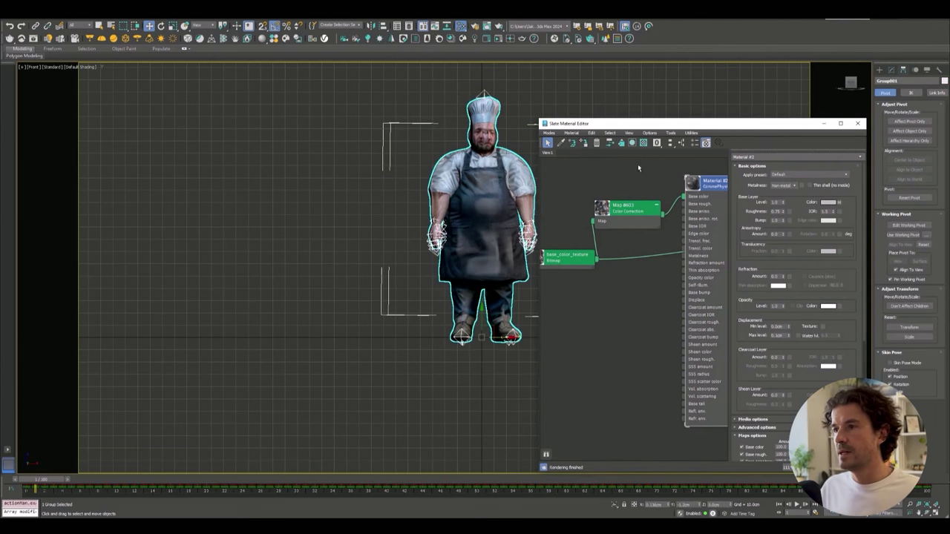
click(858, 123)
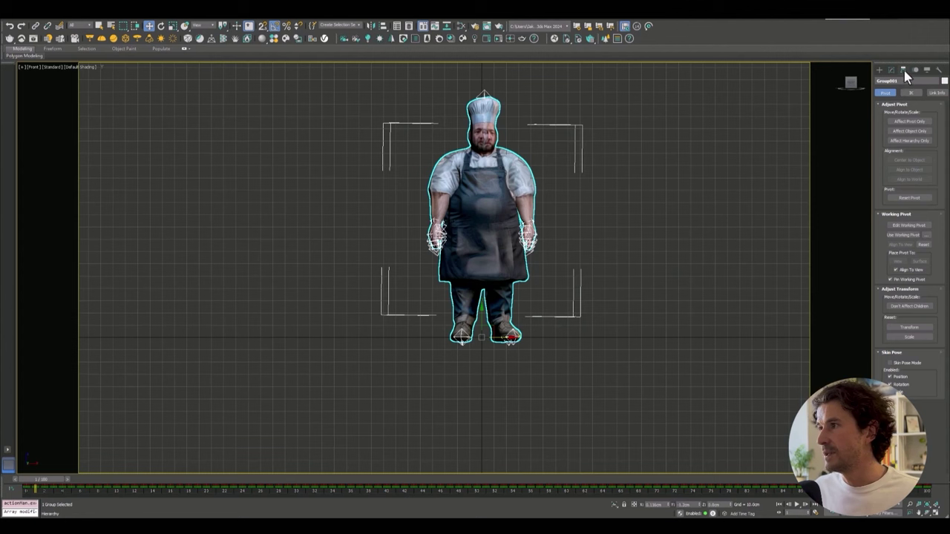
- Hide all helpers by category and unhide the kitchen scene objects
click(927, 69)
click(890, 186)
click(881, 186)
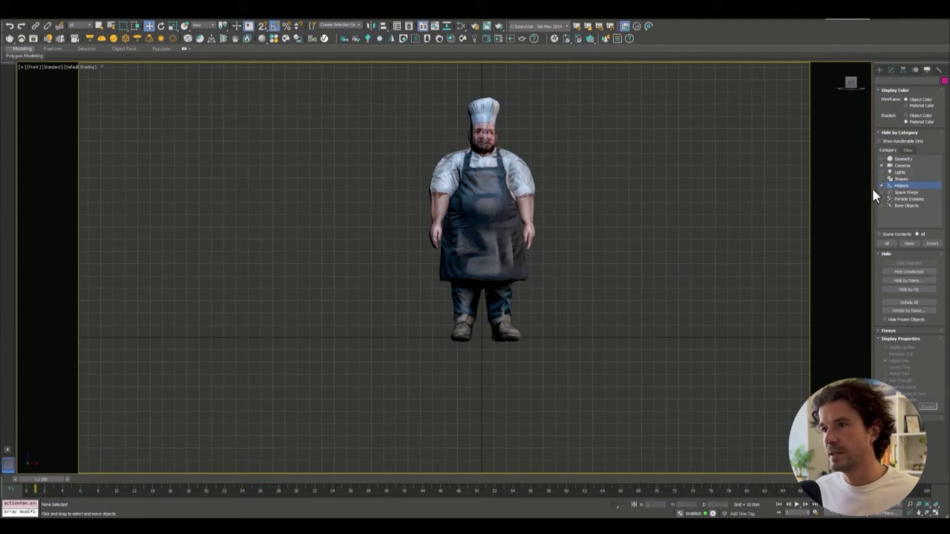
right_click(616, 281)
click(627, 256)
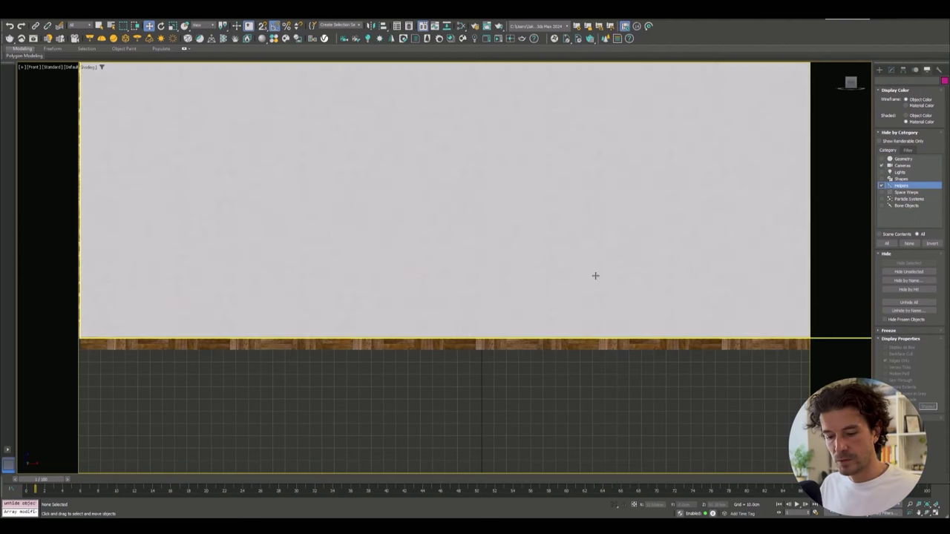
- Move the chef group behind the kitchen island in a wireframe top view
key(y)
key(t)
click(463, 251)
click(460, 251)
key(F3)
right_click(461, 253)
click(463, 267)
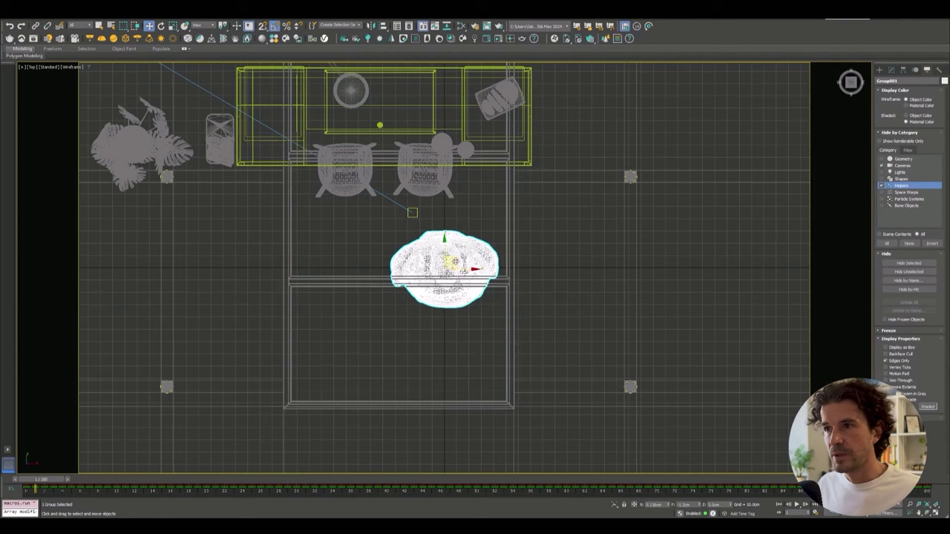
drag(456, 260, 410, 101)
middle_drag(410, 101, 484, 231)
drag(483, 232, 459, 149)
- Scrub the animation, move the chef slightly farther behind the island, and show the shaded Corona camera view at frame 21
drag(72, 479, 553, 475)
drag(445, 132, 444, 106)
drag(559, 482, 215, 481)
key(c)
double_click(451, 211)
key(F3)
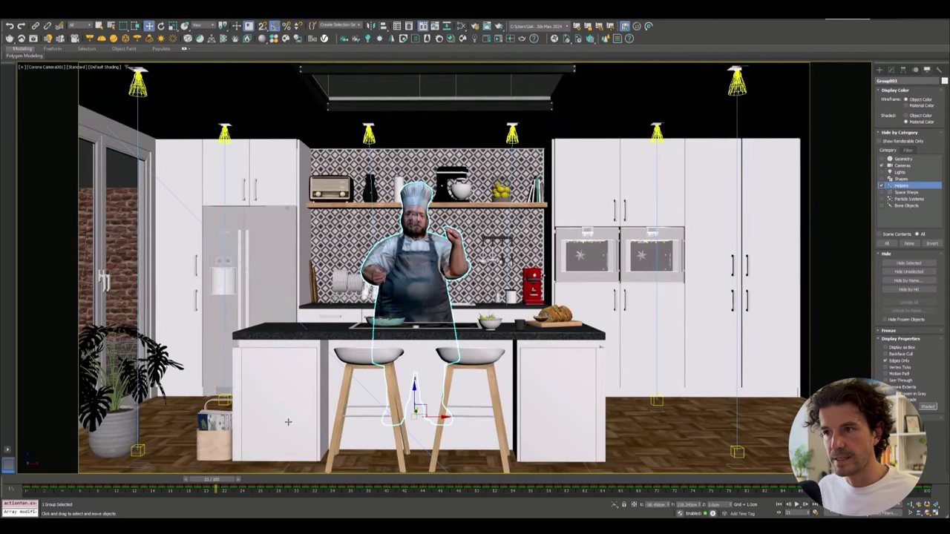
- Shift the chef slightly sideways along X, set the time to frame 26, and fine-tune his Y position
mouse_move(443, 417)
mouse_down()
mouse_move(465, 417)
mouse_move(453, 417)
mouse_up()
drag(215, 479, 272, 483)
key(w)
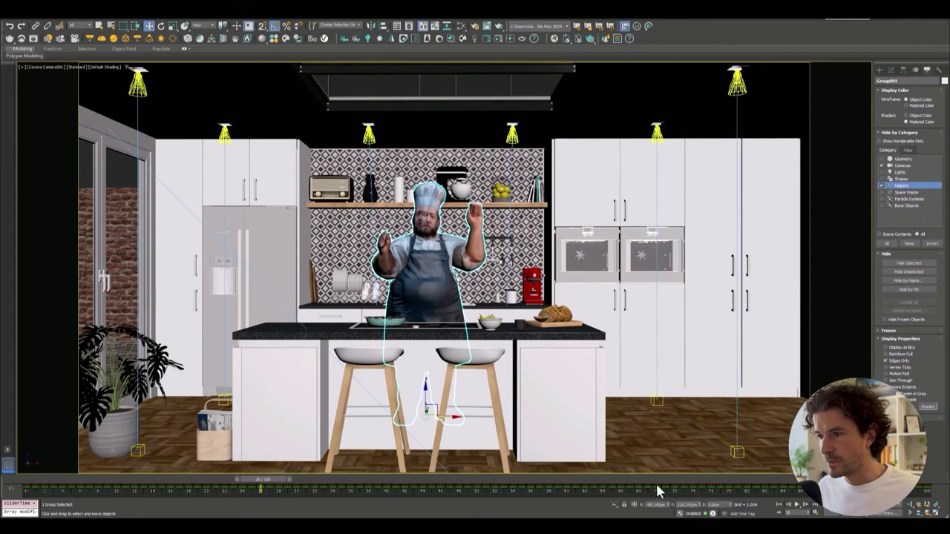
drag(698, 506, 699, 515)
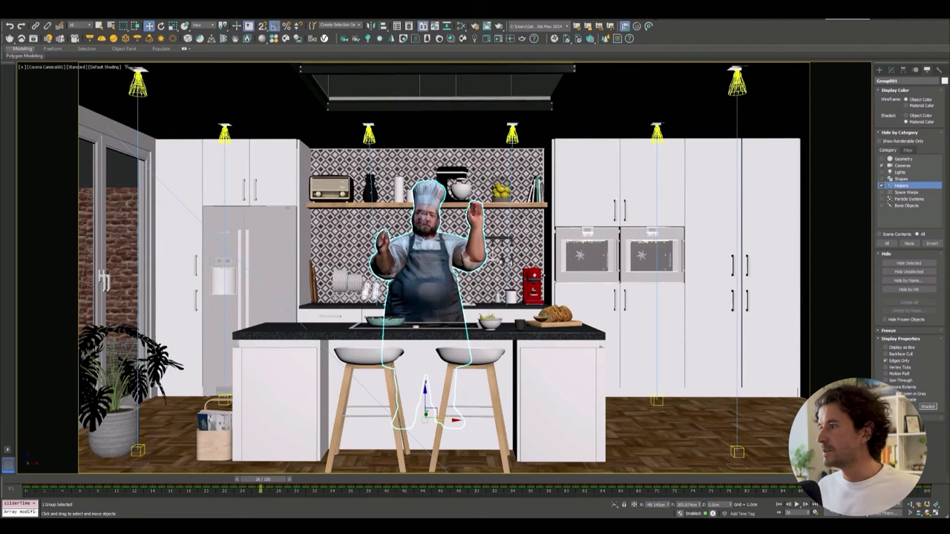
- Lower the base layer IOR of the chef's Corona material and close the material editor
key(m)
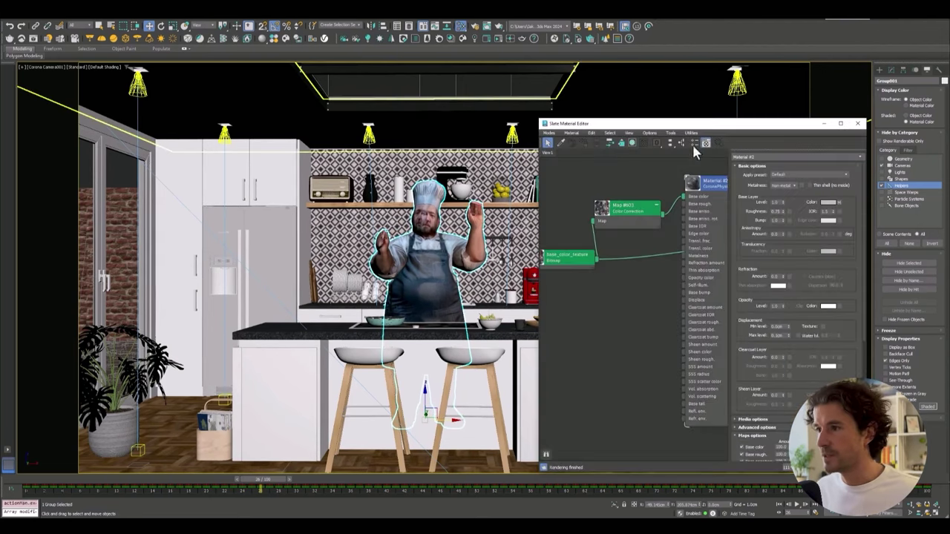
click(709, 184)
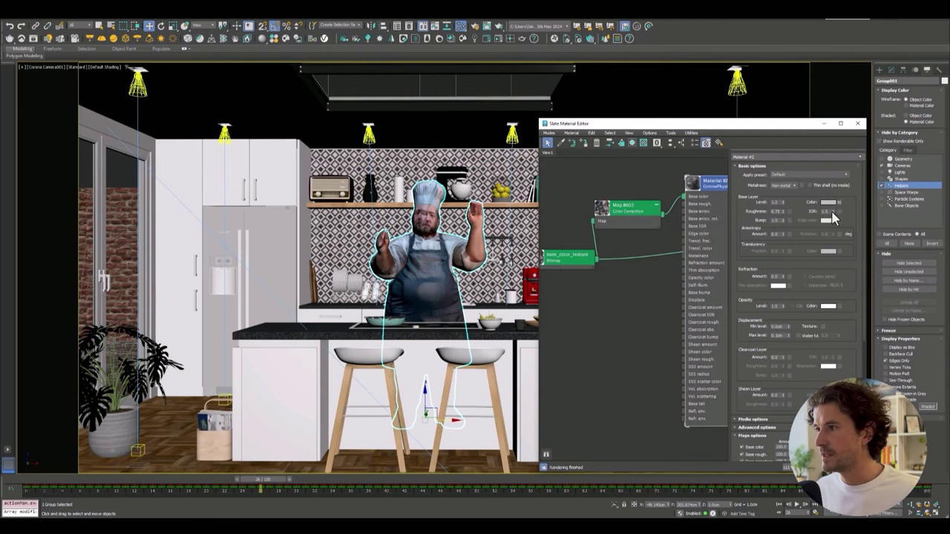
drag(833, 213, 827, 250)
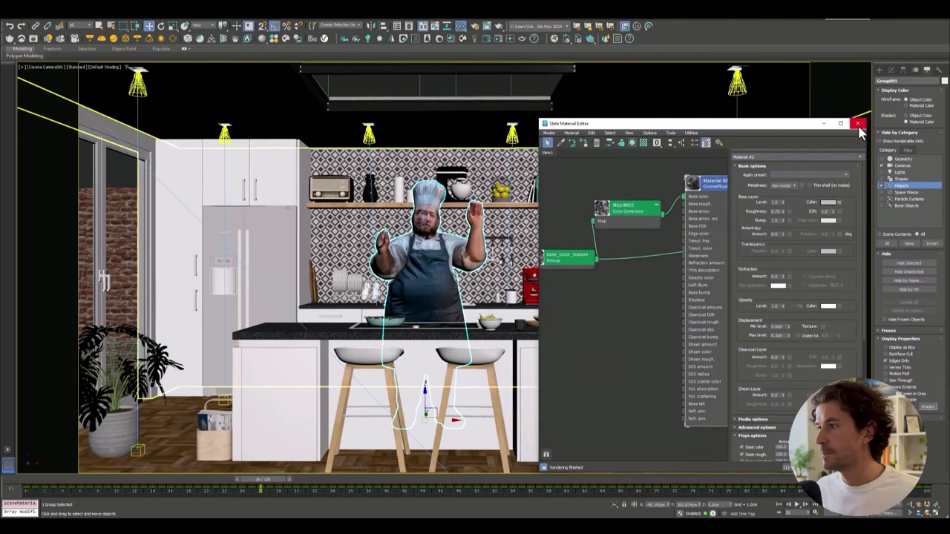
click(858, 123)
- Check the frame output options in the render setup, keep Single, and render the Corona camera view
key(F10)
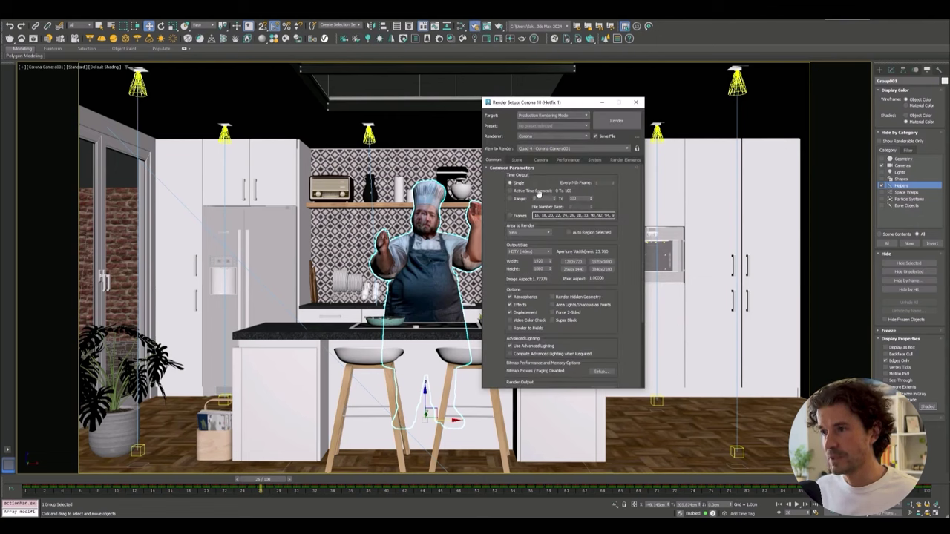
drag(557, 104, 662, 86)
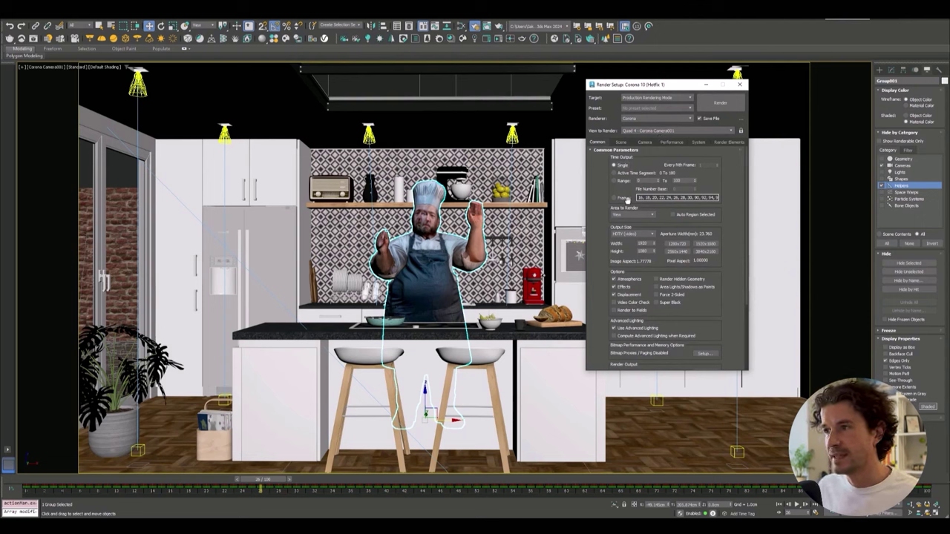
click(625, 198)
drag(662, 199, 629, 198)
click(697, 197)
click(643, 198)
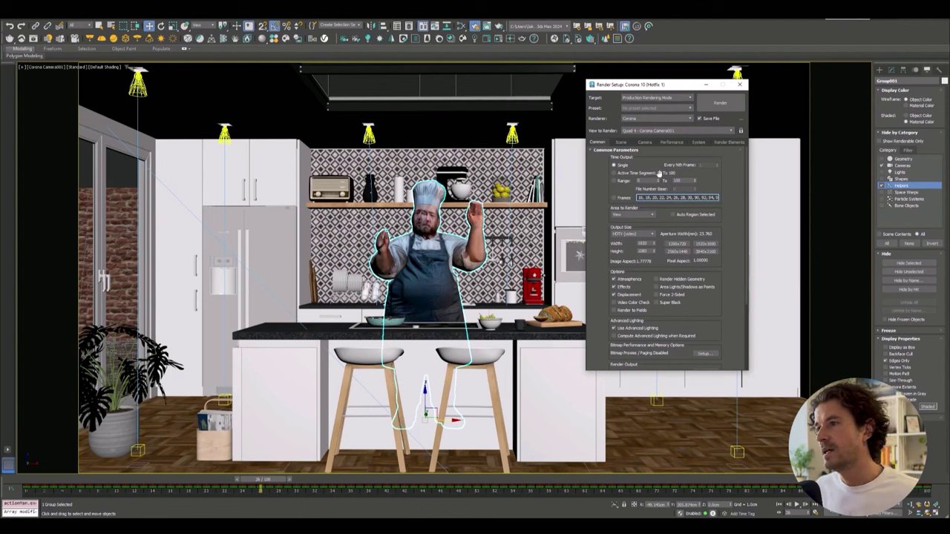
click(730, 103)
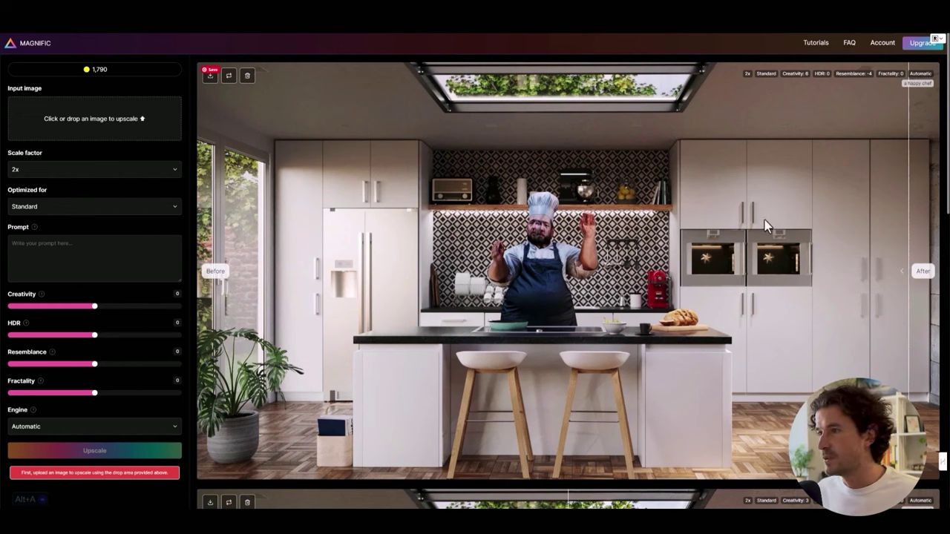
- Switch to Magnific, upload the kitchen render, and upscale it 2x with all enhancement values left at 0
click(100, 126)
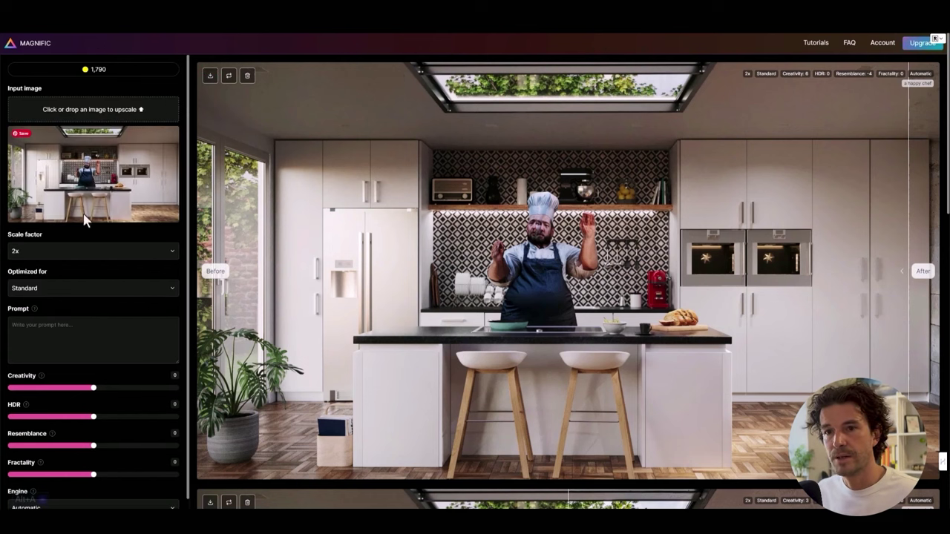
scroll(133, 379, down, 1)
click(133, 485)
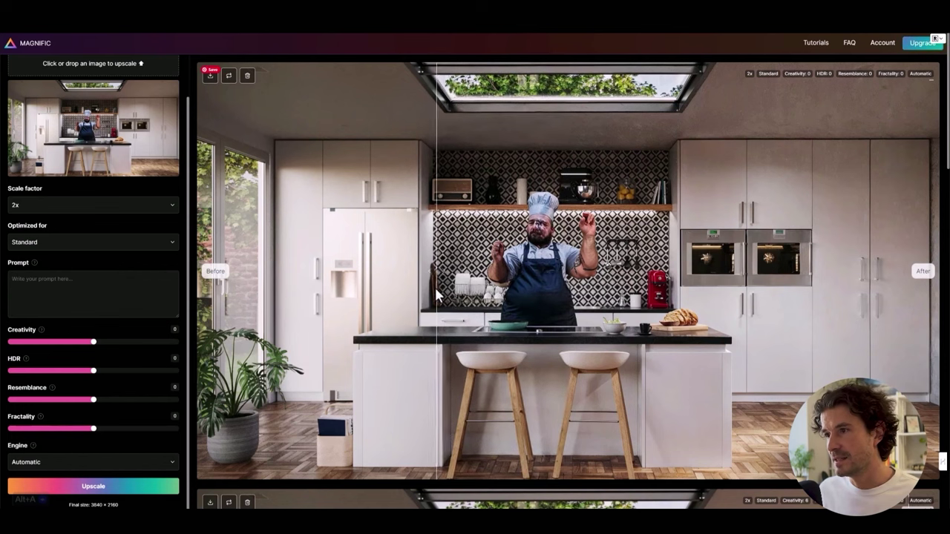
- Upscale the render again with the prompt "a happy chef", Creativity 2 and Resemblance -2
click(116, 294)
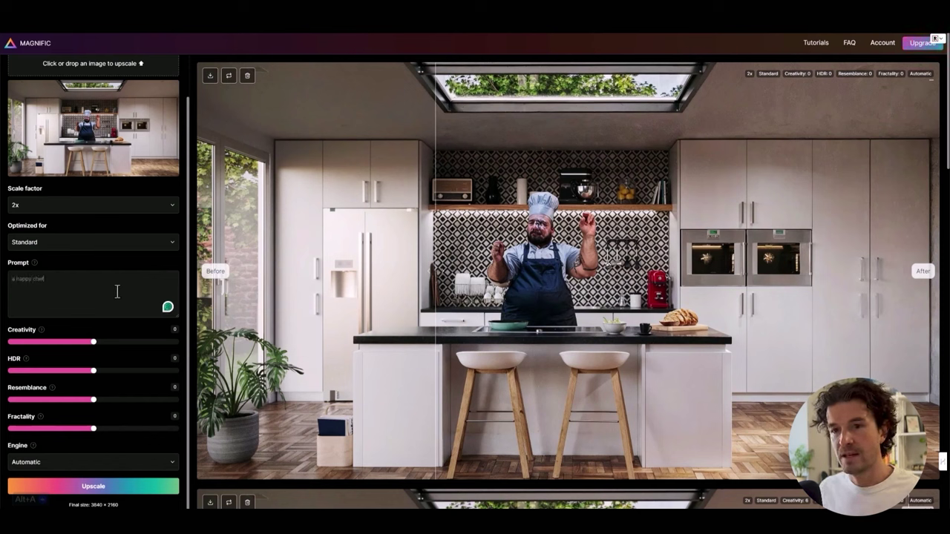
mouse_move(44, 328)
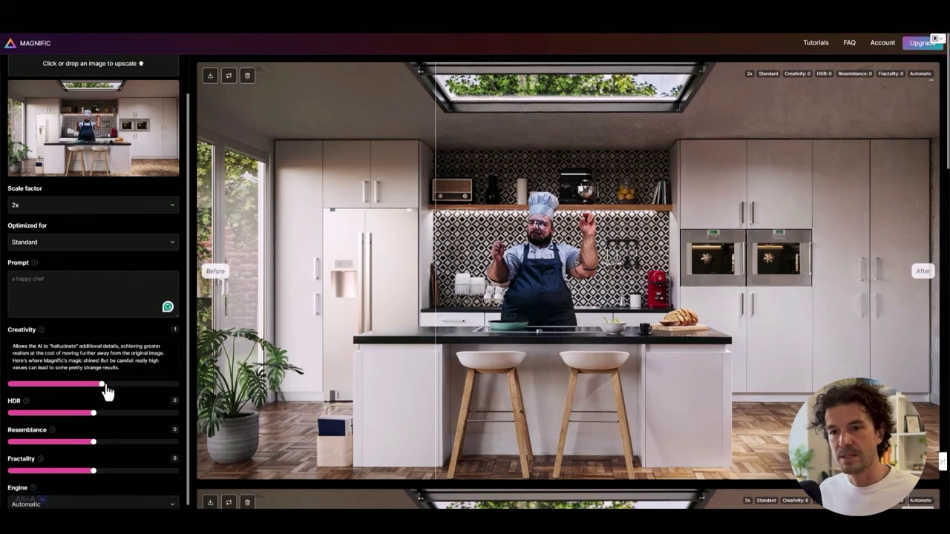
scroll(127, 356, down, 1)
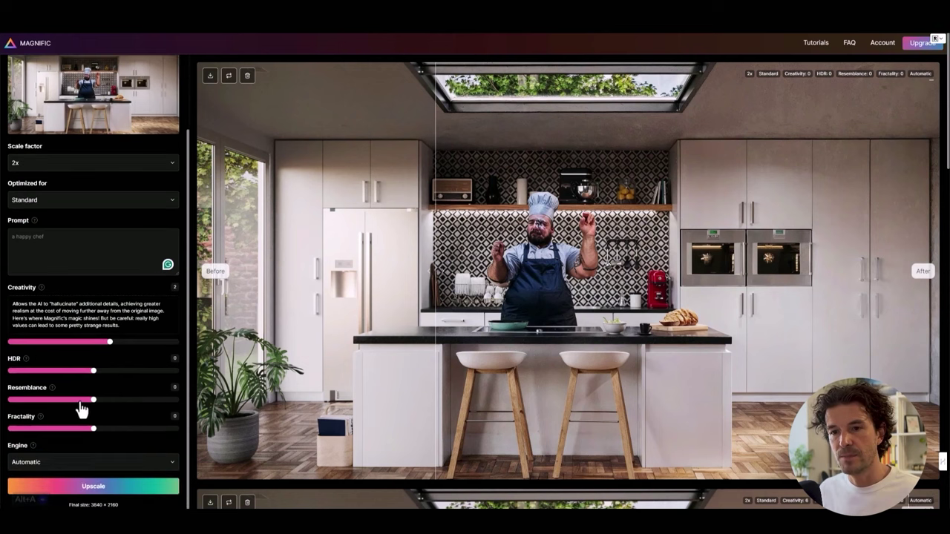
mouse_move(52, 389)
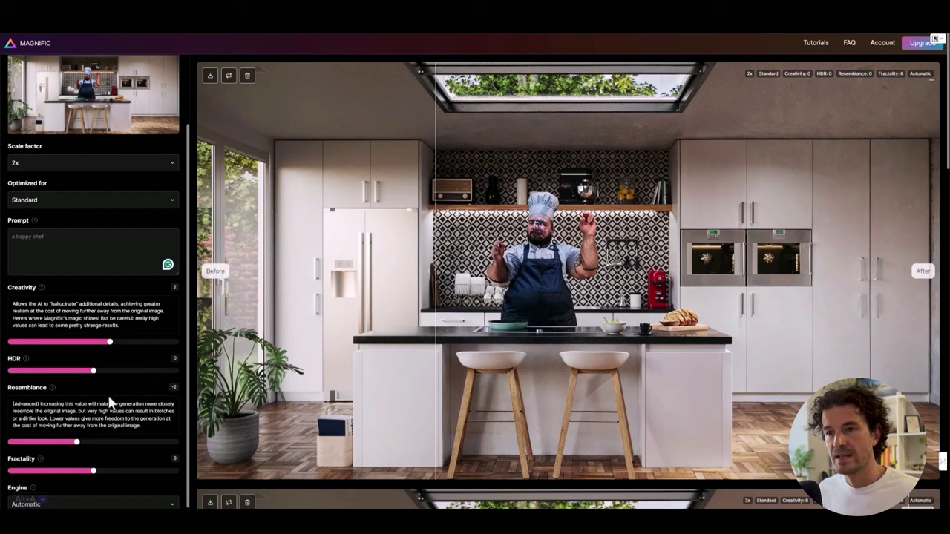
scroll(110, 401, down, 1)
click(123, 487)
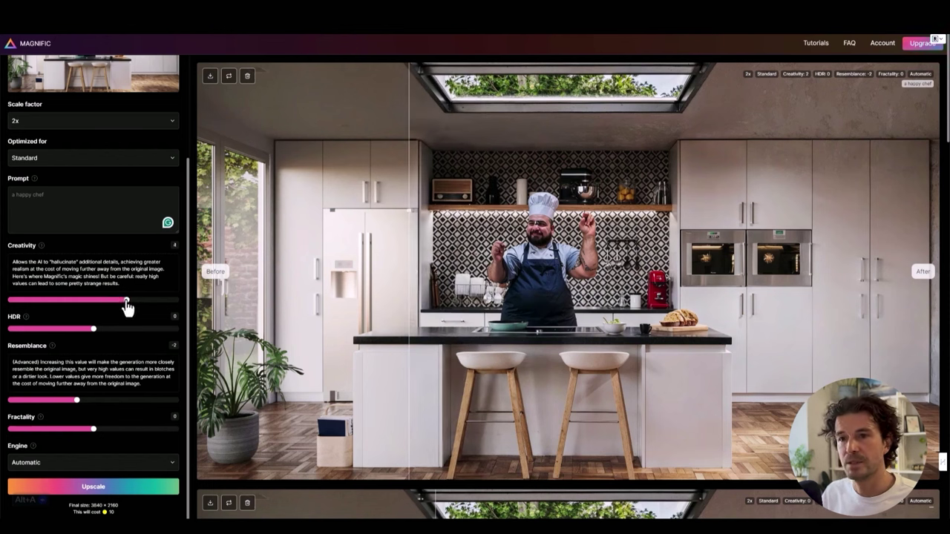
- Upscale the image again with Creativity raised to 6 and Resemblance lowered to -4
drag(134, 303, 141, 306)
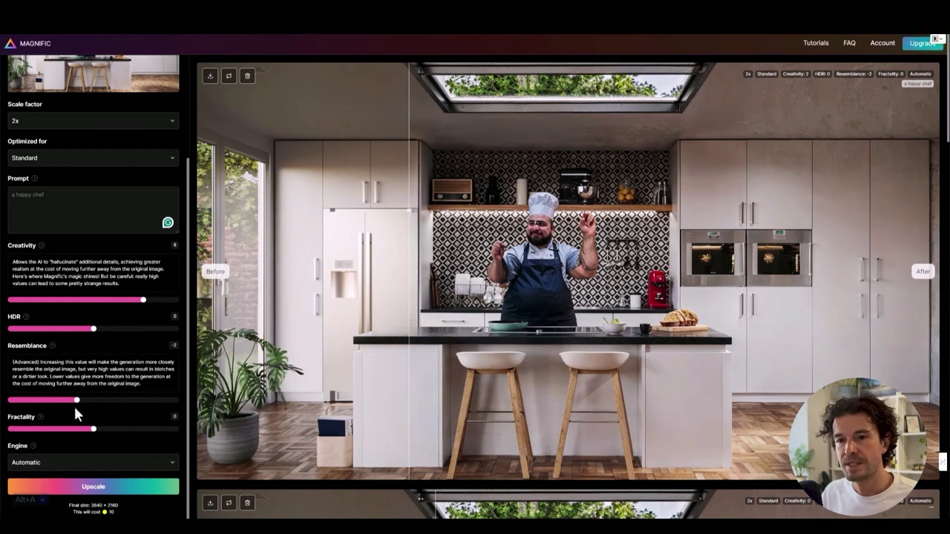
drag(67, 402, 61, 399)
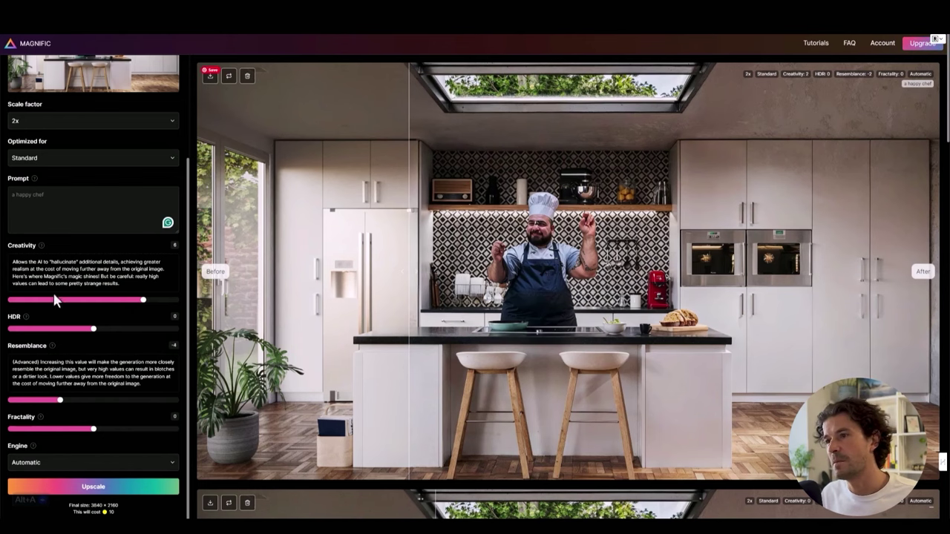
click(93, 487)
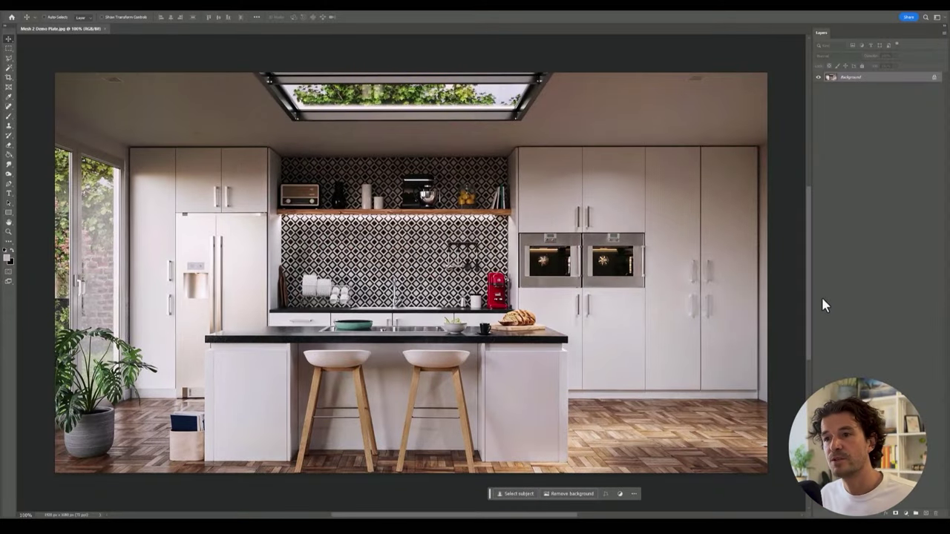
- Switch to Photoshop, place the Magnific result over the plain kitchen render, and mask that layer to a selection around the chef
drag(291, 202, 312, 242)
click(440, 490)
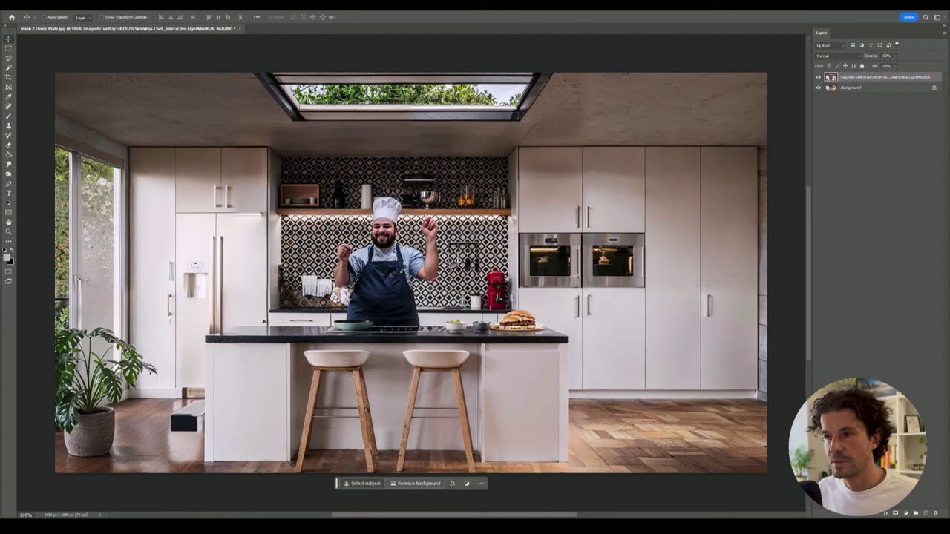
ctrl+click(831, 77)
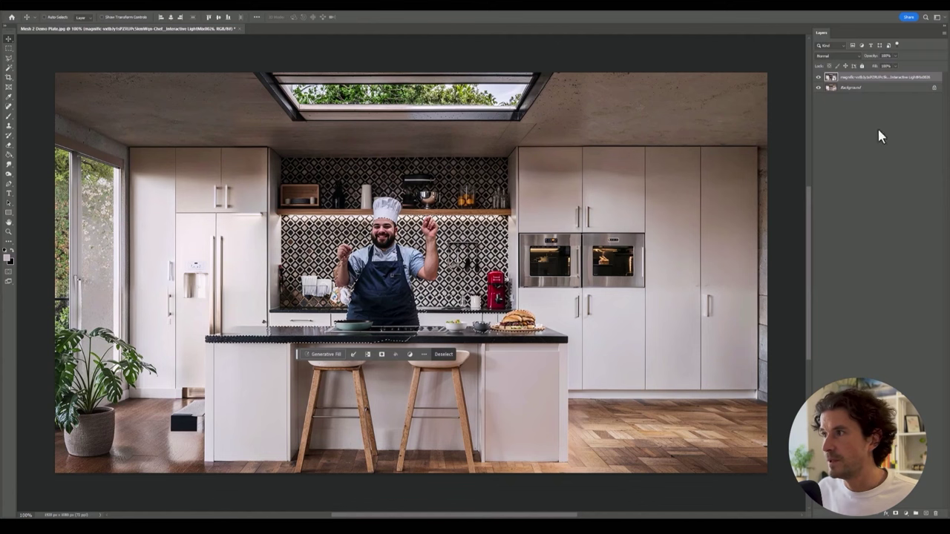
click(896, 513)
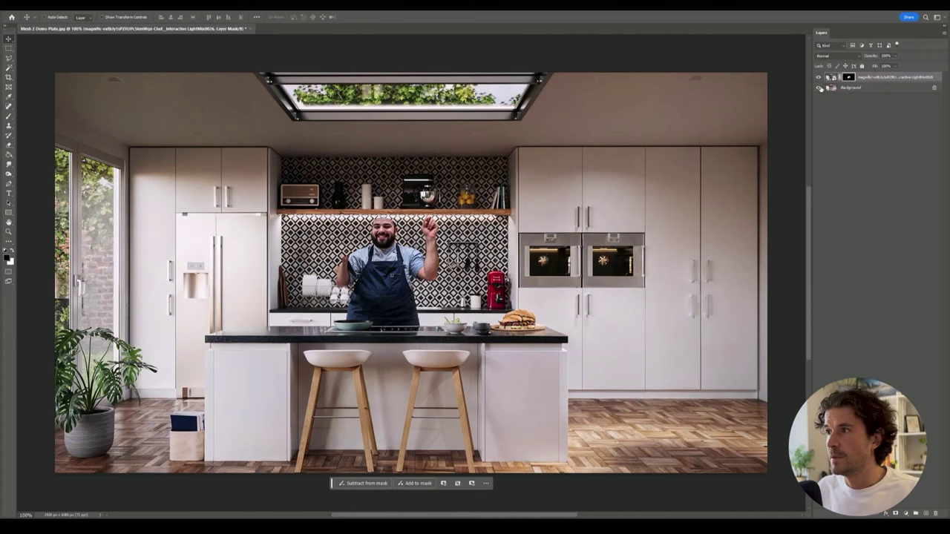
- Hide the Background layer and paint the surplus tiles, coffee machine, burger and countertop out of the chef layer's mask
click(819, 88)
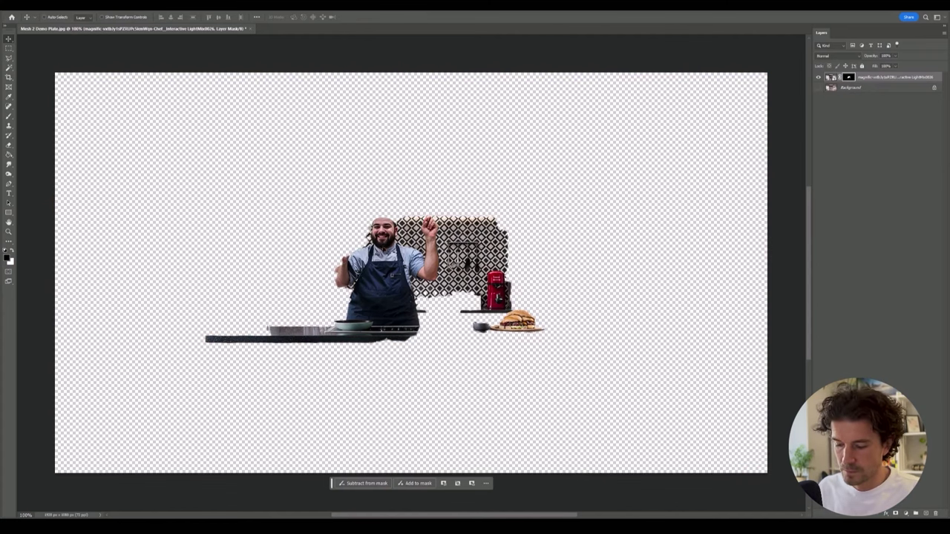
key(ctrl+plus)
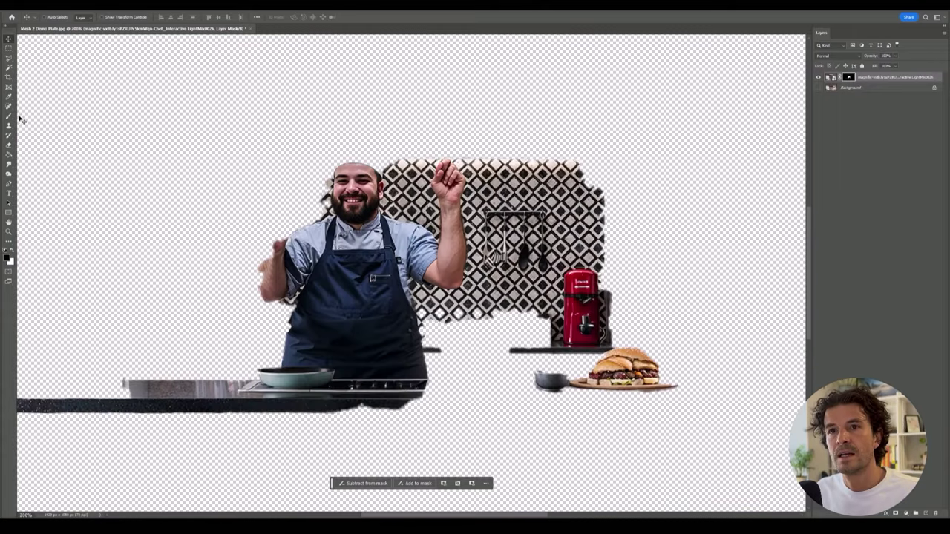
click(9, 116)
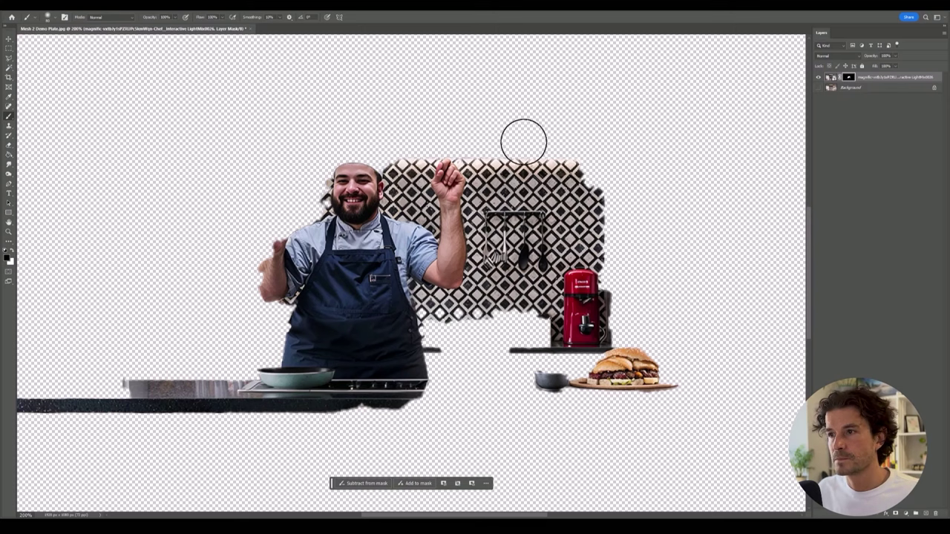
drag(513, 165, 549, 267)
drag(118, 397, 187, 384)
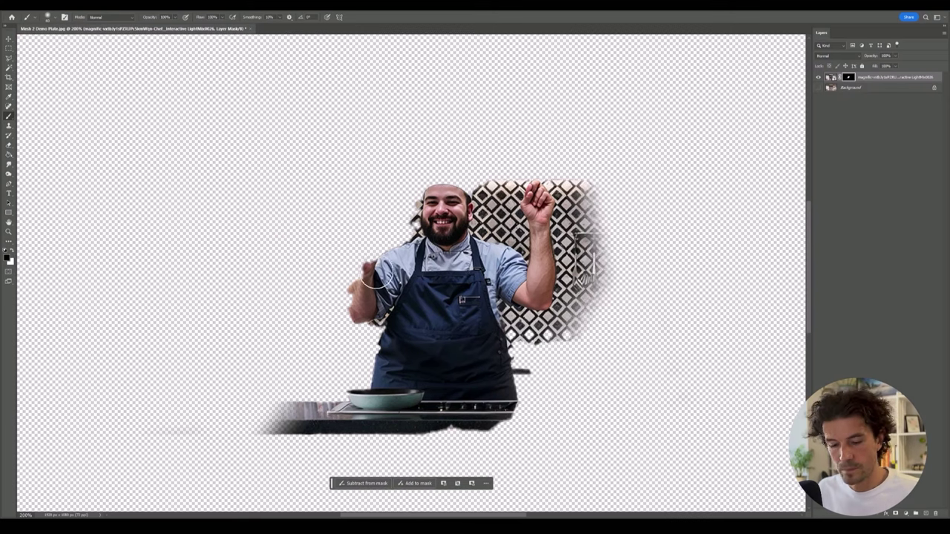
- Paint the chef's missing hand and hat back into the layer mask and show the Background layer again
key(x)
mouse_move(371, 245)
mouse_down()
mouse_move(342, 320)
mouse_move(365, 306)
mouse_up()
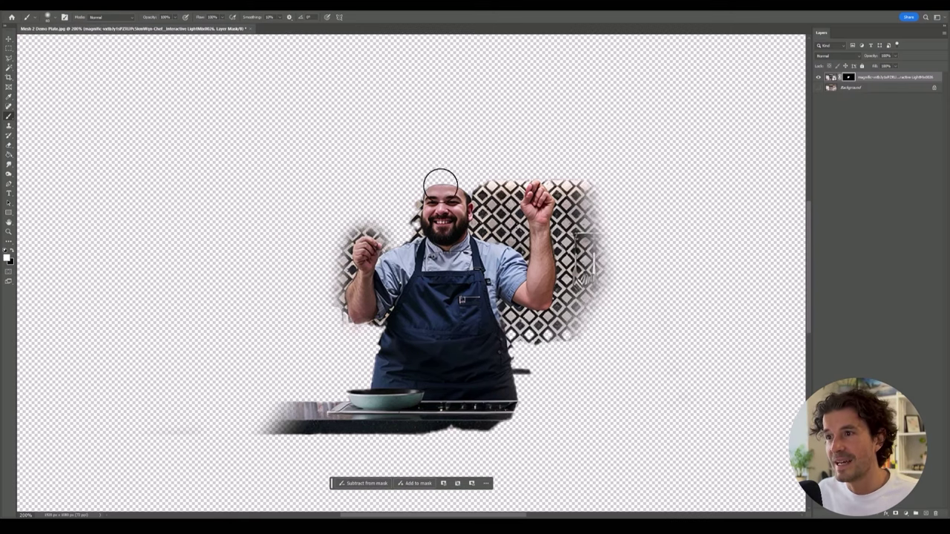
mouse_move(440, 180)
mouse_down()
mouse_move(440, 153)
mouse_move(460, 157)
mouse_move(440, 185)
mouse_up()
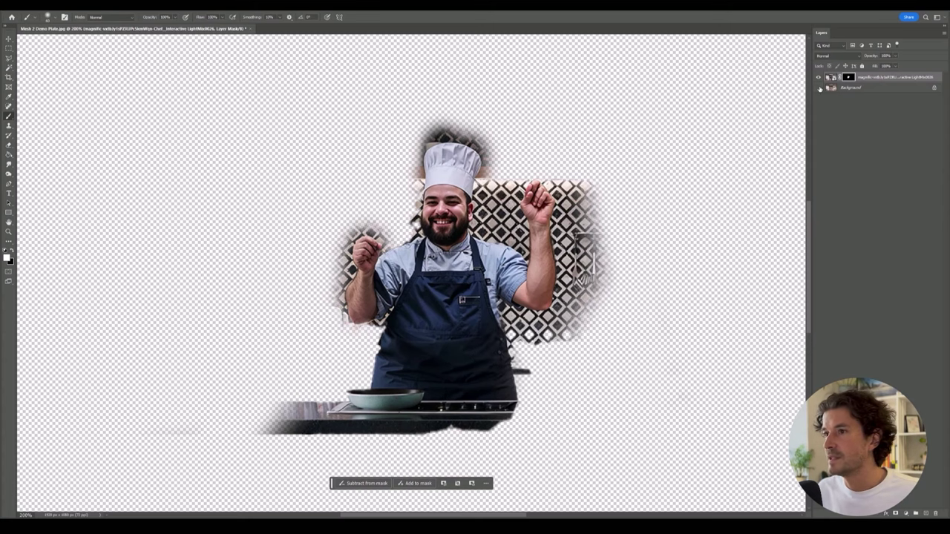
click(819, 88)
scroll(571, 296, down, 1)
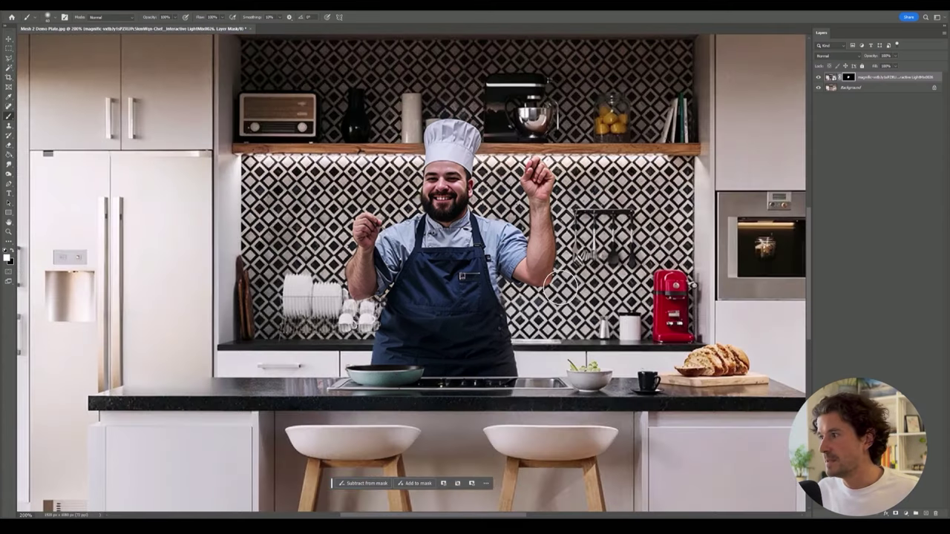
- Add a Brightness/Contrast adjustment clipped to the chef layer, raising the brightness and lowering the contrast
click(906, 513)
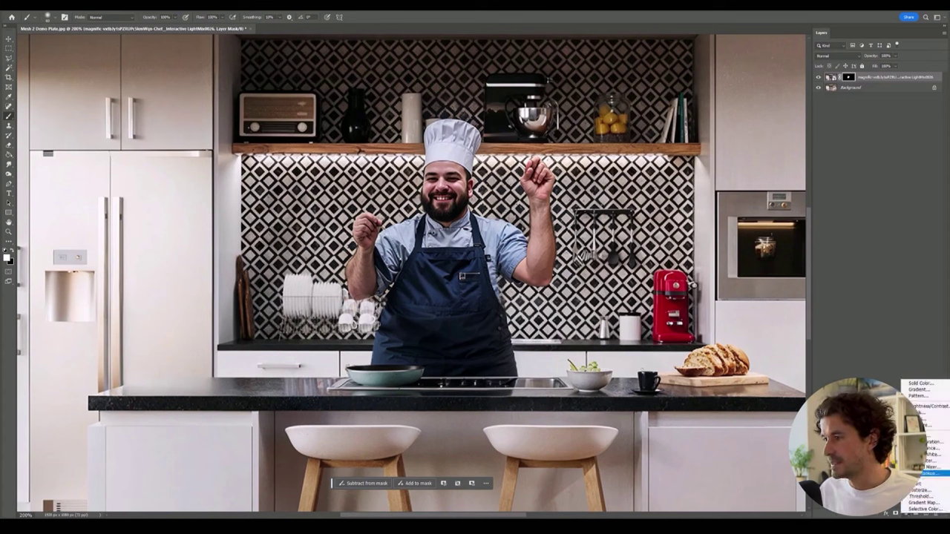
click(933, 406)
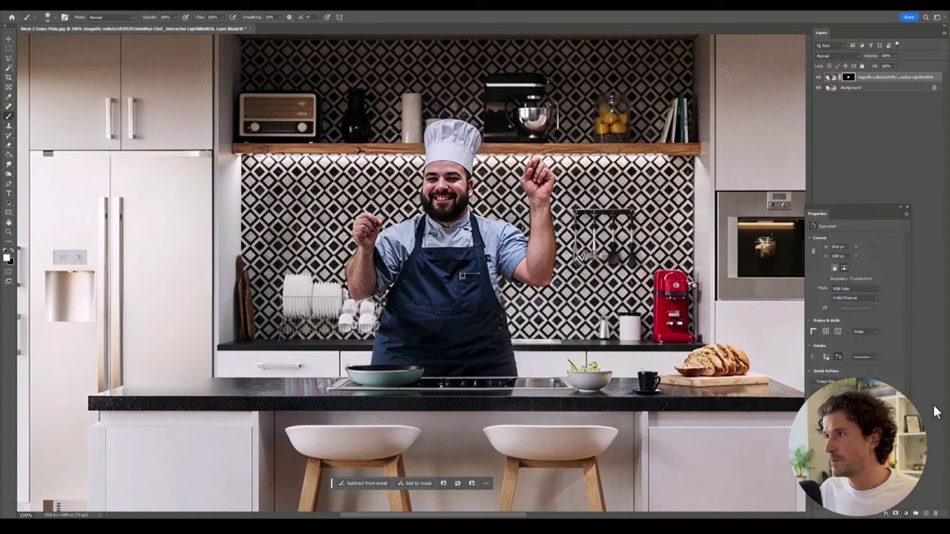
alt+click(881, 81)
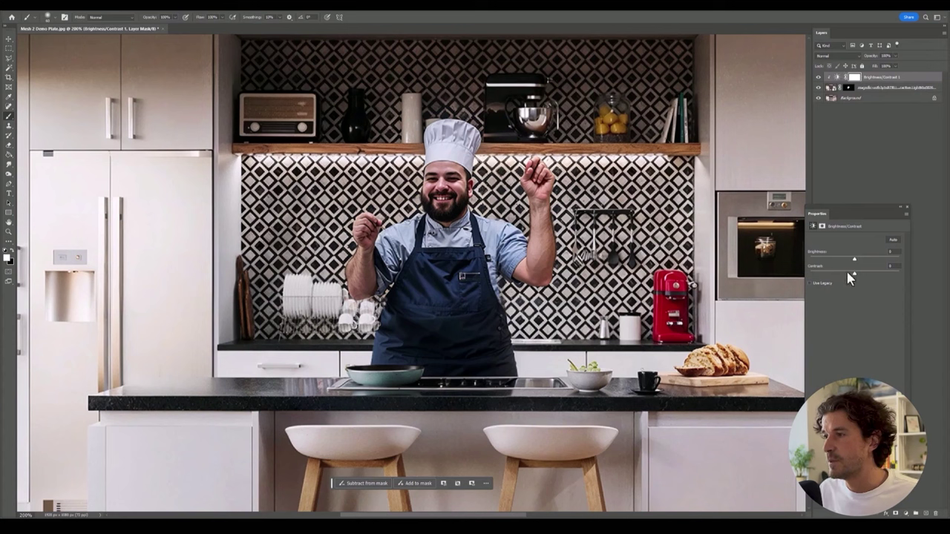
drag(856, 264, 866, 265)
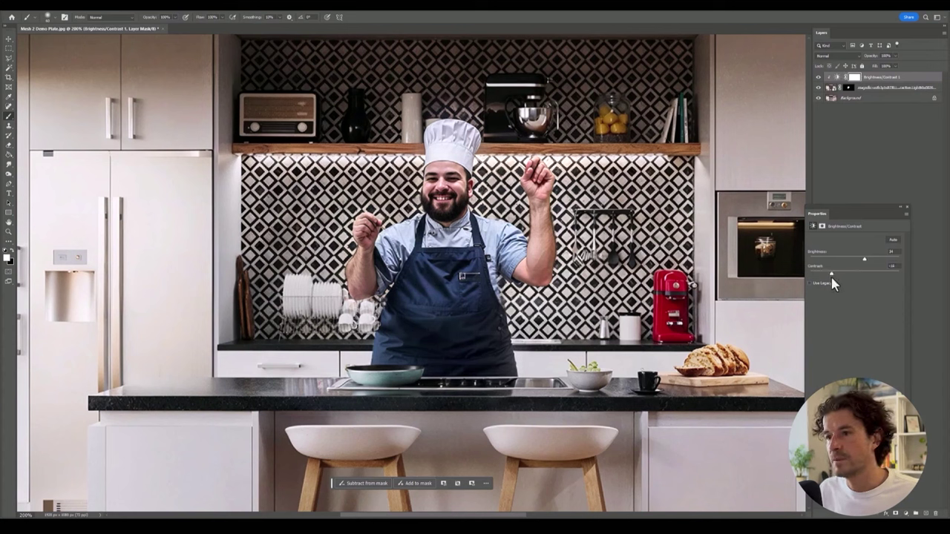
drag(817, 280, 820, 281)
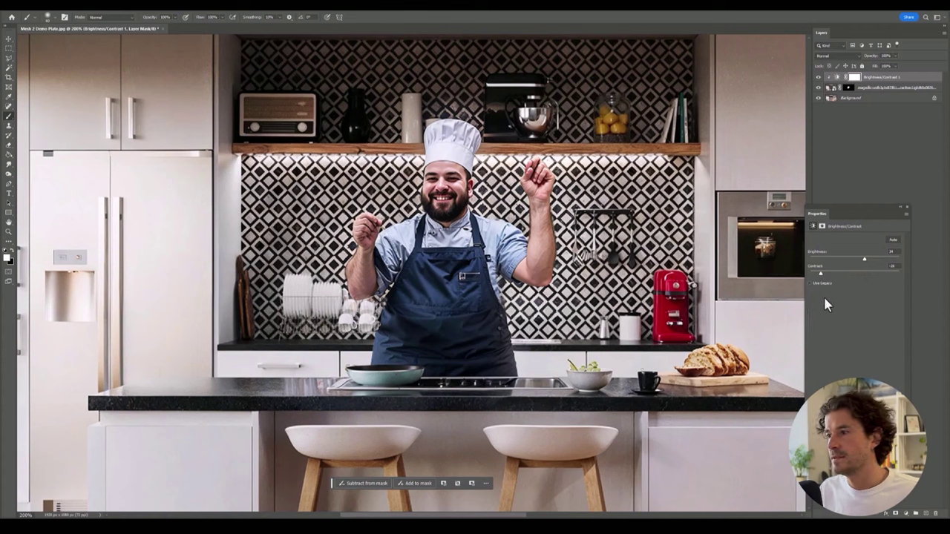
click(9, 39)
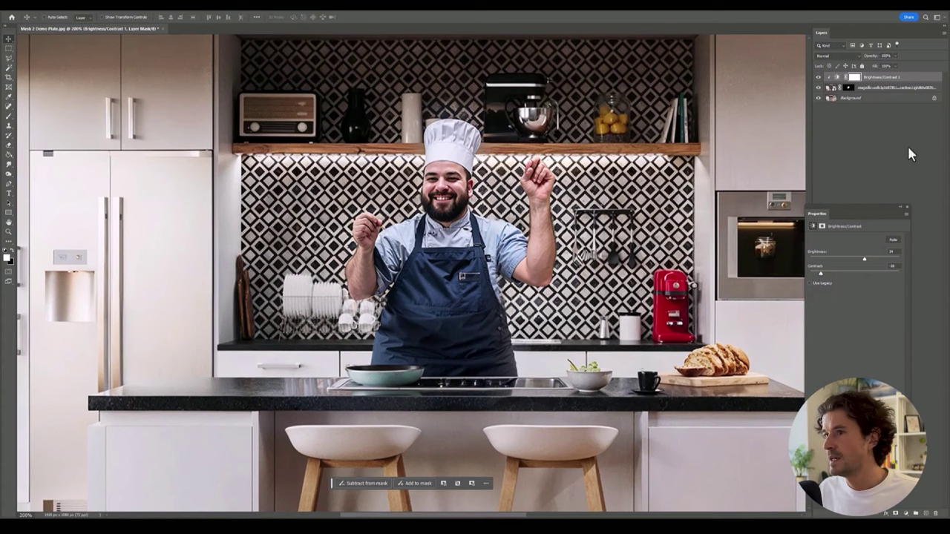
key(ctrl+minus)
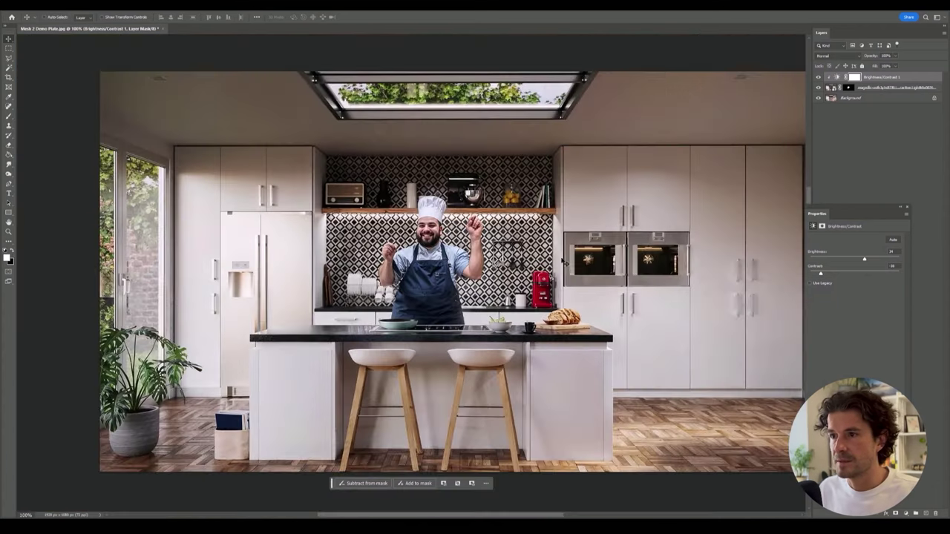
- Add a Solid Color fill of b2a8a2 above the adjustment, set its blend mode to Color, and clip it to the chef layer
click(8, 116)
click(920, 88)
click(861, 98)
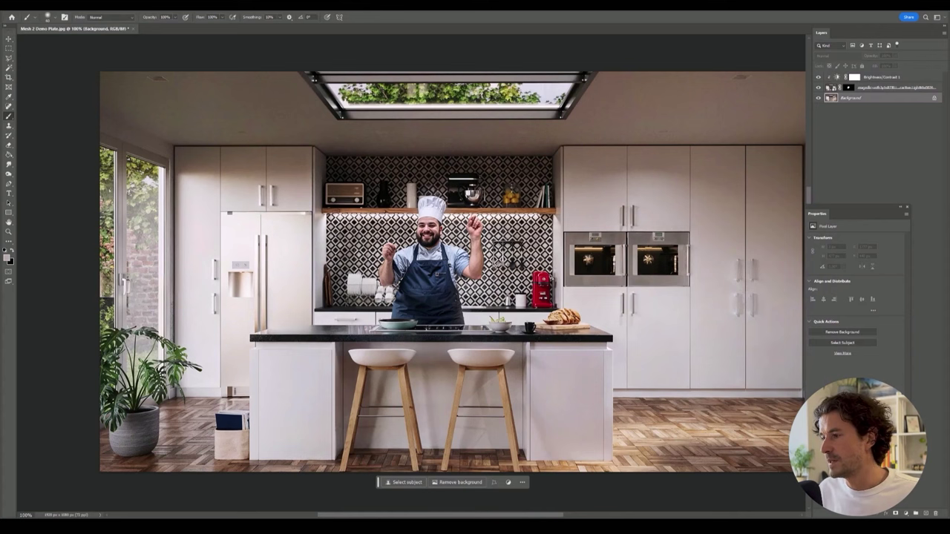
click(882, 77)
click(905, 513)
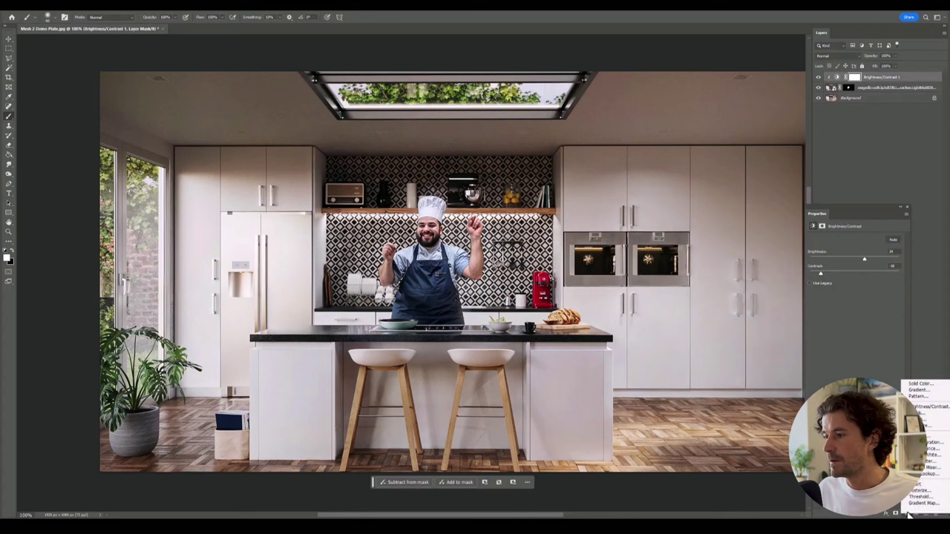
click(921, 384)
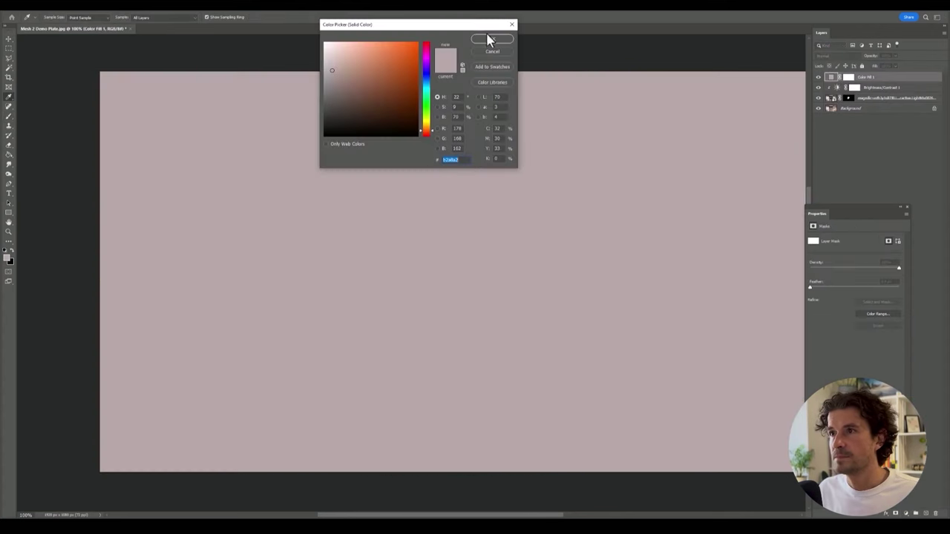
click(490, 38)
click(846, 57)
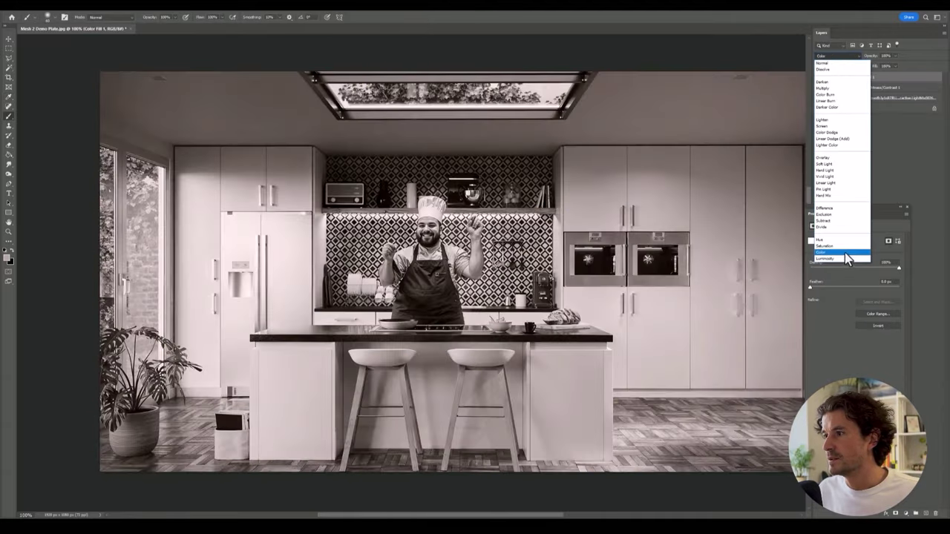
click(846, 251)
alt+click(903, 81)
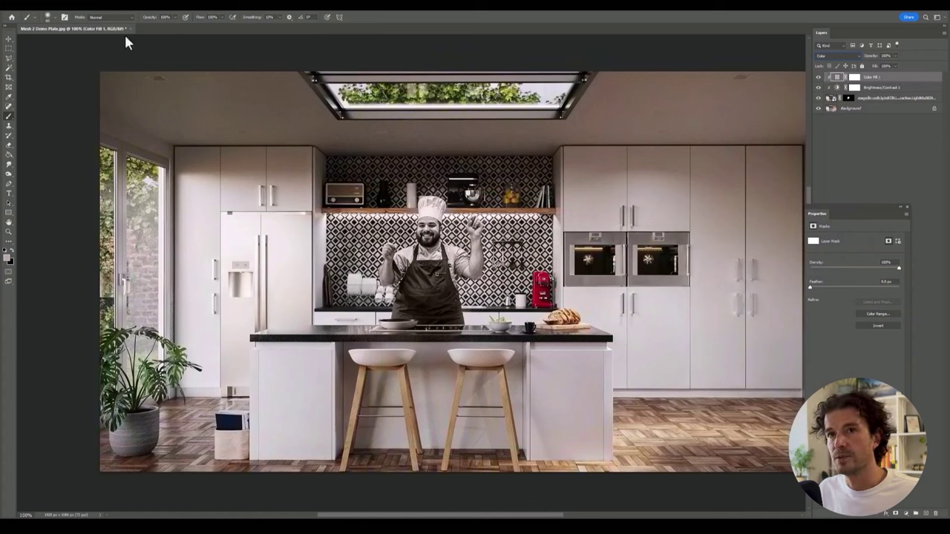
- Lower the color fill layer's opacity to a faint tint and compare the chef with and without it
click(9, 39)
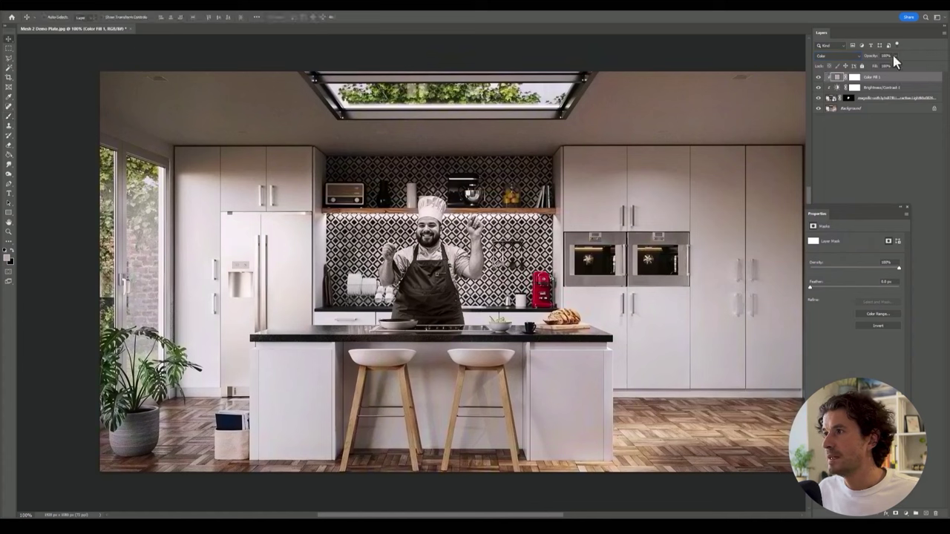
drag(867, 65, 863, 67)
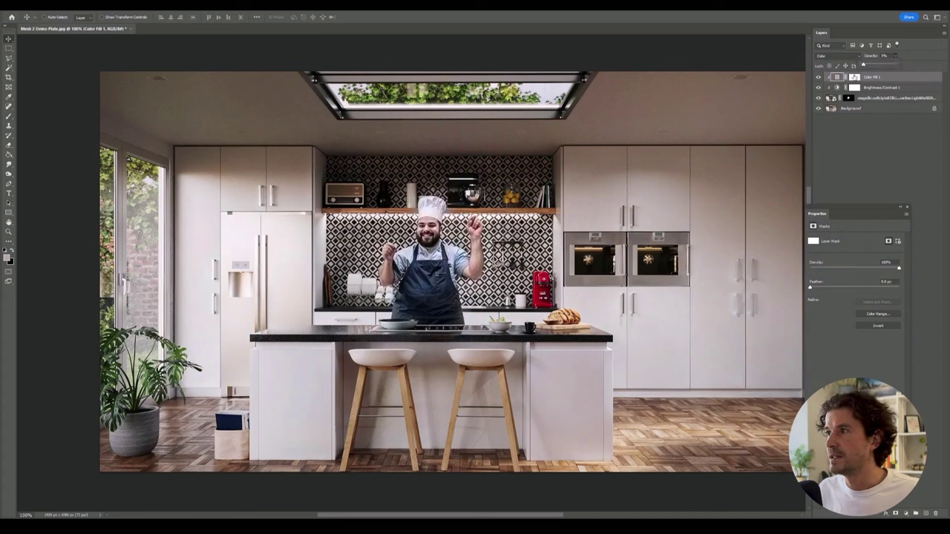
click(817, 77)
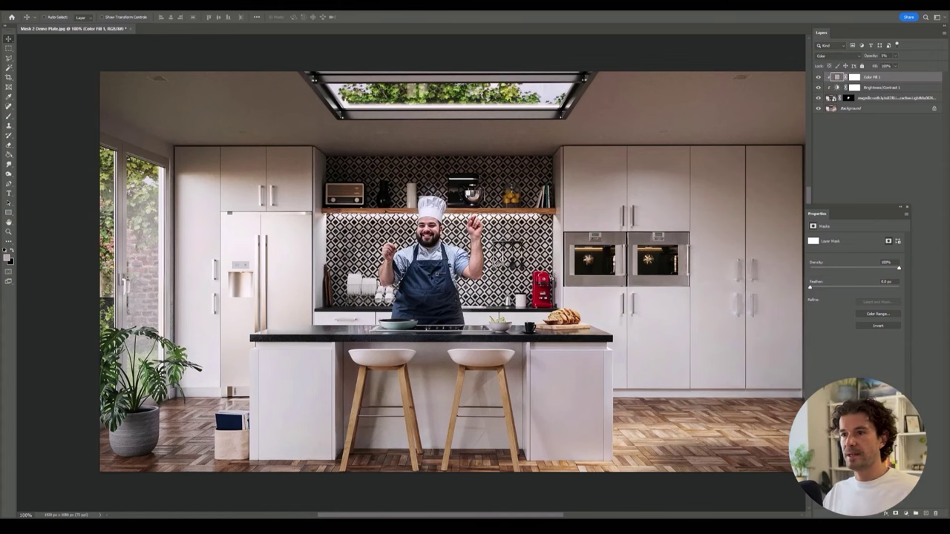
- Lasso the fingers of the chef's raised hand beside the utensil rack, copy them to a new layer, and move it above all layers
key(ctrl+plus)
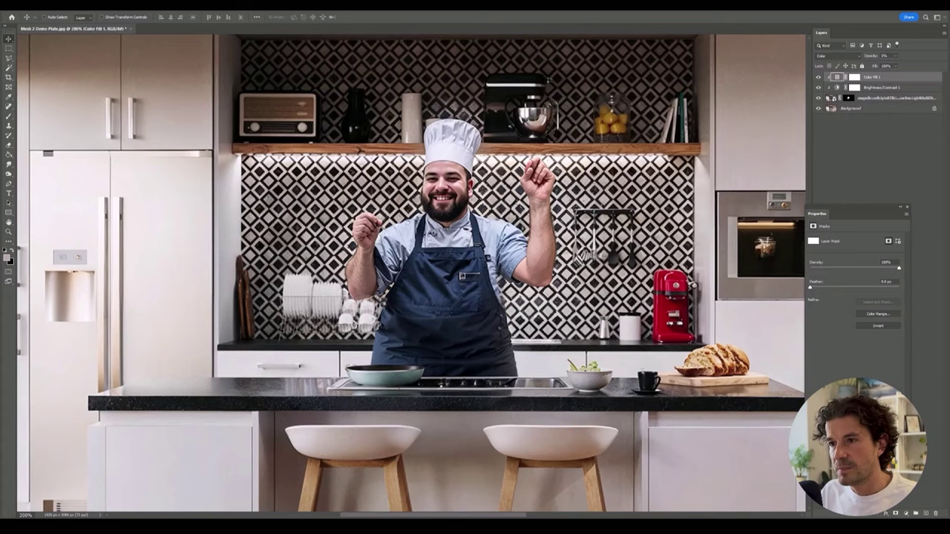
click(911, 98)
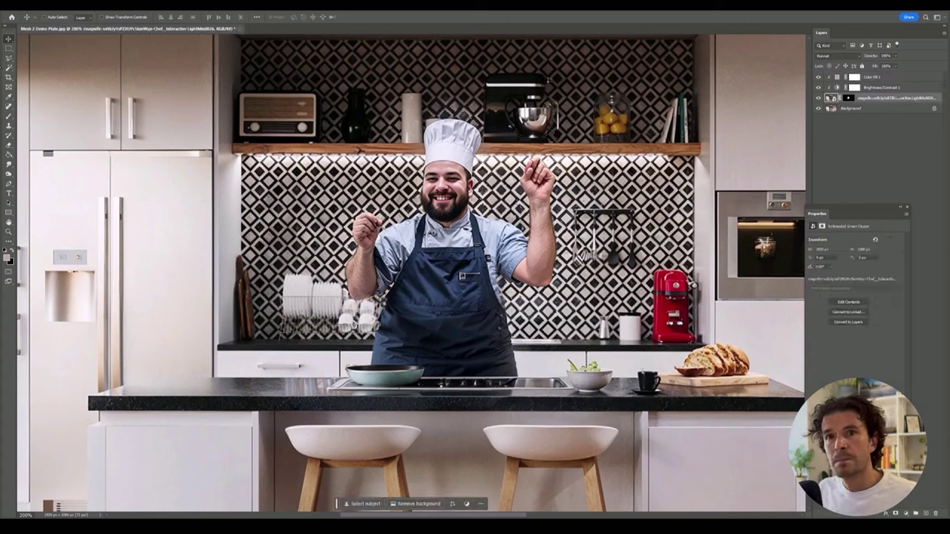
click(9, 58)
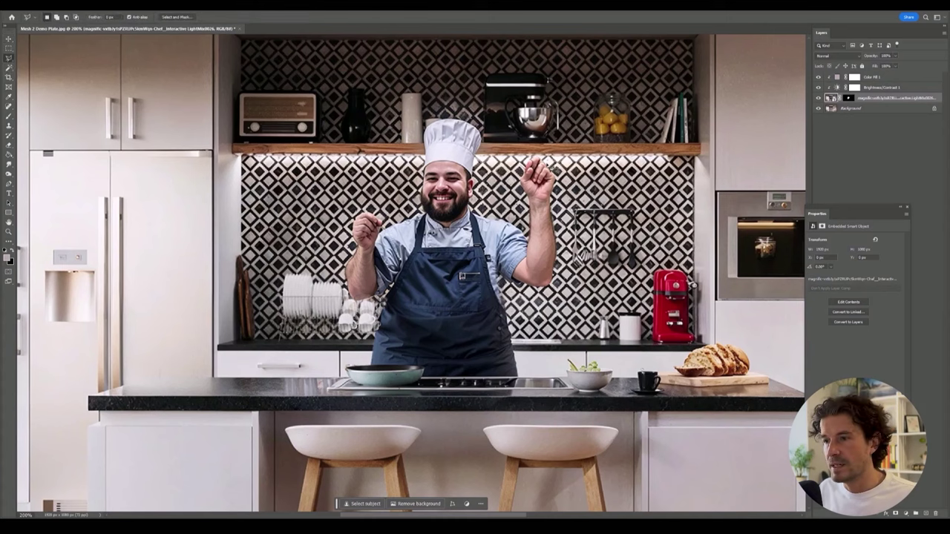
alt+scroll(552, 170, up, 3)
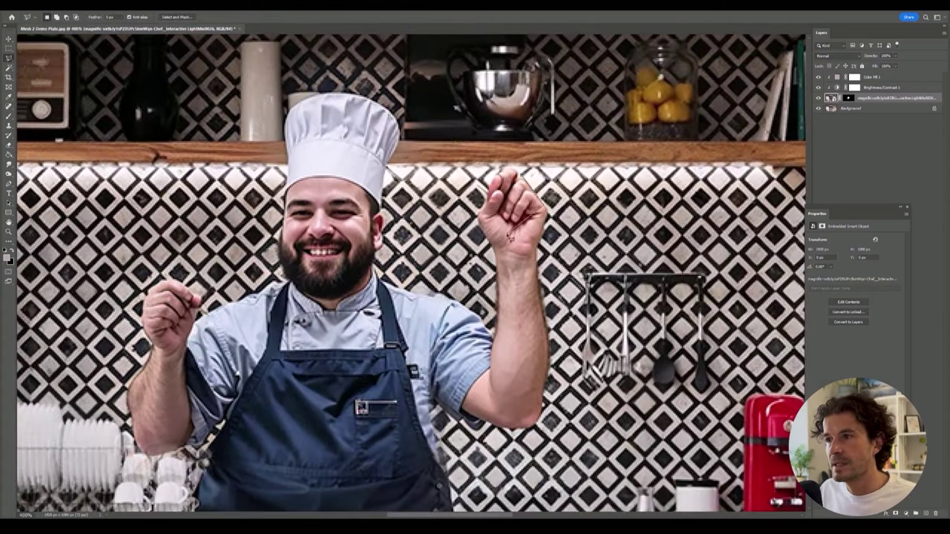
mouse_move(499, 224)
mouse_down()
mouse_move(506, 180)
mouse_move(499, 219)
mouse_up()
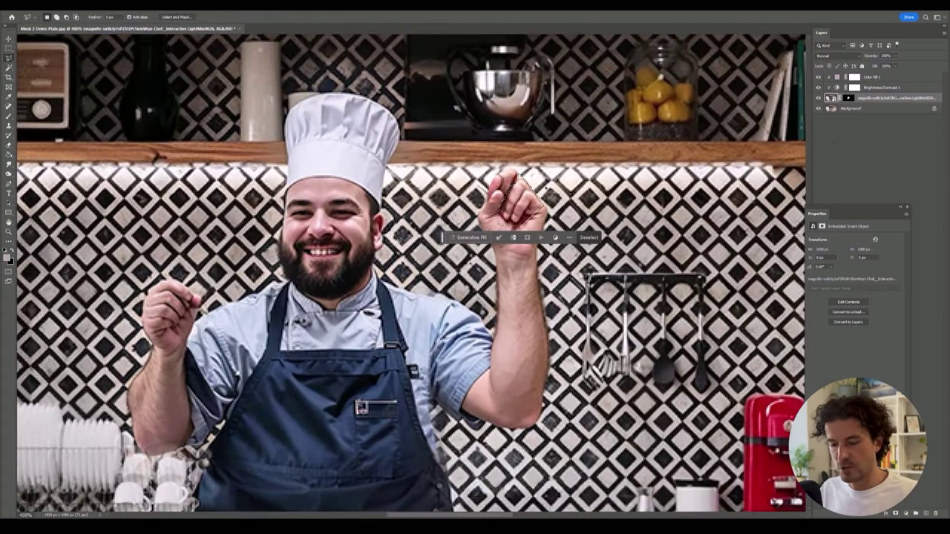
key(ctrl+j)
drag(880, 99, 879, 74)
- Reposition the copied fingers on the chef's raised hand, add a layer mask to them, and prepare black brushwork for blending the edges
key(v)
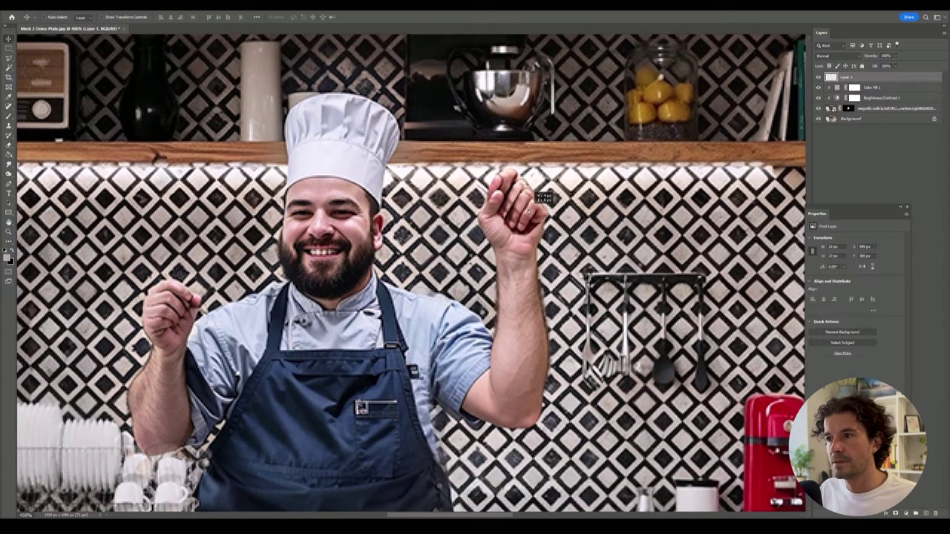
click(895, 512)
key(b)
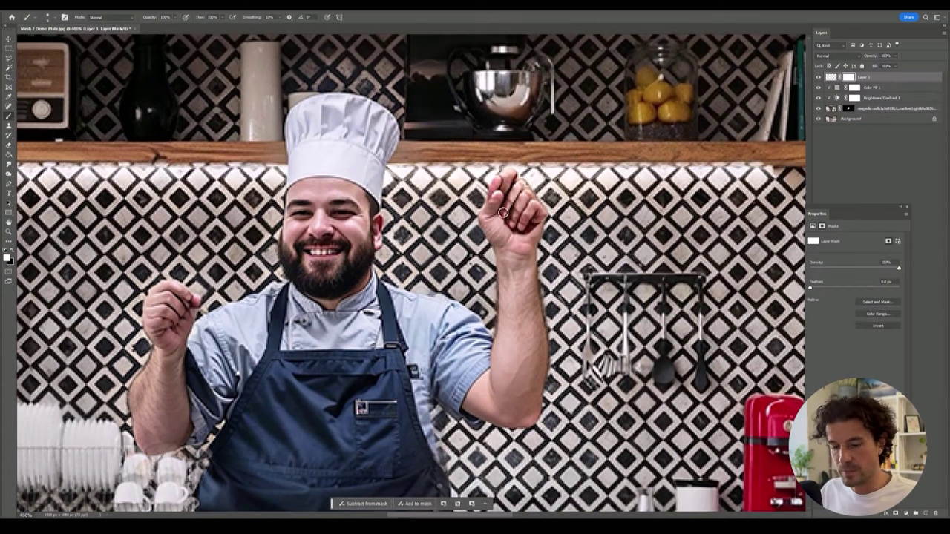
key(x)
key(alt+bracketleft)
key(alt+bracketleft)
key(alt+bracketleft)
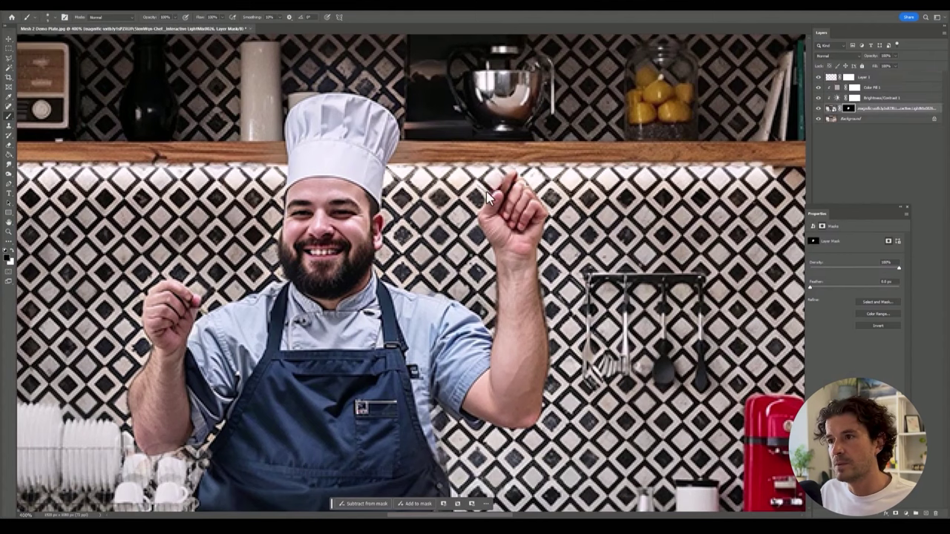
key(v)
key(ctrl+minus)
key(ctrl+minus)
drag(448, 207, 557, 174)
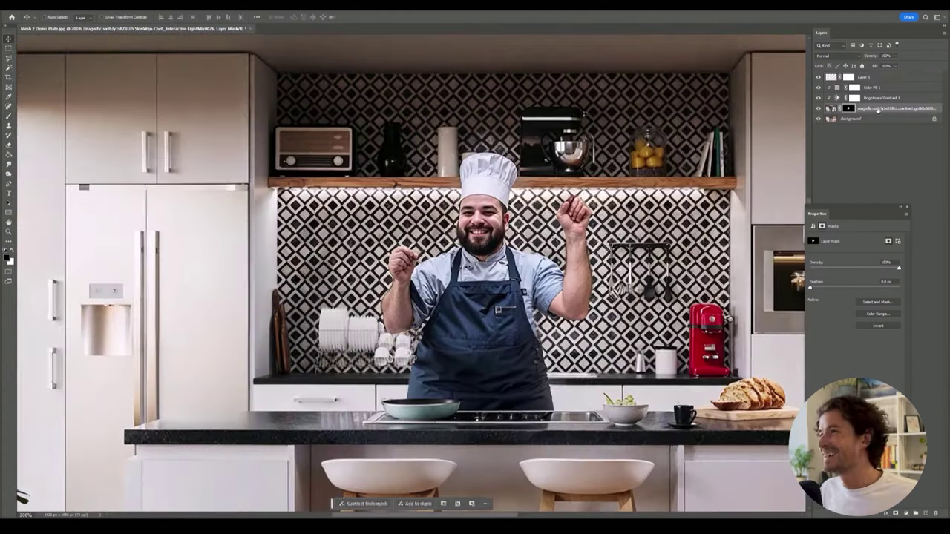
- Add a new layer on top, lasso an area rising from the pan, and generate "steam from pan" in it
key(alt+period)
scroll(495, 220, down, 1)
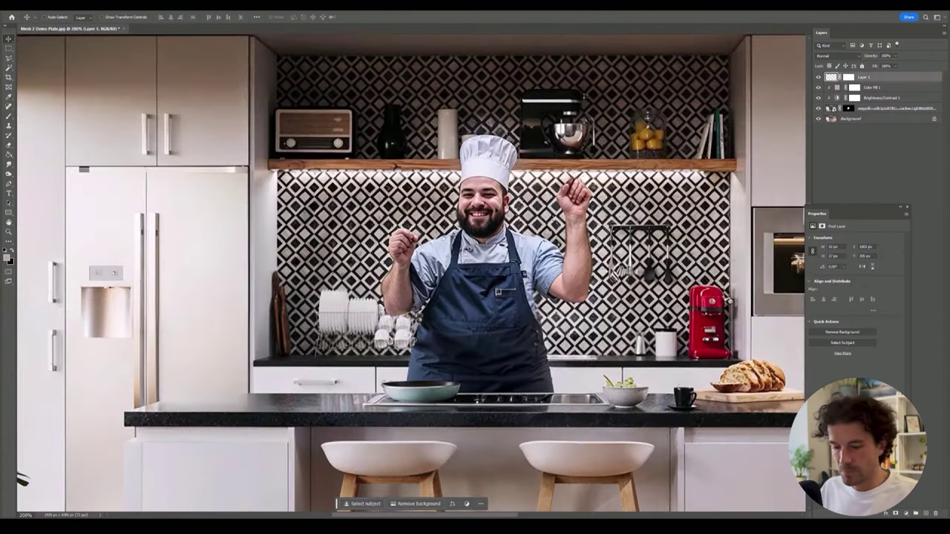
key(ctrl+minus)
key(l)
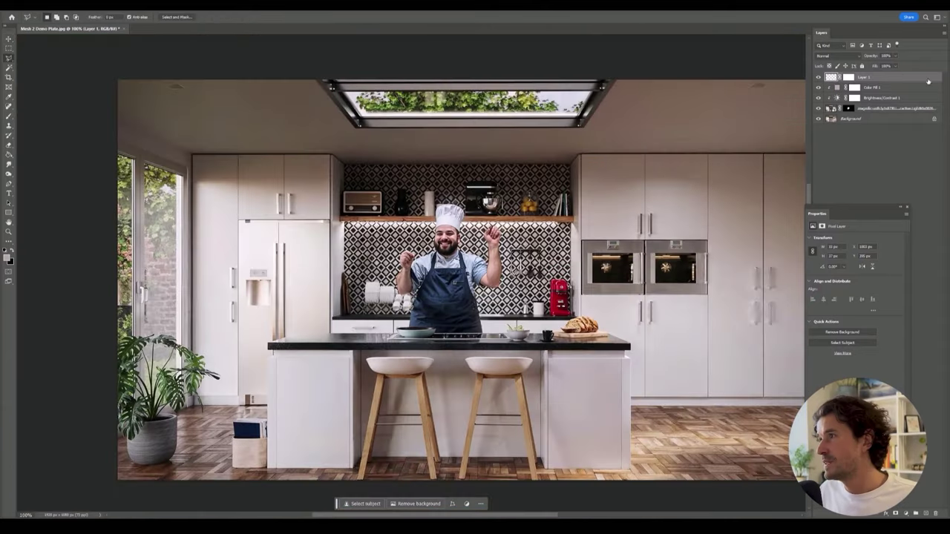
click(926, 513)
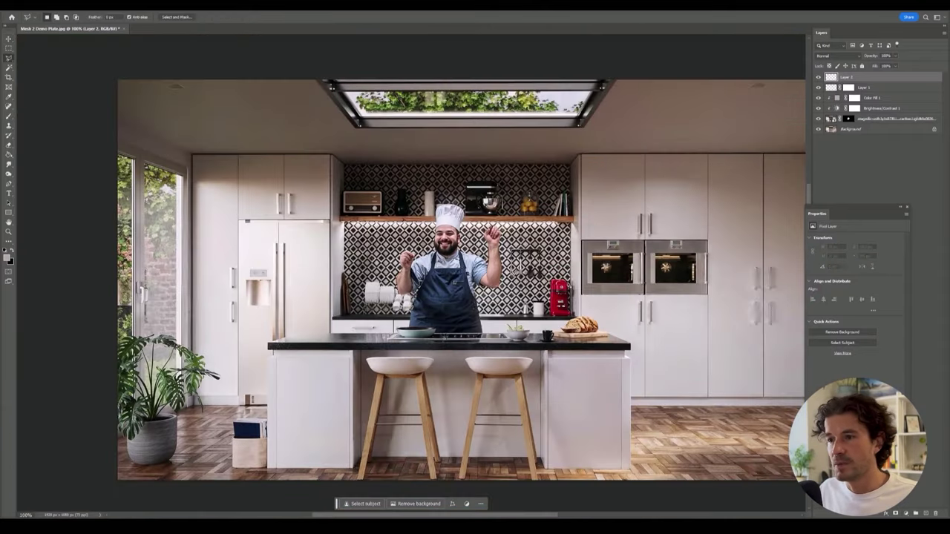
key(ctrl+plus)
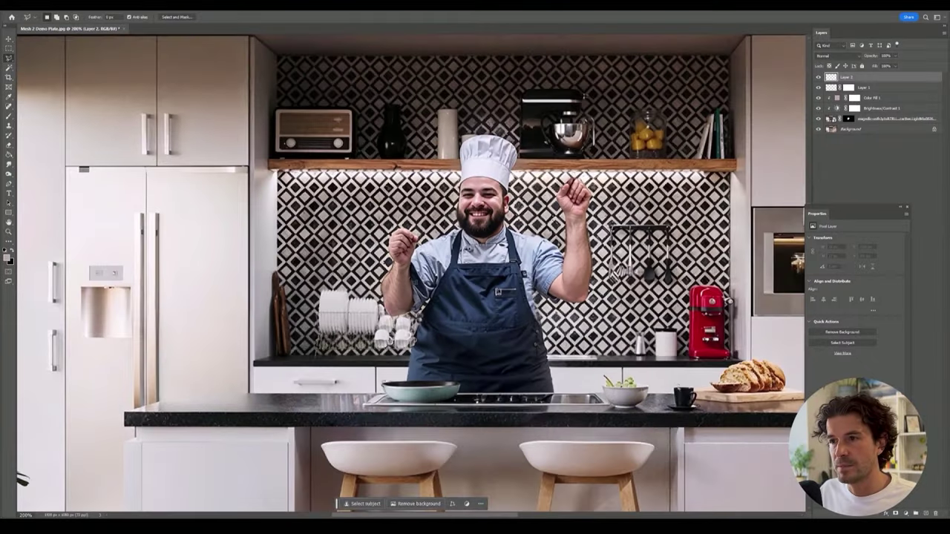
mouse_move(407, 276)
mouse_down()
mouse_move(382, 365)
mouse_move(386, 389)
mouse_move(466, 386)
mouse_move(464, 347)
mouse_move(438, 286)
mouse_move(419, 285)
mouse_up()
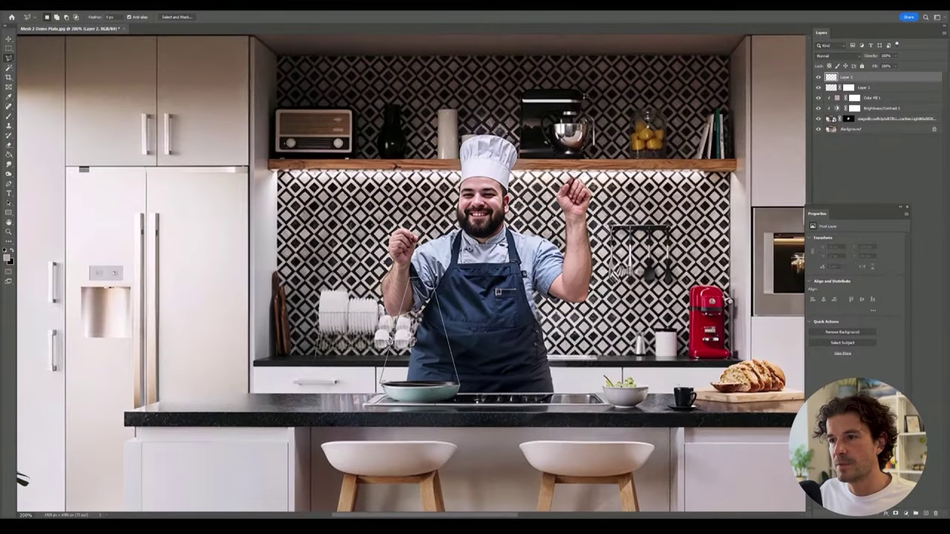
click(413, 279)
click(368, 400)
text(steam from pan)
key(Return)
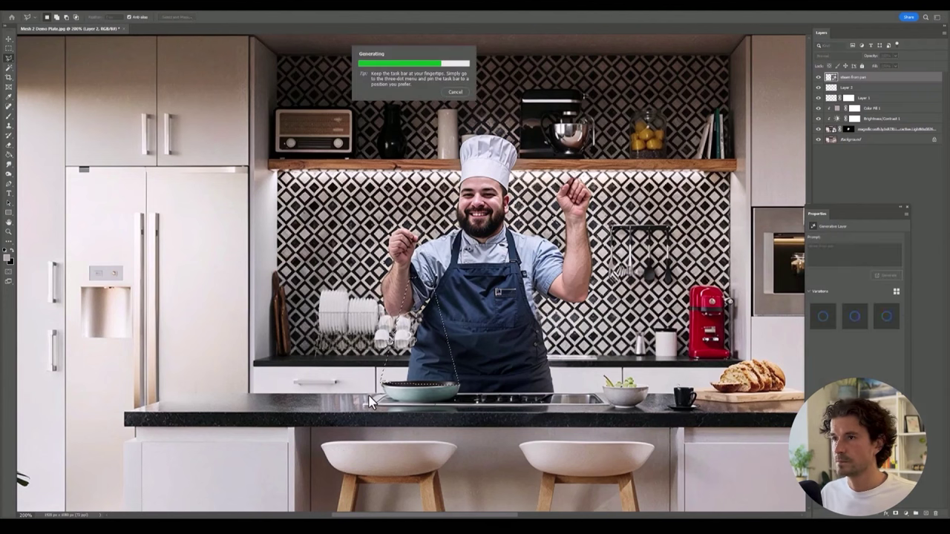
- Compare the generated steam variations, choose the first one, and paint on its mask to trim the steam
click(885, 316)
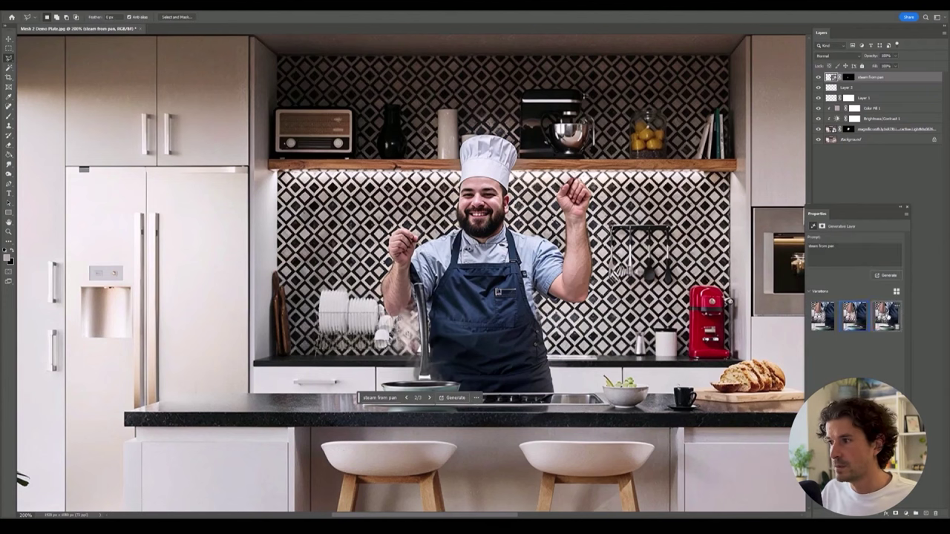
click(854, 316)
click(822, 316)
click(848, 78)
key(b)
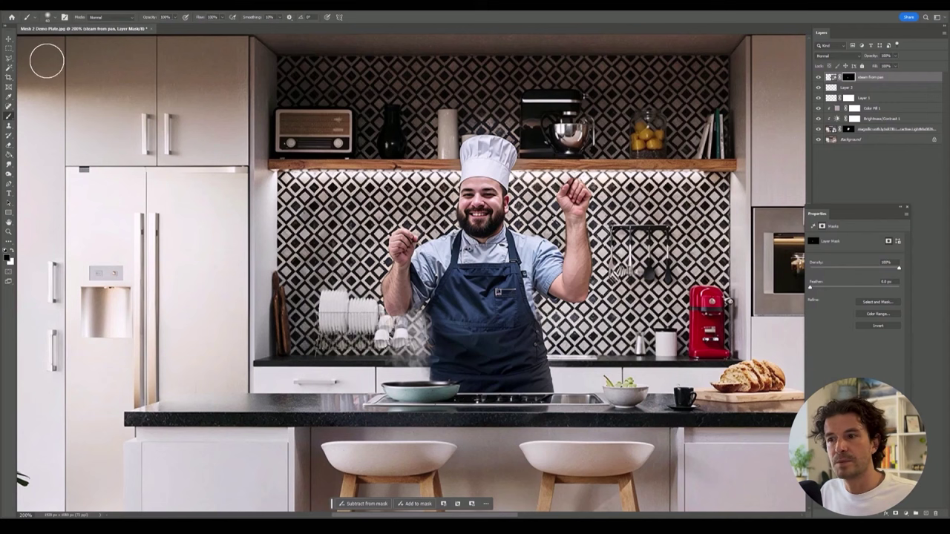
click(8, 39)
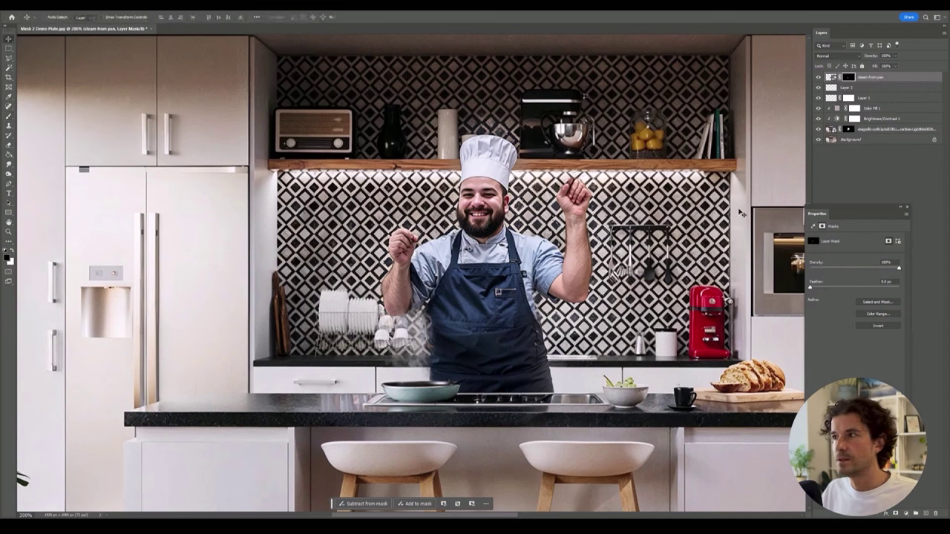
- Lasso the empty countertop beside the pan, under the cabinet drawer, and generate "flour on the table" in it
click(8, 58)
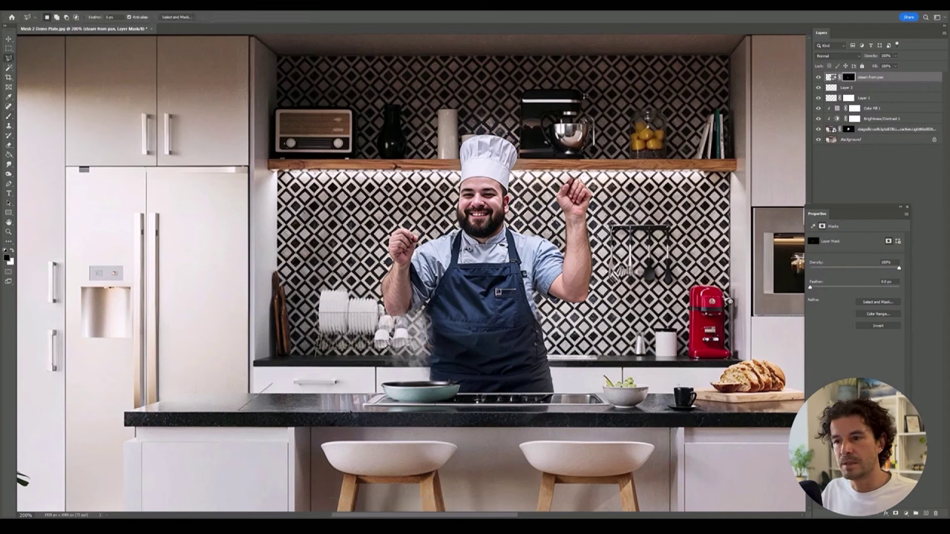
mouse_move(367, 385)
mouse_down()
mouse_move(275, 388)
mouse_move(245, 409)
mouse_up()
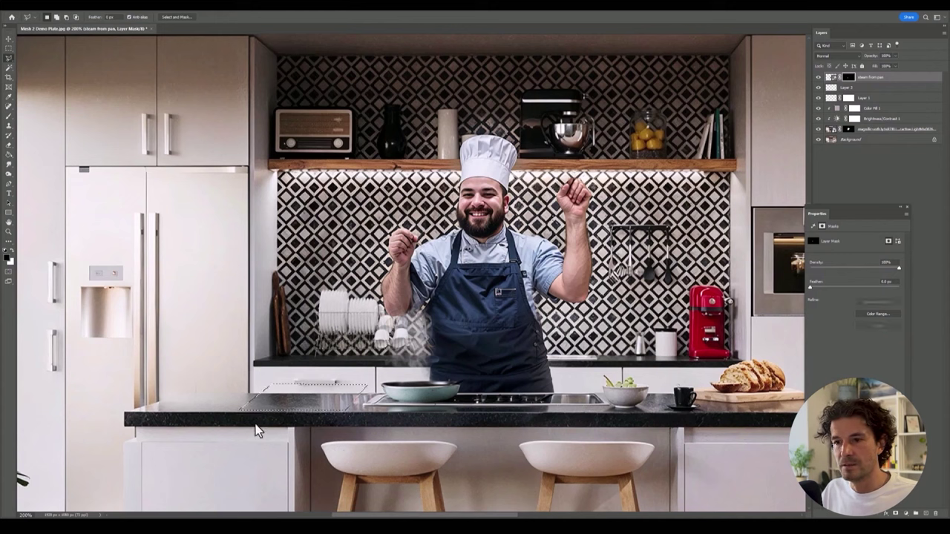
click(258, 424)
text(Tour on the)
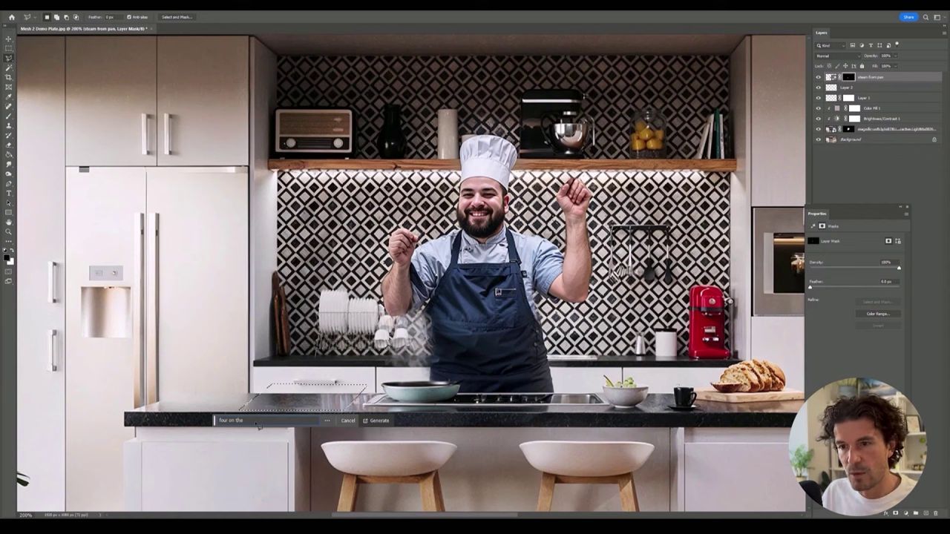
text( table)
key(Return)
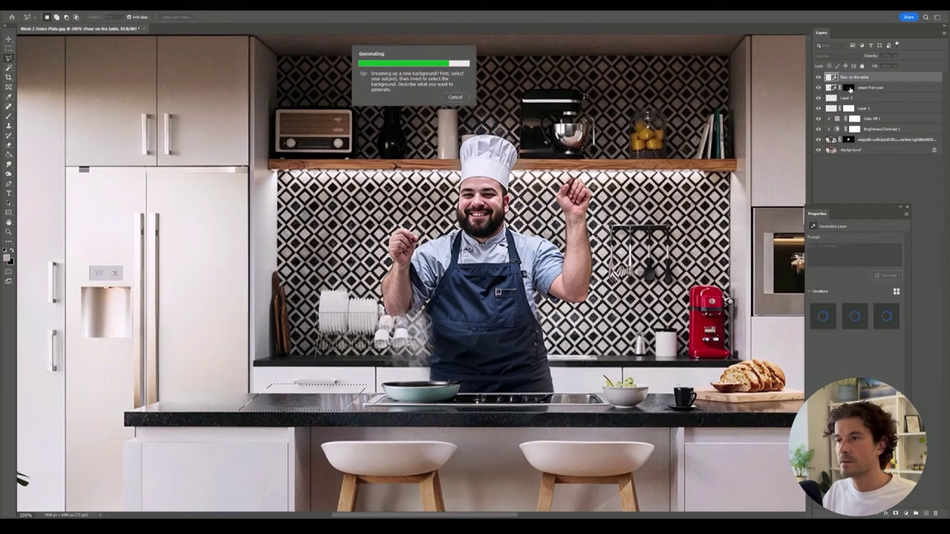
- Brush black on the steam layer's mask to fade the steam over the chef's apron and above the pan
click(848, 88)
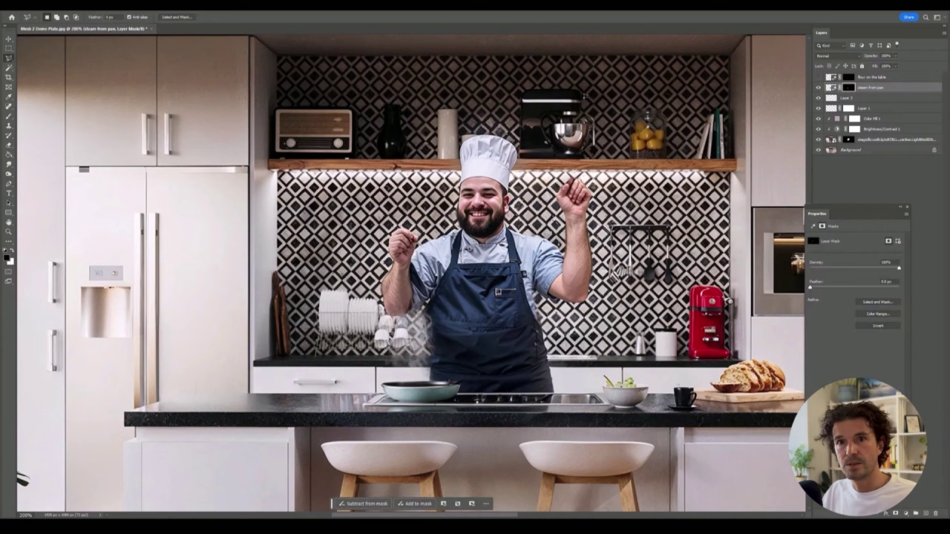
key(b)
mouse_move(454, 326)
mouse_down()
mouse_move(430, 385)
mouse_move(420, 333)
mouse_move(421, 394)
mouse_up()
- Show the flour layer, generate a second set of variations from the same prompt, and choose the third new one
click(818, 77)
click(871, 77)
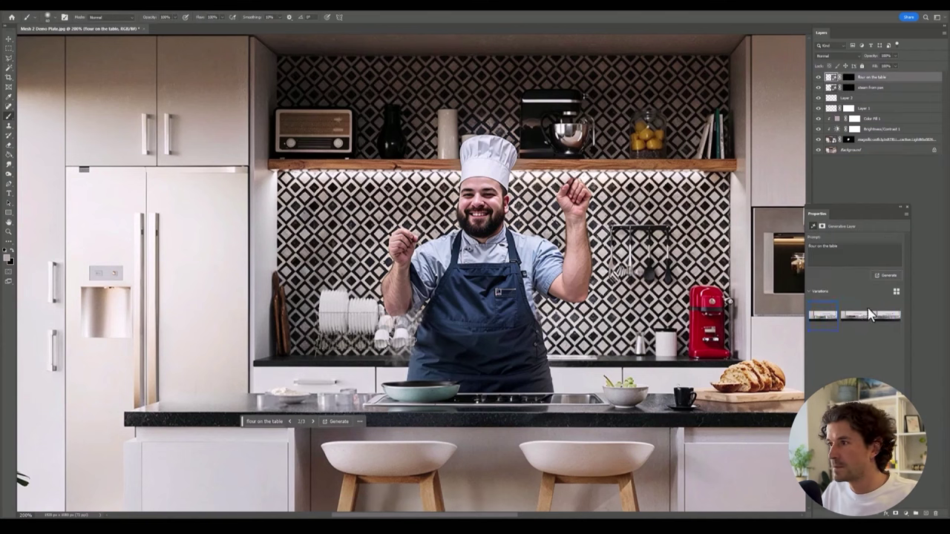
click(865, 315)
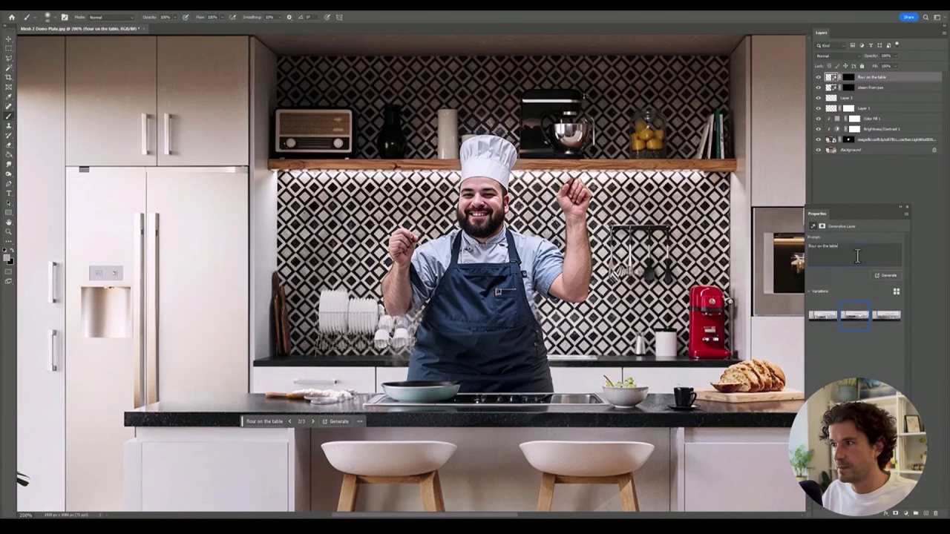
click(880, 275)
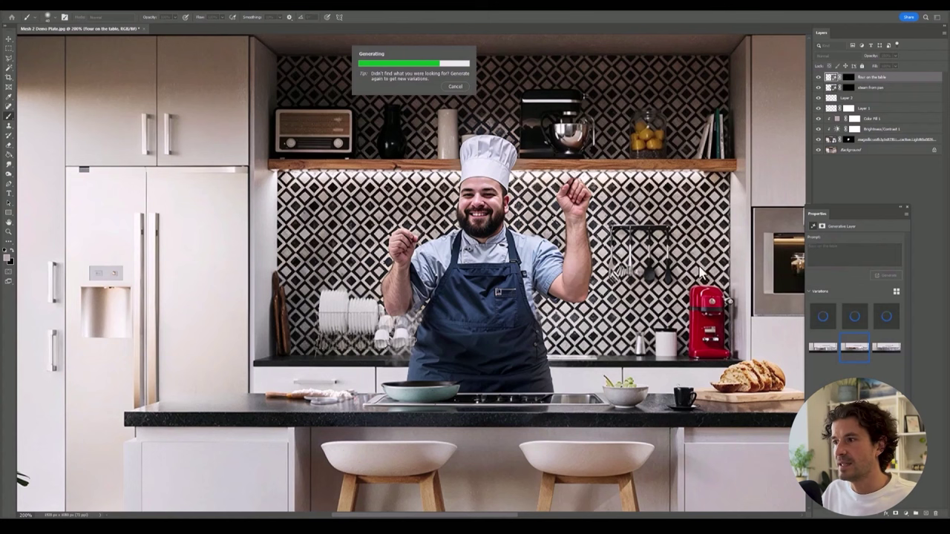
click(854, 316)
click(893, 316)
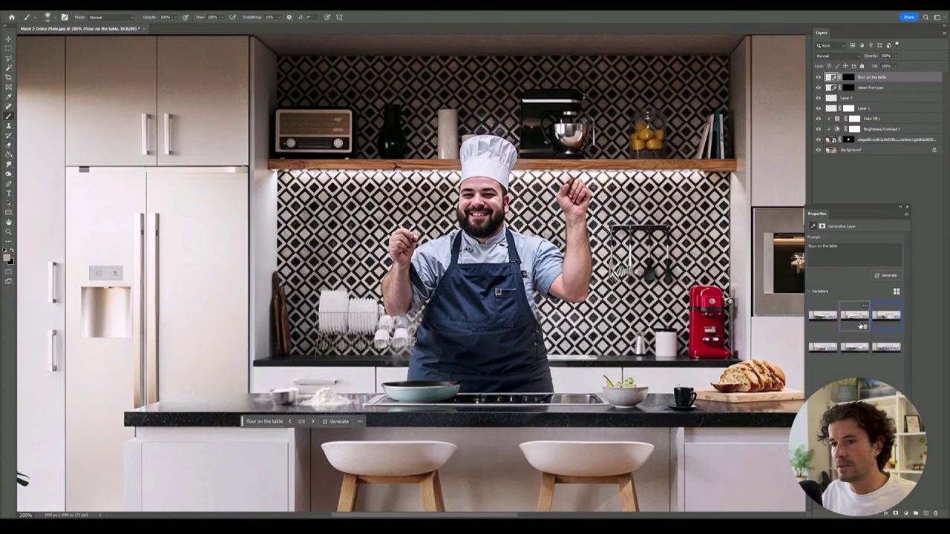
click(9, 40)
key(ctrl+minus)
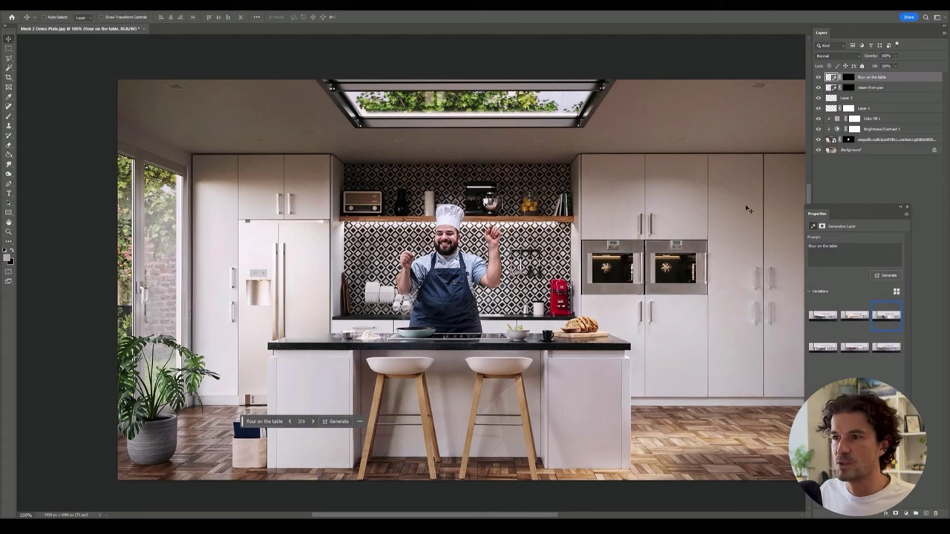
click(906, 208)
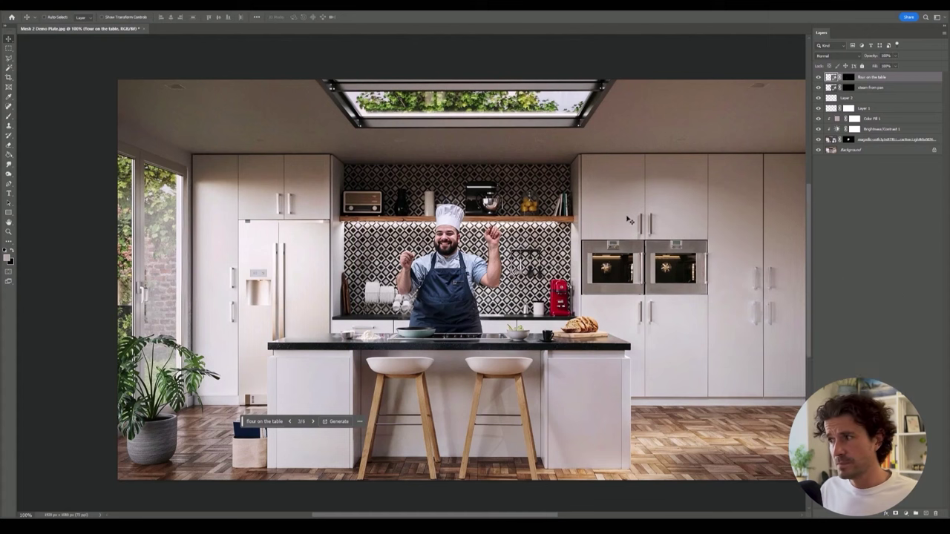
- Select all layers down to the background, duplicate them, and merge the copies into one layer on top
shift+click(873, 151)
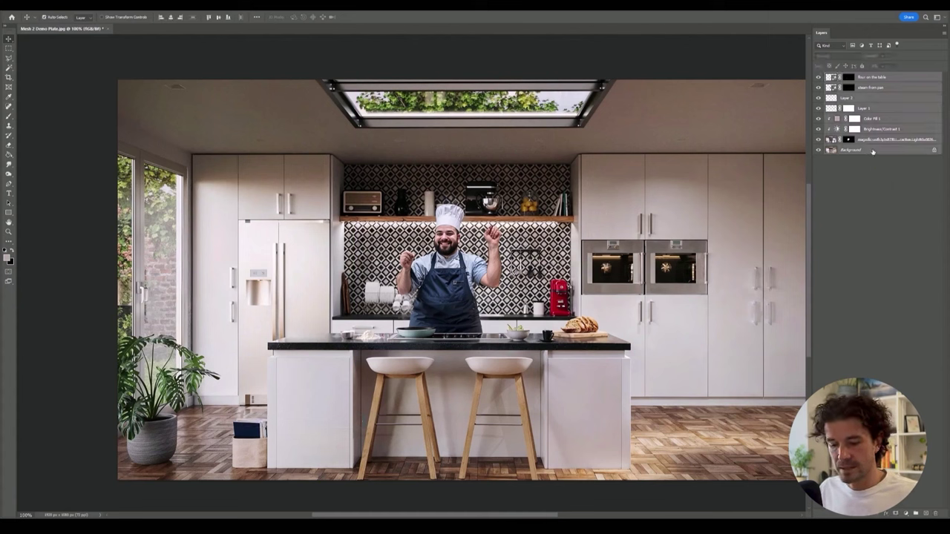
key(ctrl+j)
key(ctrl+e)
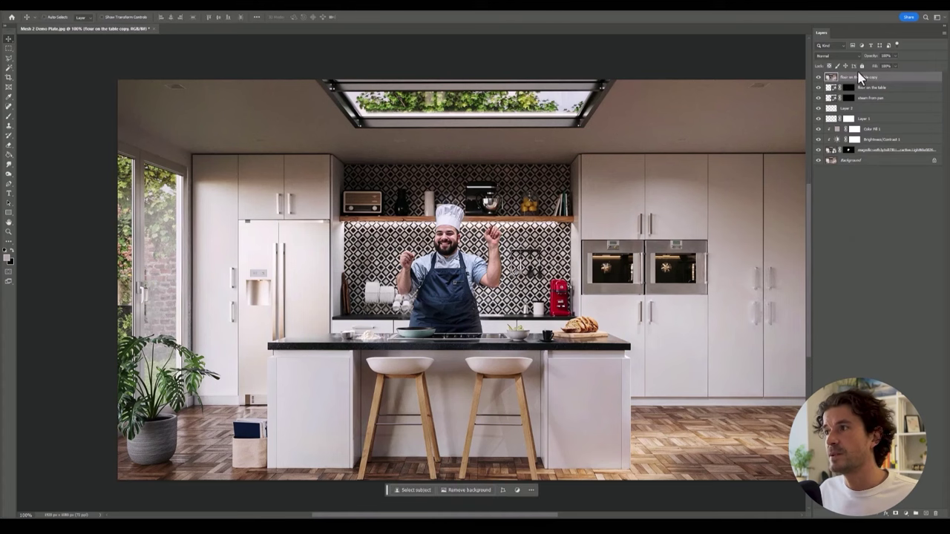
- Open the merged layer in the Camera Raw Filter, raise Vibrance to +20, and slightly lower Saturation
click(104, 12)
click(142, 62)
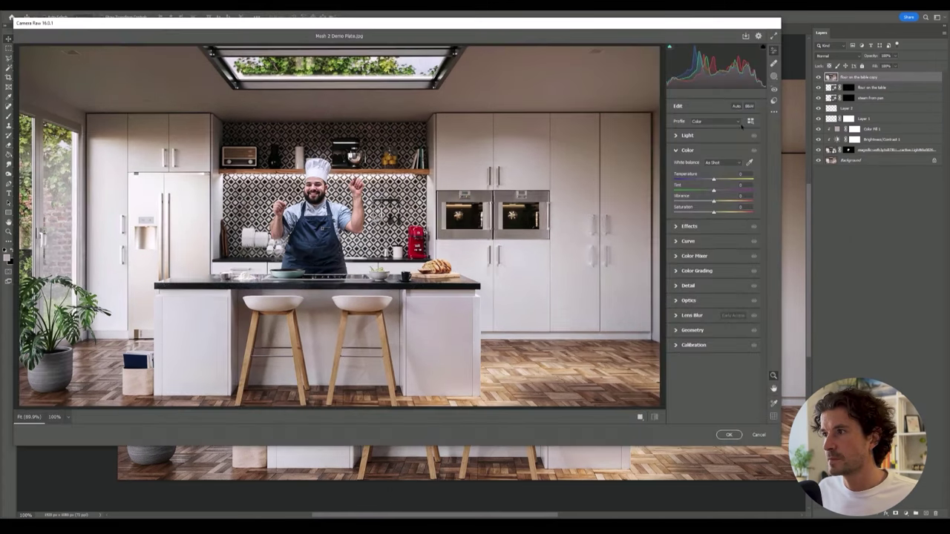
click(736, 106)
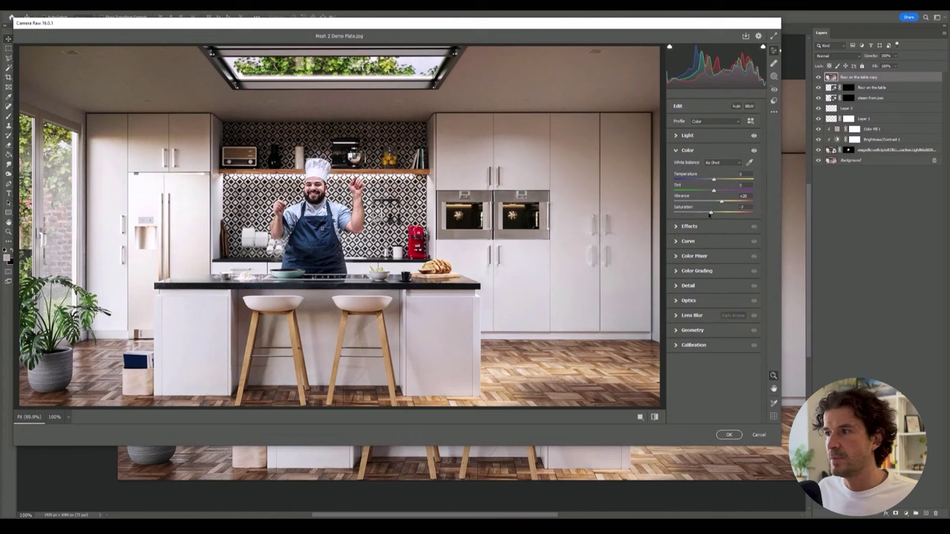
- Set Clarity to +22, lens Distortion to -4 and optics Vignette to -21, and apply the Camera Raw changes
click(679, 226)
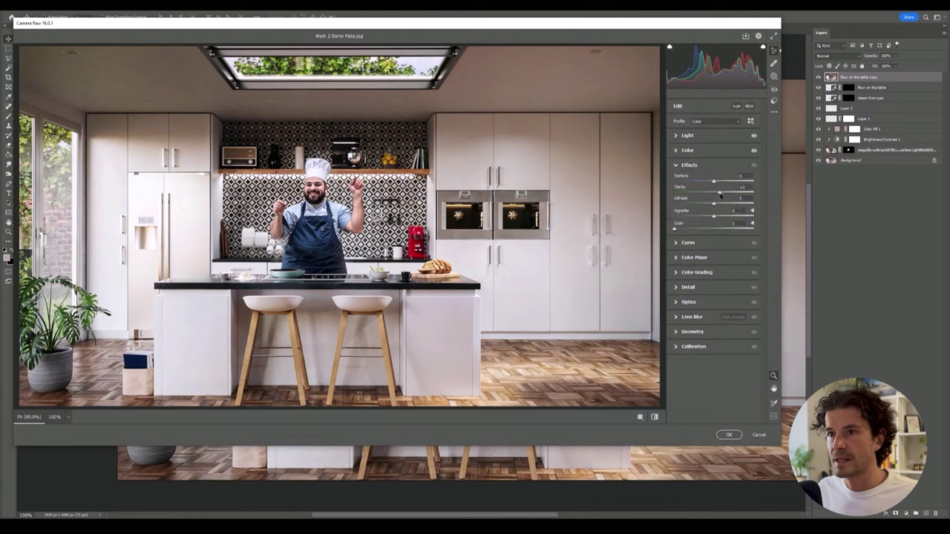
drag(721, 194, 724, 195)
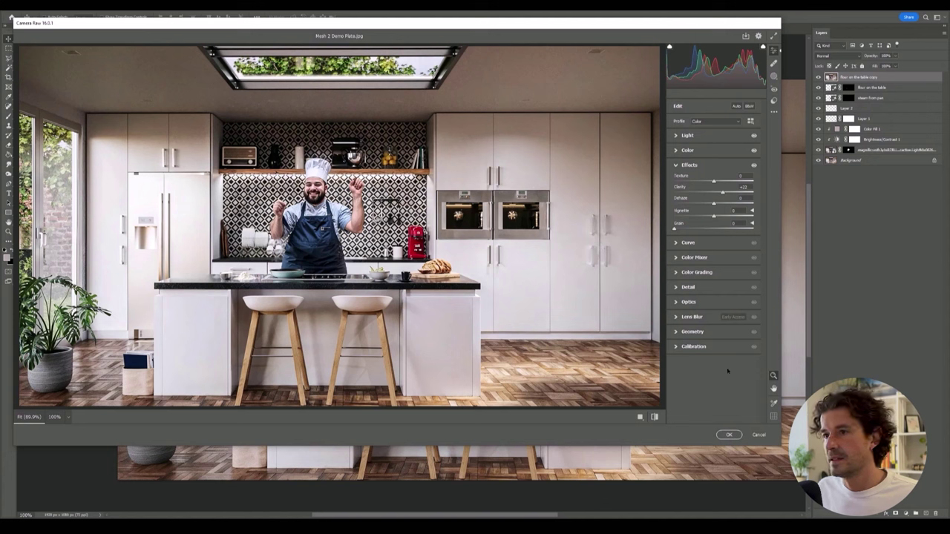
click(677, 302)
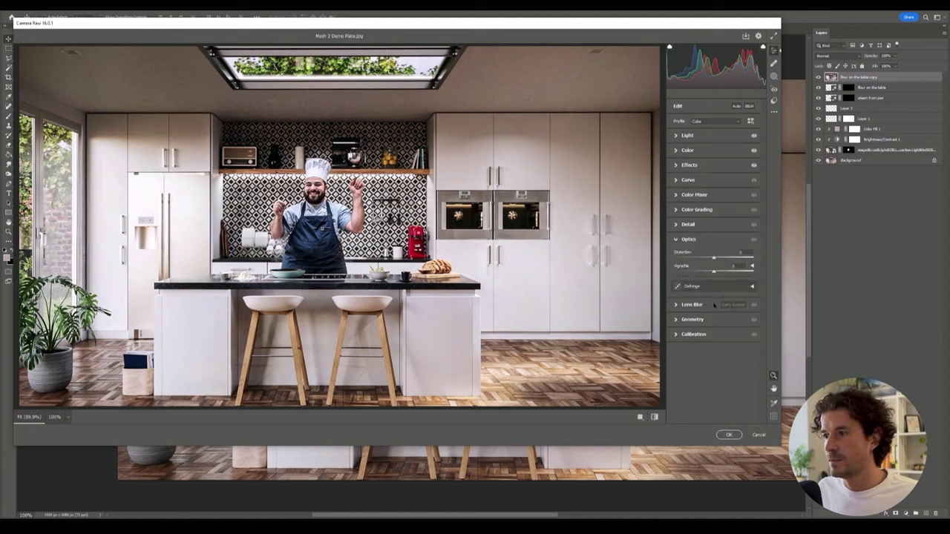
drag(714, 258, 701, 276)
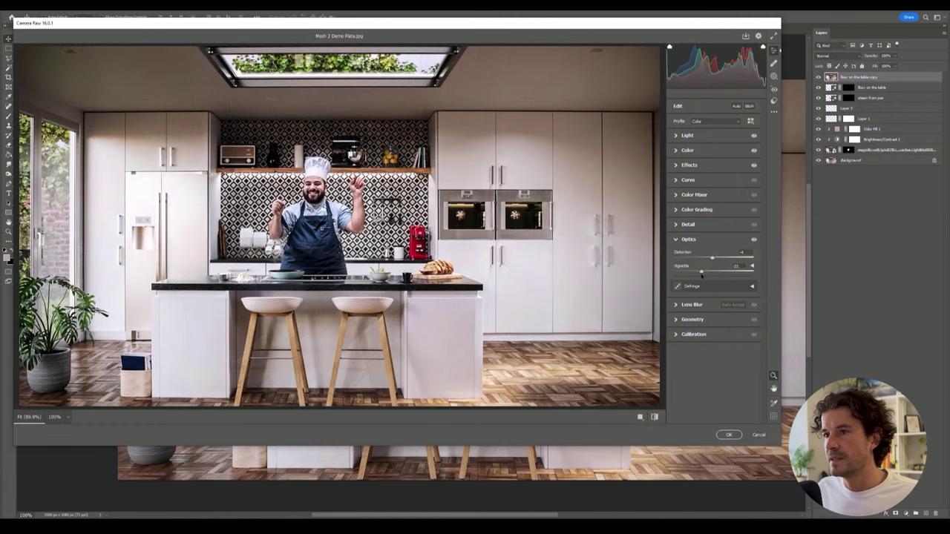
click(729, 435)
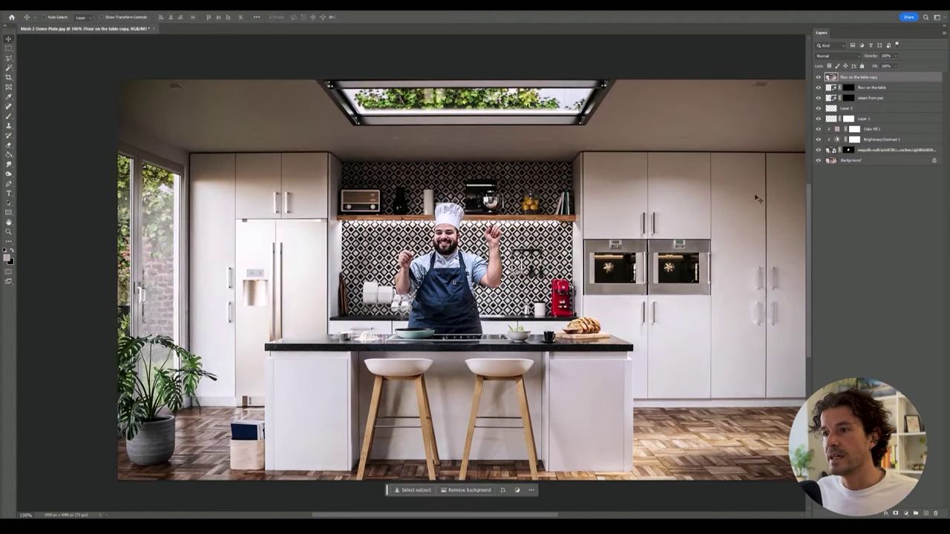
- Open the merged kitchen layer in the Luminar Neo filter from Skylum Software
click(105, 6)
mouse_move(161, 178)
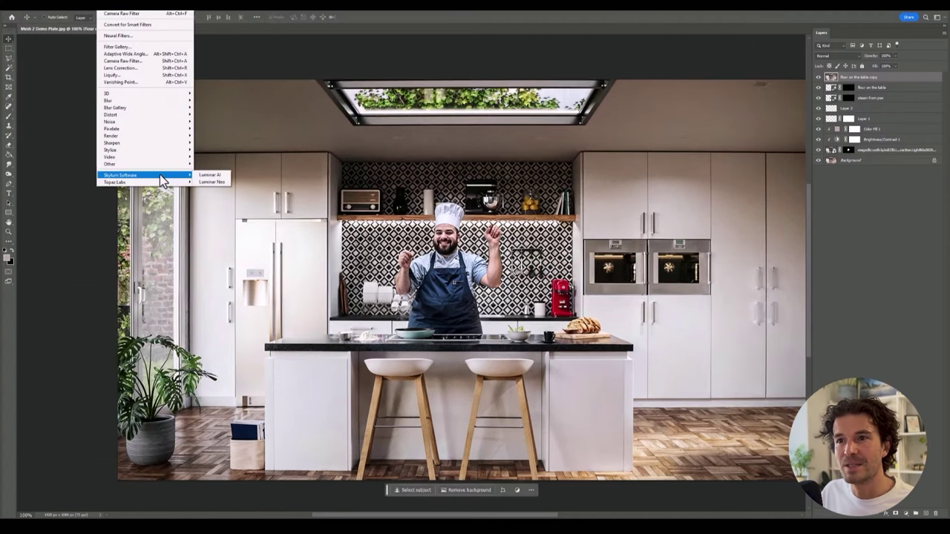
click(214, 186)
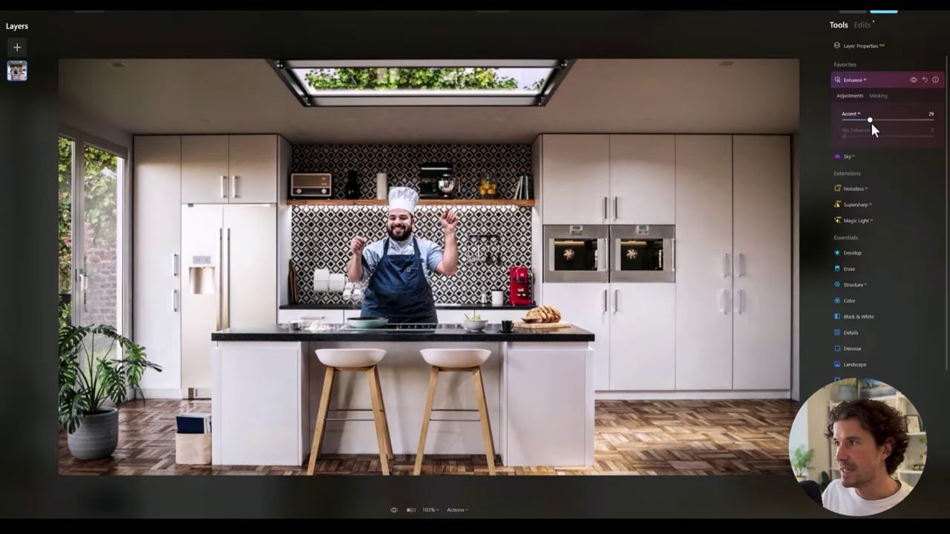
- Raise the Enhance Accent to 32 and add a subtle Fog atmosphere with an amount of 2
drag(873, 122, 875, 122)
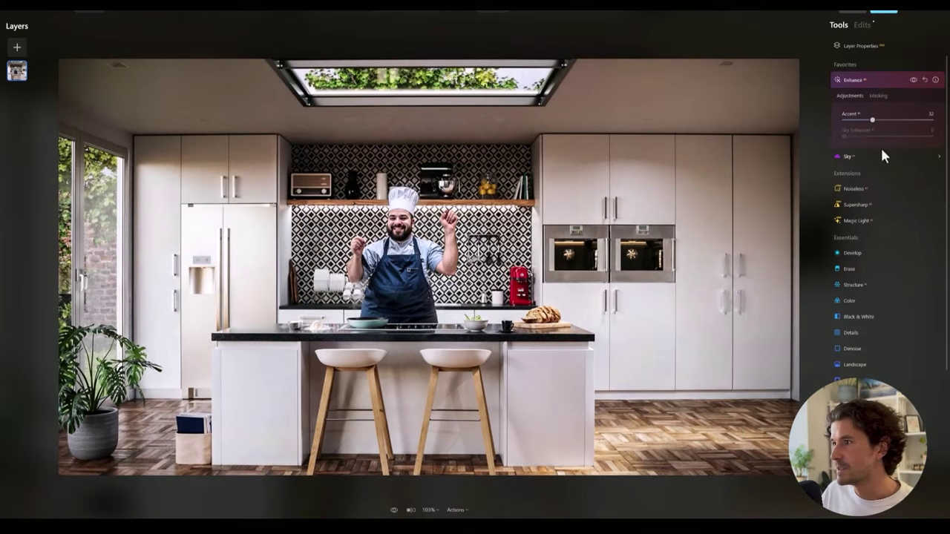
click(863, 221)
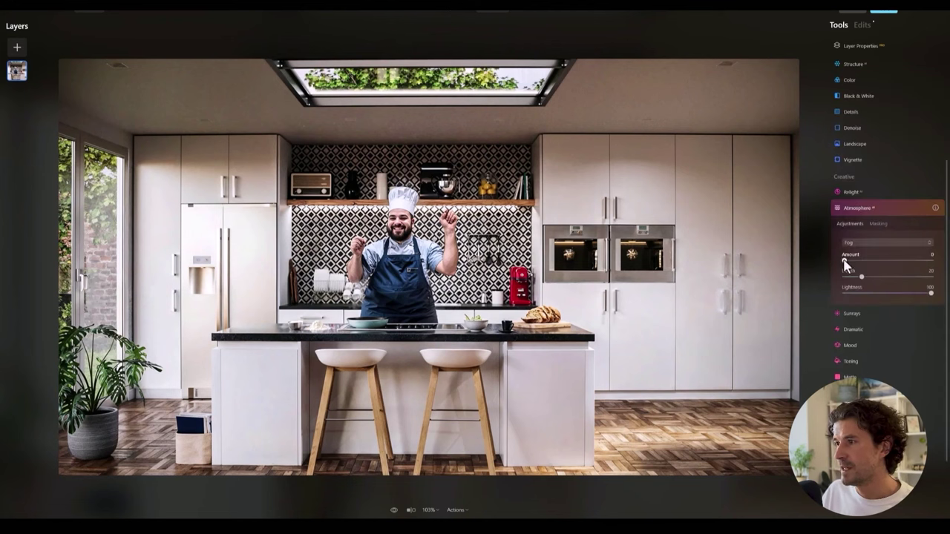
mouse_move(844, 265)
mouse_down()
mouse_move(893, 265)
mouse_move(846, 263)
mouse_up()
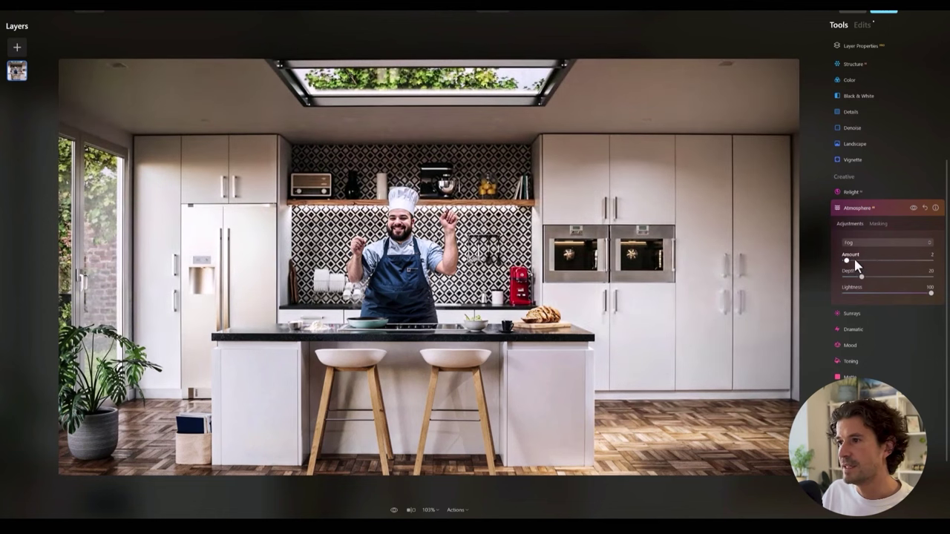
click(878, 209)
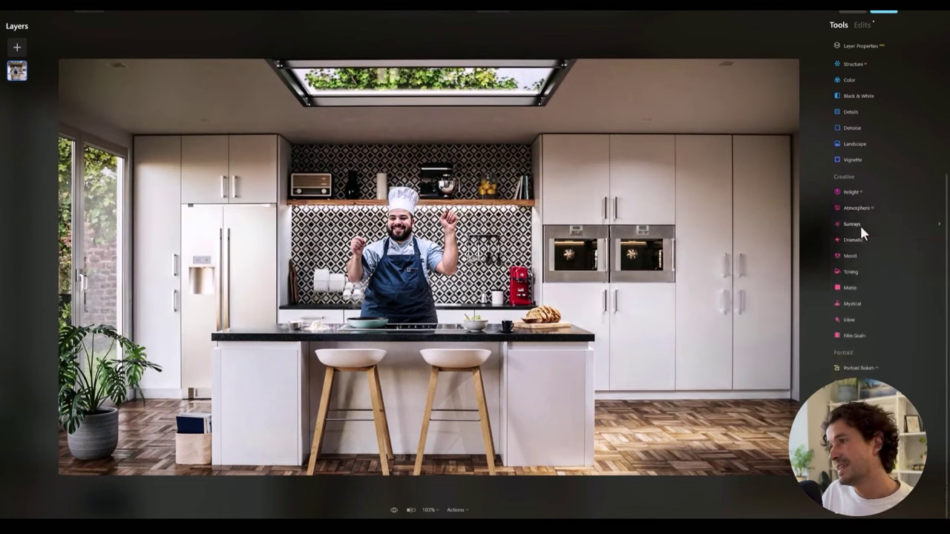
- Add Sunrays with the sun center placed at the left end of the skylight and an amount of 3
click(860, 224)
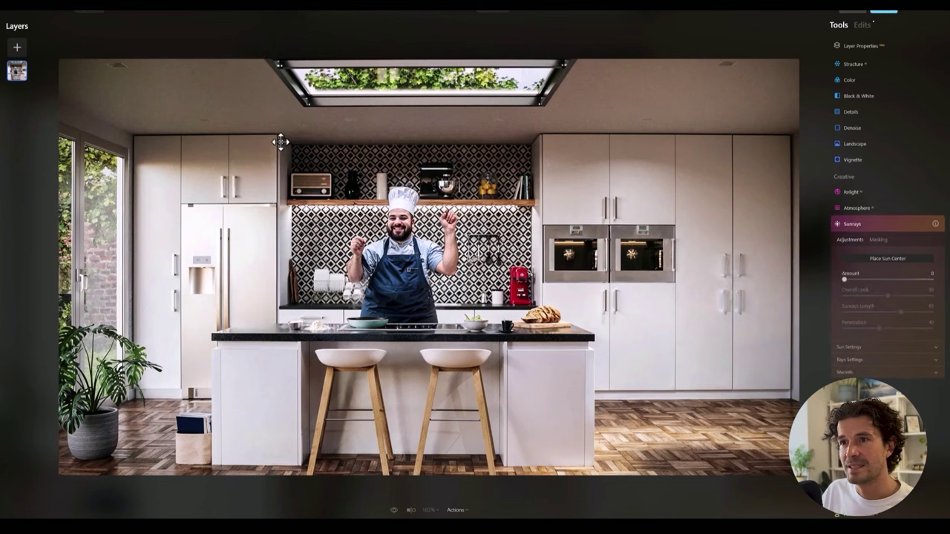
drag(280, 141, 305, 78)
mouse_move(844, 279)
mouse_down()
mouse_move(894, 278)
mouse_move(846, 279)
mouse_up()
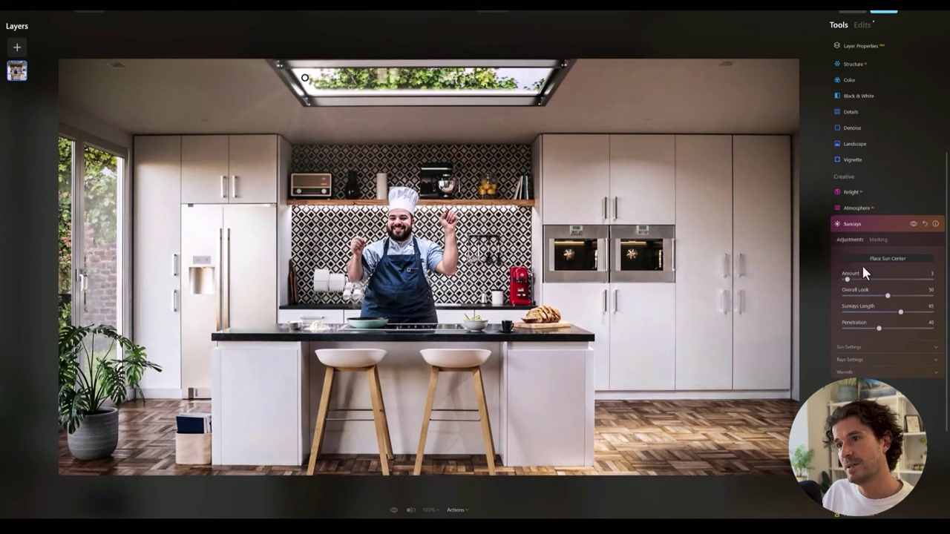
click(894, 224)
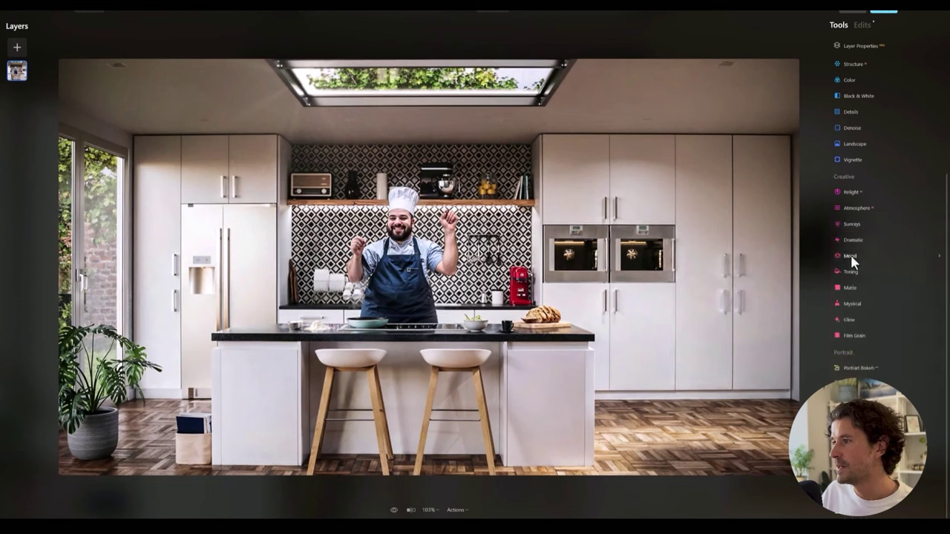
- Add Film Grain with an amount of 2 and apply the Luminar Neo edits, returning to Photoshop
click(857, 336)
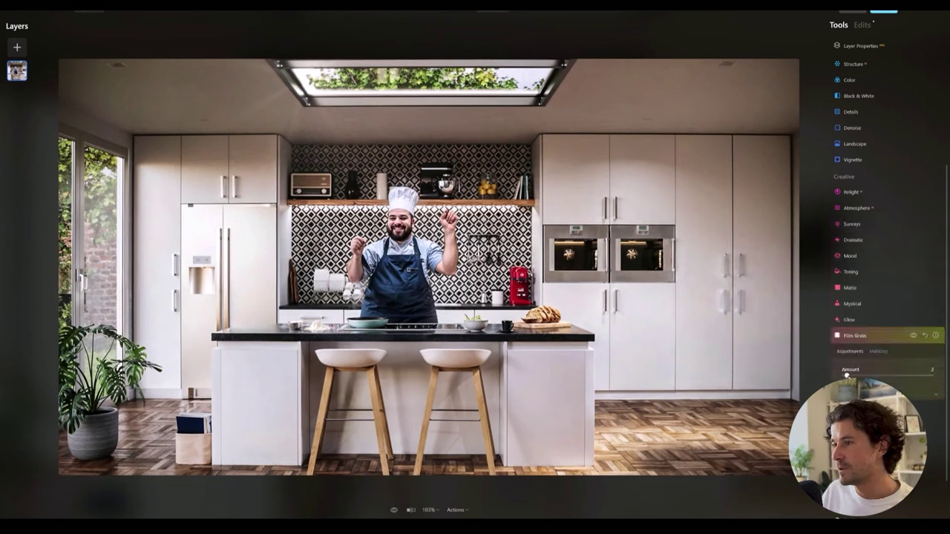
scroll(883, 214, up, 3)
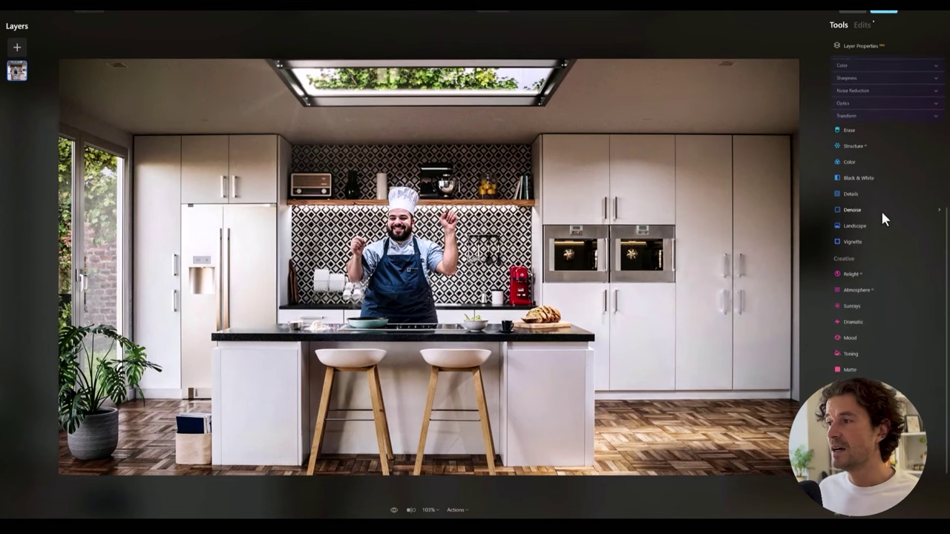
click(883, 11)
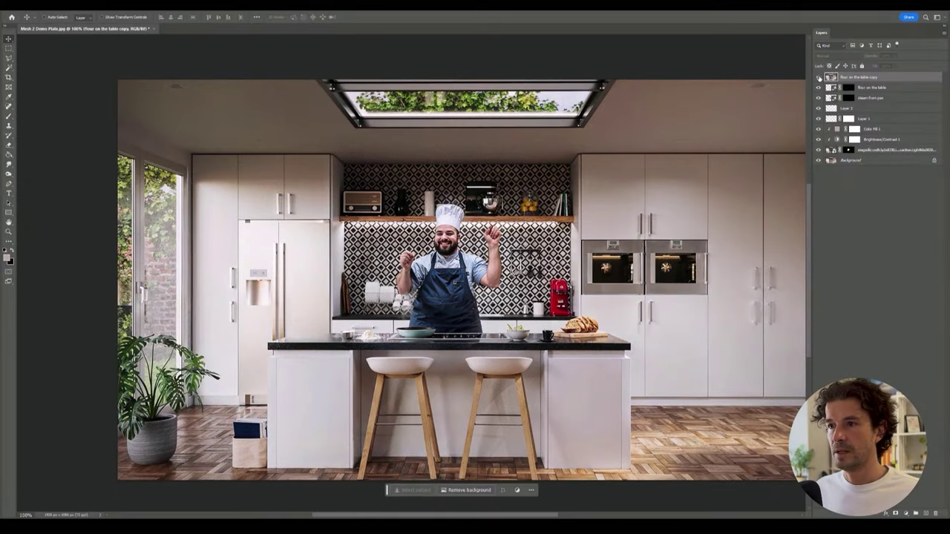
- Compare the original background render alone with the finished composite by isolating the Background layer and restoring all layers
alt+click(819, 160)
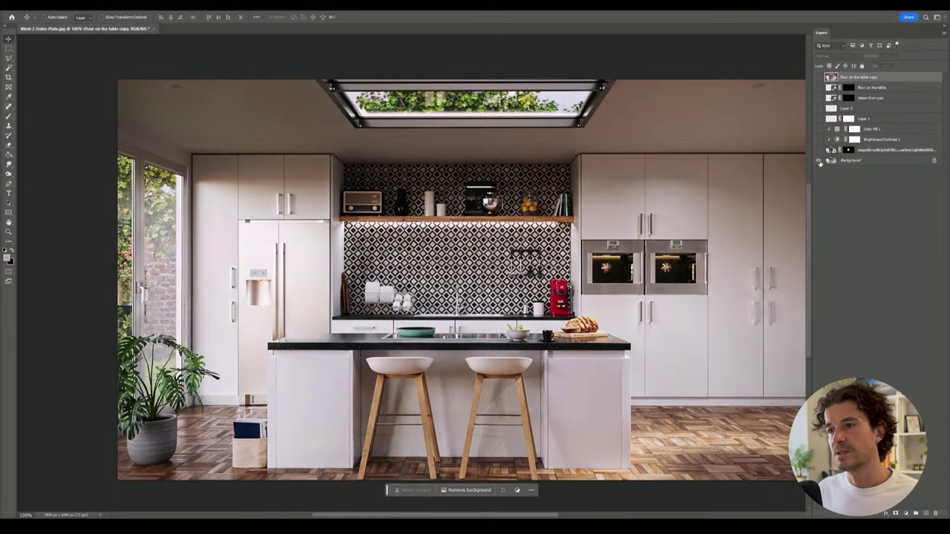
alt+click(819, 161)
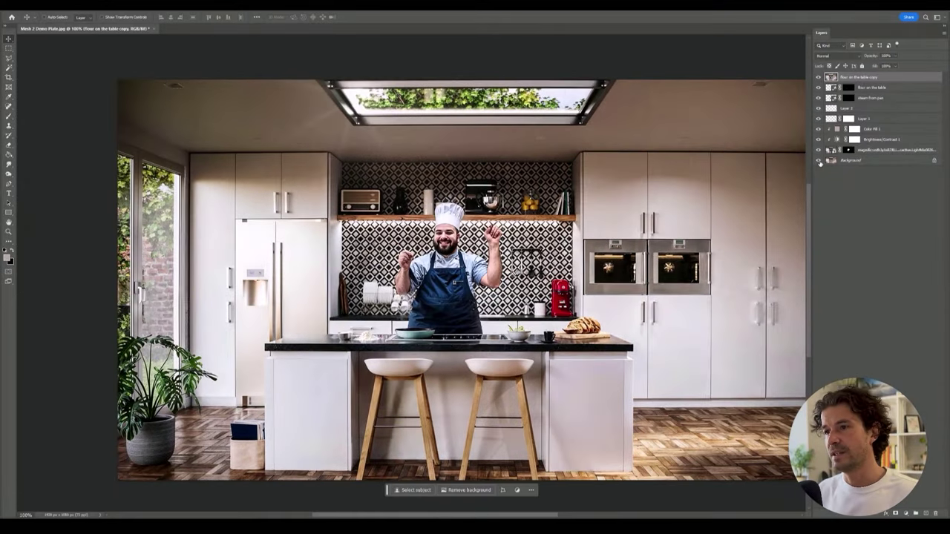